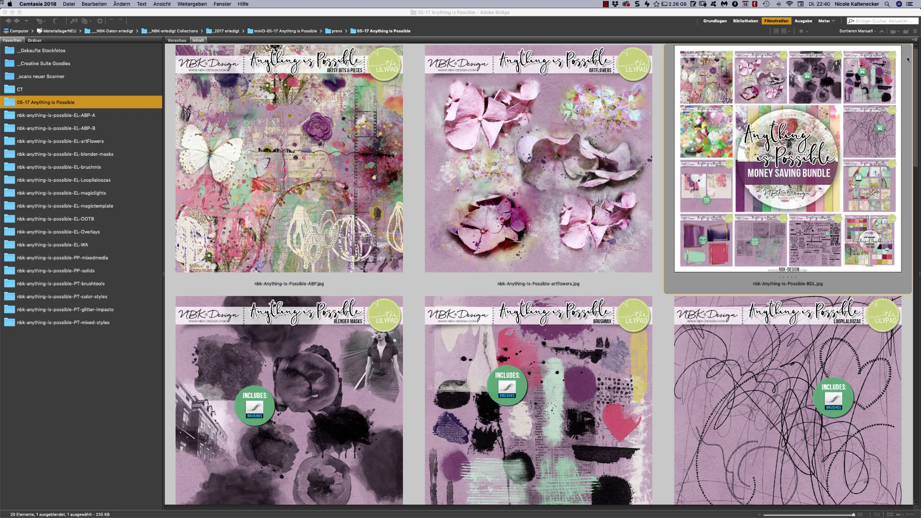
# - Look through the preview images of the 05-17 Anything is Possible folder, from Artsy Bits & Pieces to the Word Arts
pyautogui.click(907, 59)
pyautogui.scroll(-2, 902, 72)
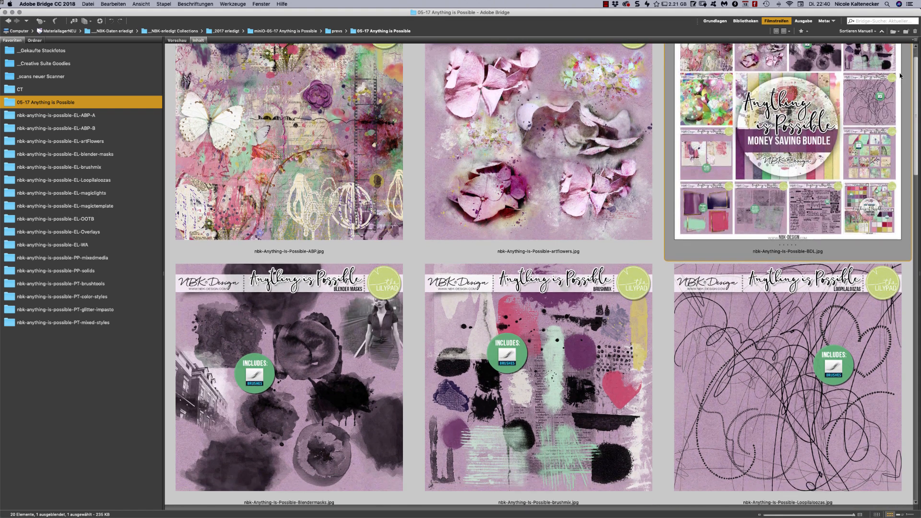
pyautogui.scroll(-5, 900, 75)
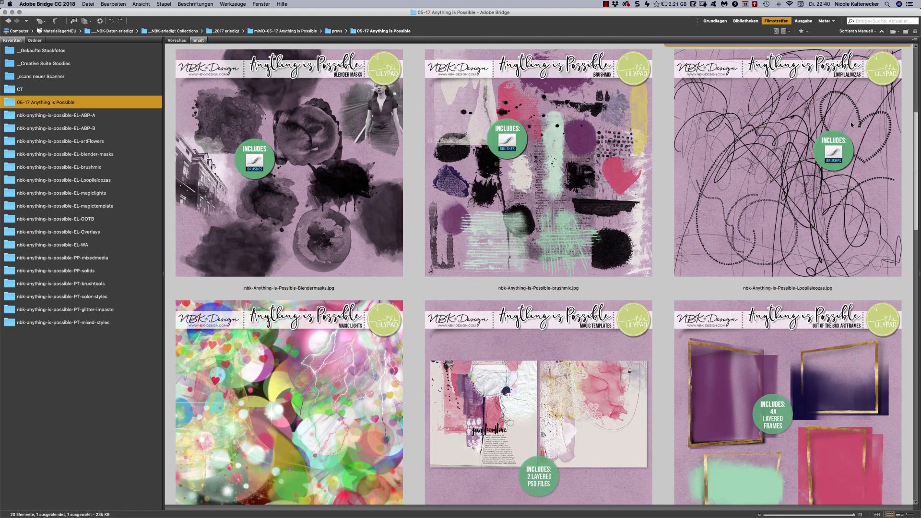
pyautogui.scroll(5, 851, 125)
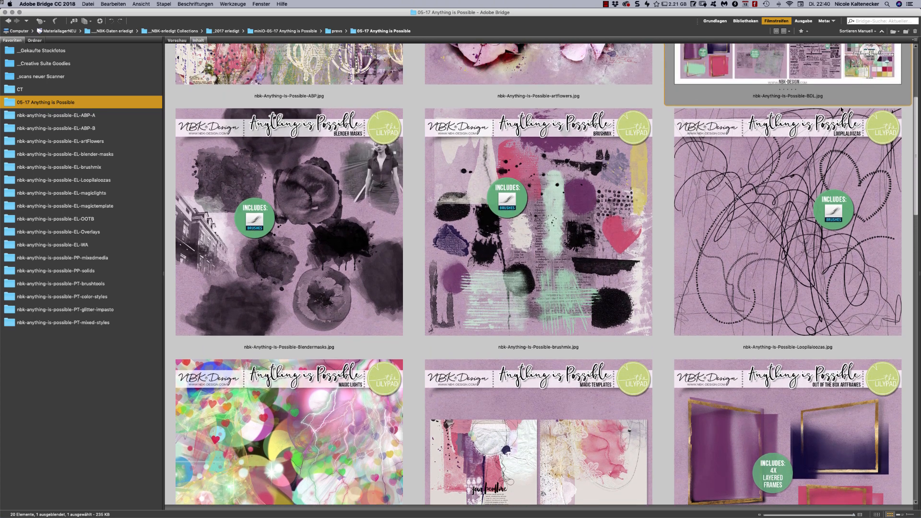
pyautogui.scroll(1, 810, 64)
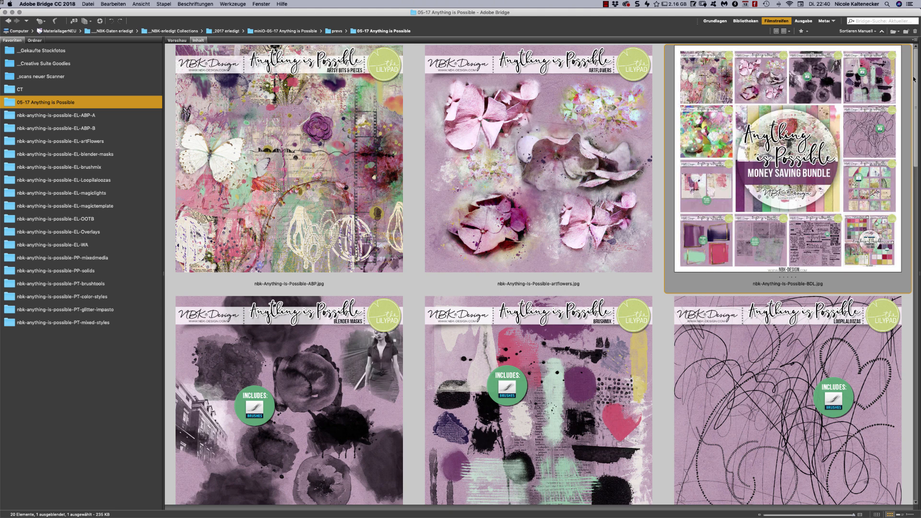
pyautogui.moveTo(914, 54); pyautogui.dragTo(820, 200)
pyautogui.scroll(-10, 819, 197)
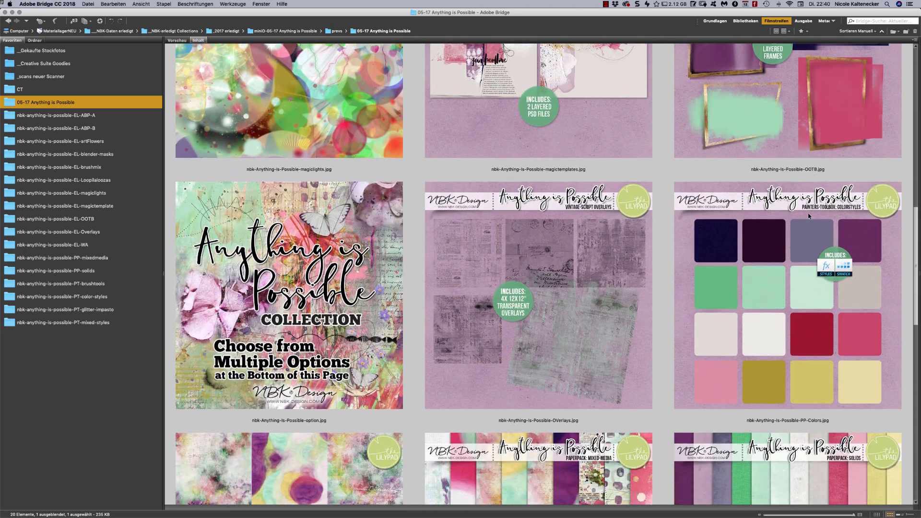
pyautogui.scroll(-8, 742, 308)
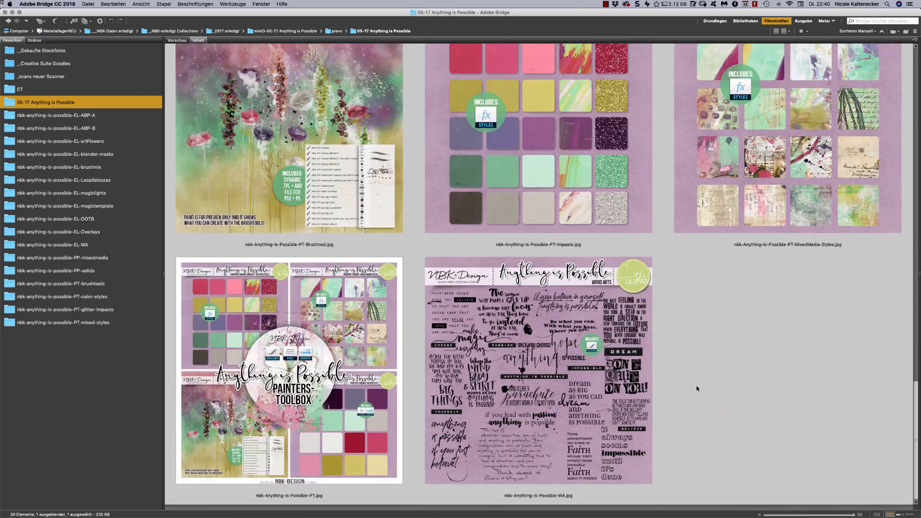
# - Open the nbk-anything-is-possible-EL-ABP-A folder and look through its ArtsyBit and sprinkles images down to the end
pyautogui.click(116, 114)
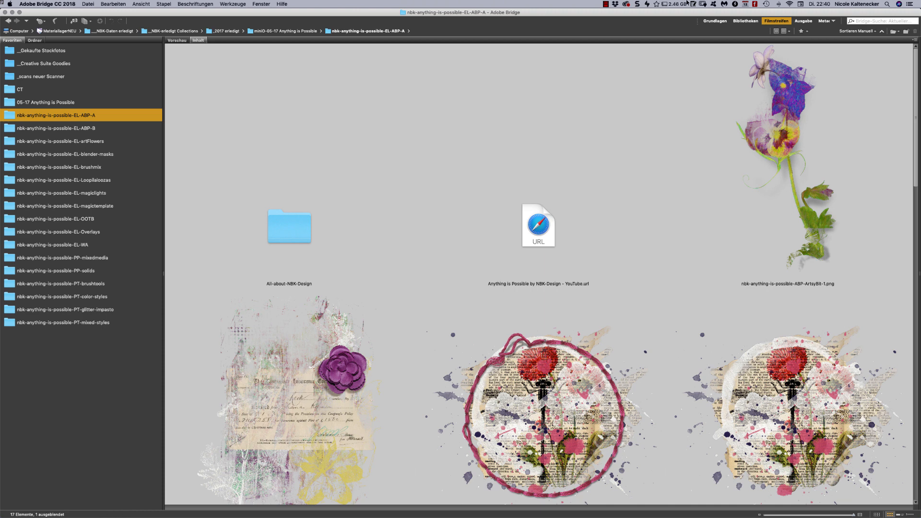
pyautogui.scroll(-5, 911, 75)
pyautogui.scroll(-2, 892, 92)
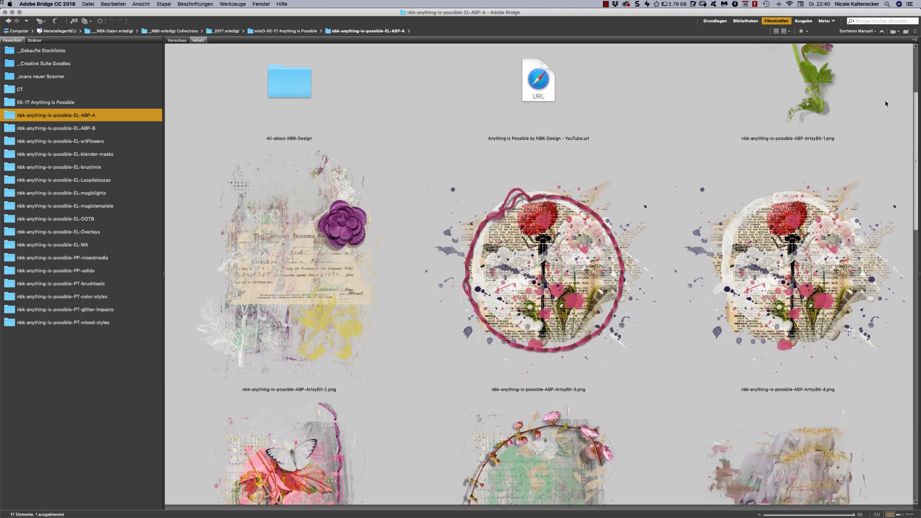
pyautogui.scroll(-4, 886, 104)
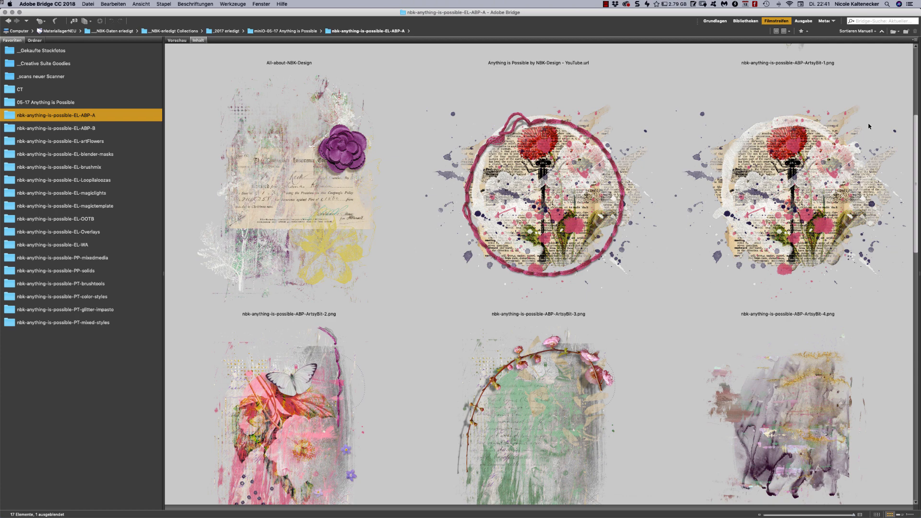
pyautogui.scroll(-2, 866, 130)
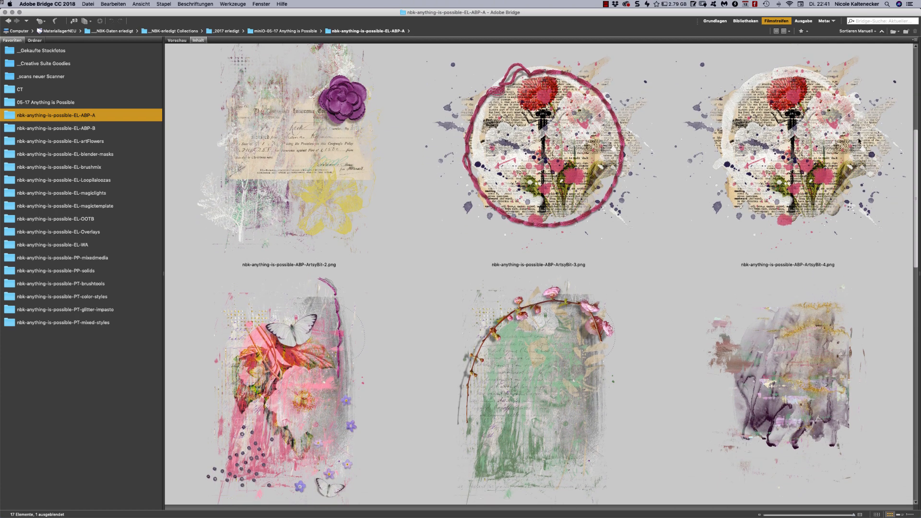
pyautogui.scroll(-1, 857, 144)
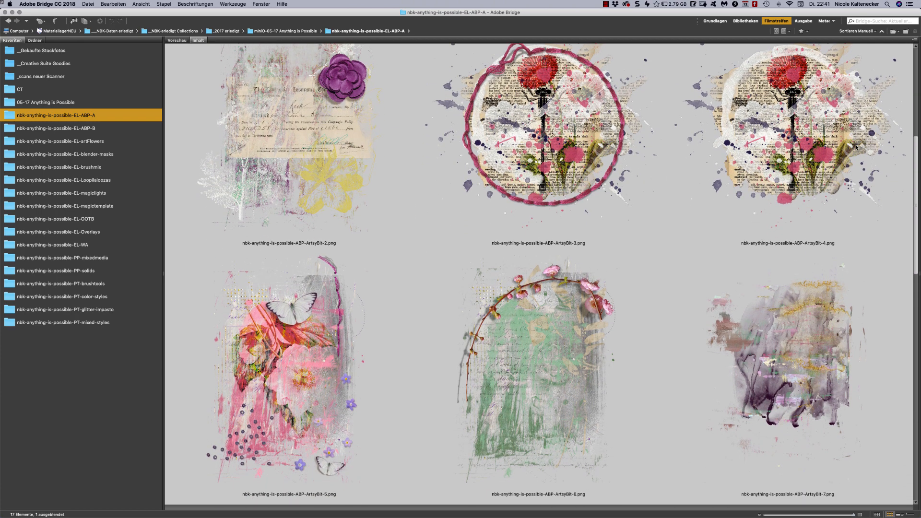
pyautogui.scroll(-5, 856, 147)
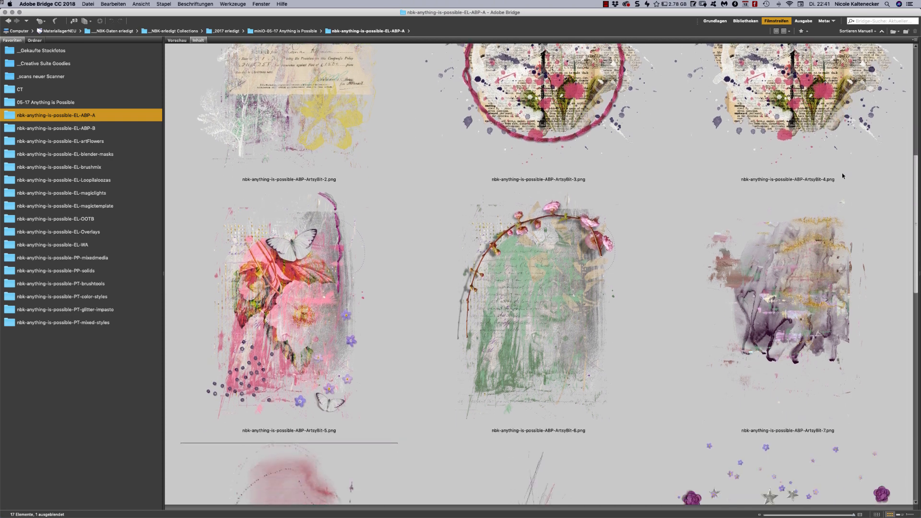
pyautogui.scroll(-5, 833, 187)
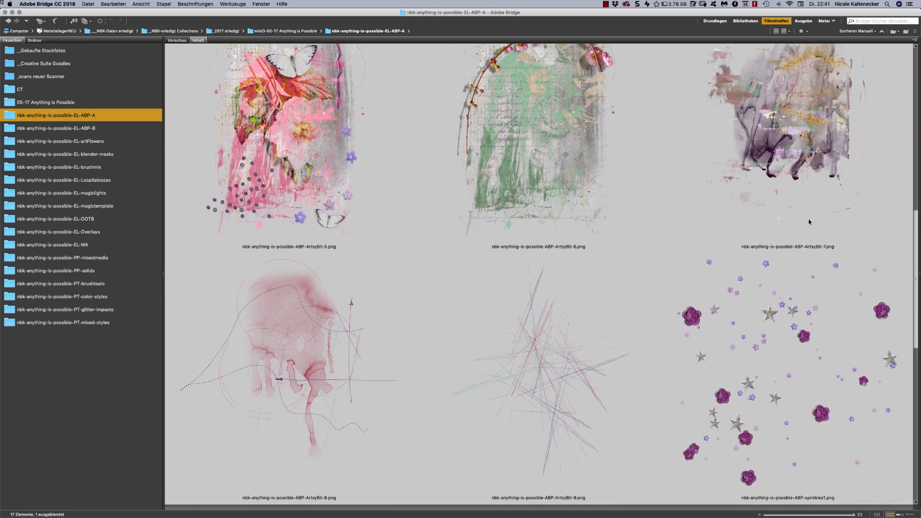
pyautogui.scroll(-6, 808, 227)
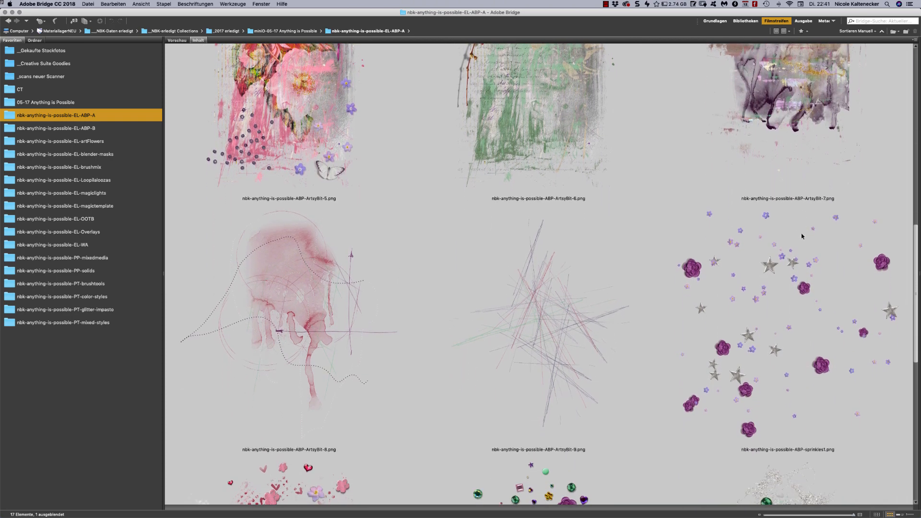
pyautogui.scroll(-10, 768, 288)
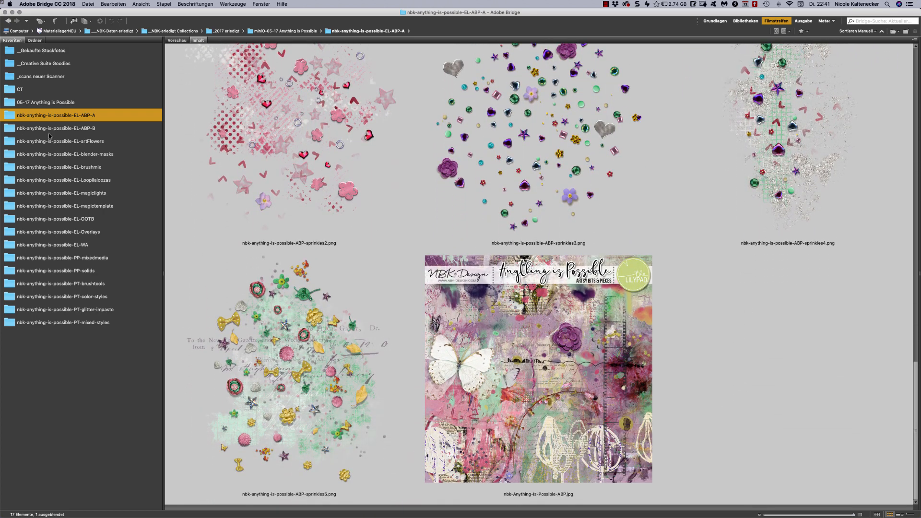
# - Open the nbk-anything-is-possible-EL-ABP-B folder and view ArtsyBit images 10 to 15, highlighting ArtsyBit-Whimsy-2 and ArtsyBit-Whimsy-1
pyautogui.click(100, 130)
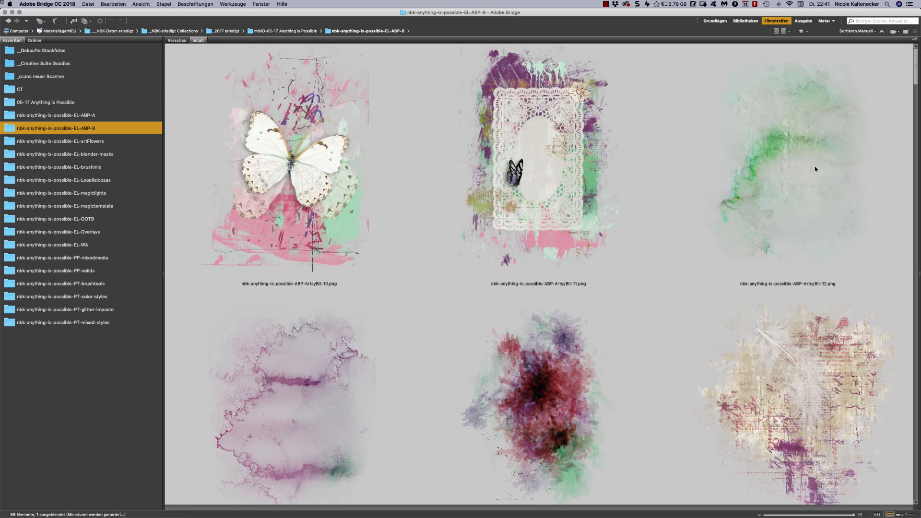
pyautogui.scroll(-3, 911, 79)
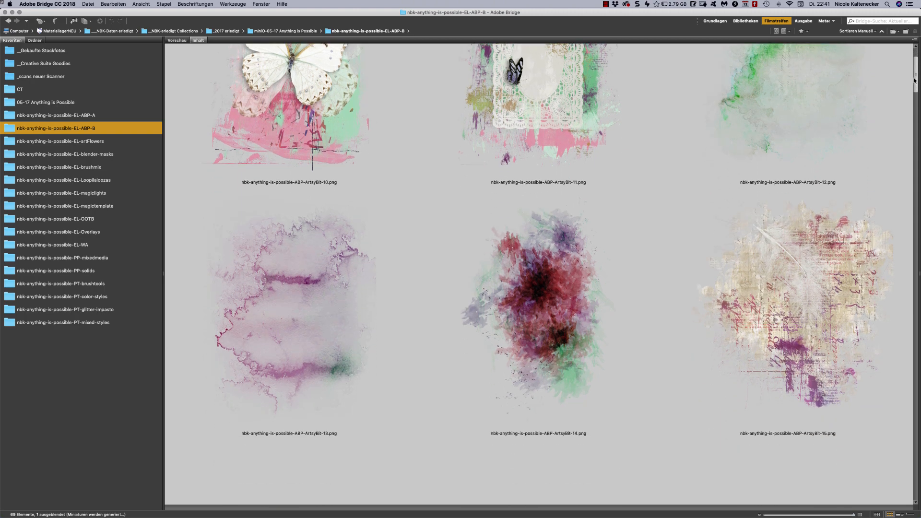
pyautogui.moveTo(913, 81); pyautogui.dragTo(906, 109)
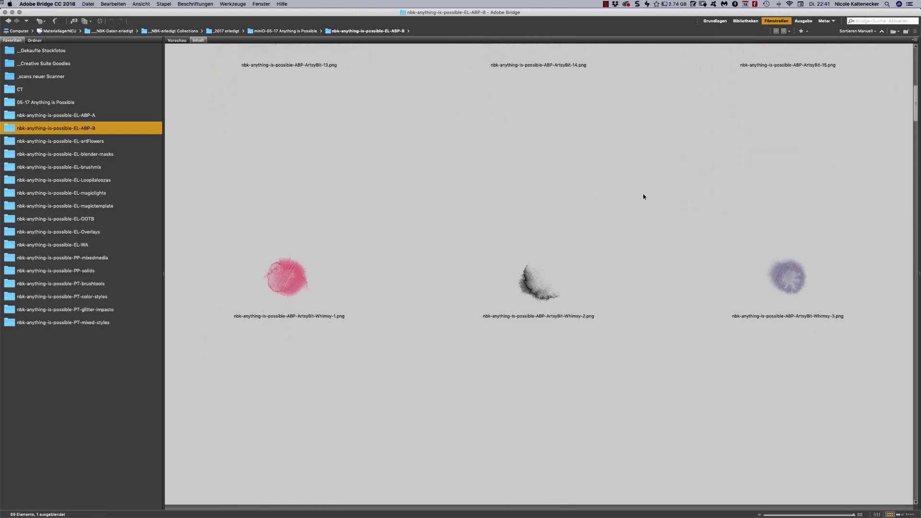
pyautogui.click(533, 286)
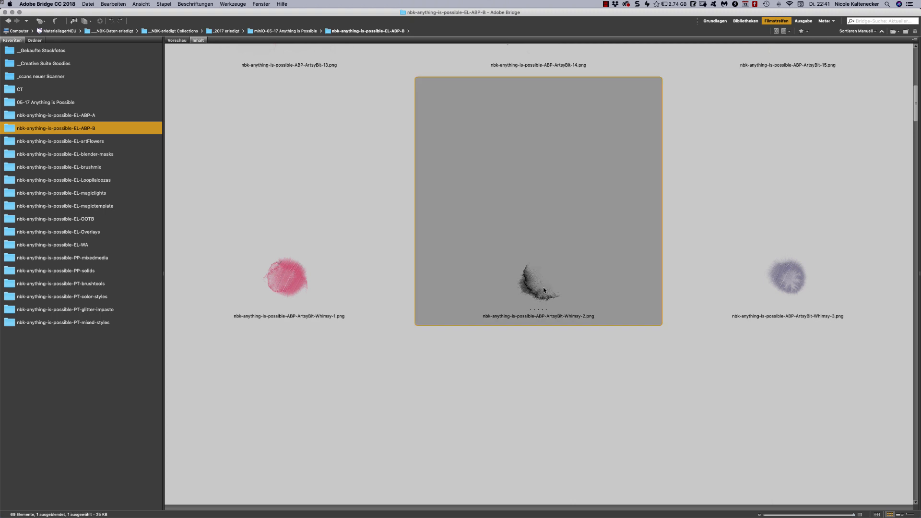
pyautogui.click(297, 277)
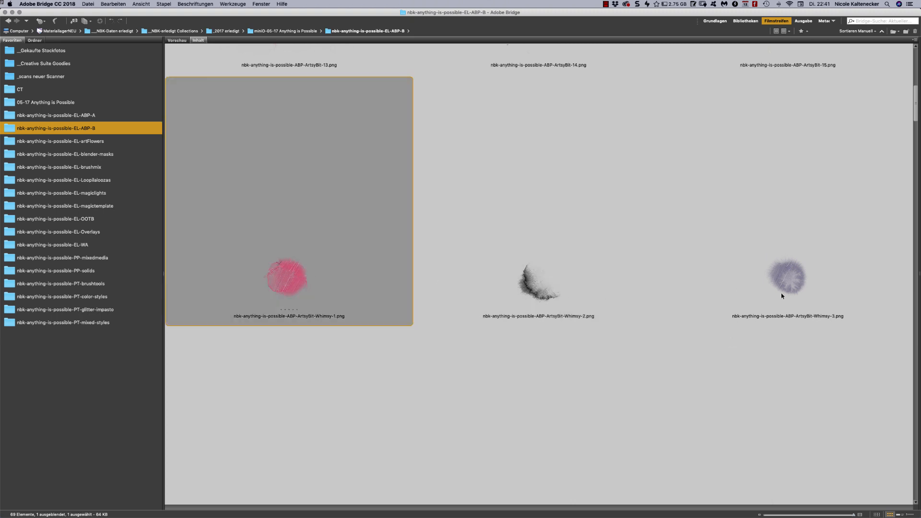
# - View the ArtsyBit-Whimsy images 4 to 9, highlighting numbers 7, 8 and 9 in turn
pyautogui.moveTo(916, 89); pyautogui.dragTo(909, 110)
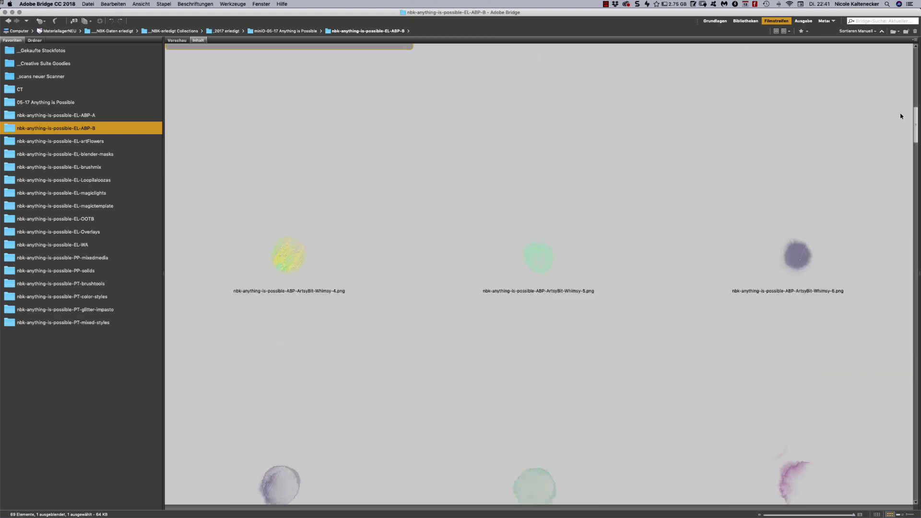
pyautogui.scroll(-5, 900, 118)
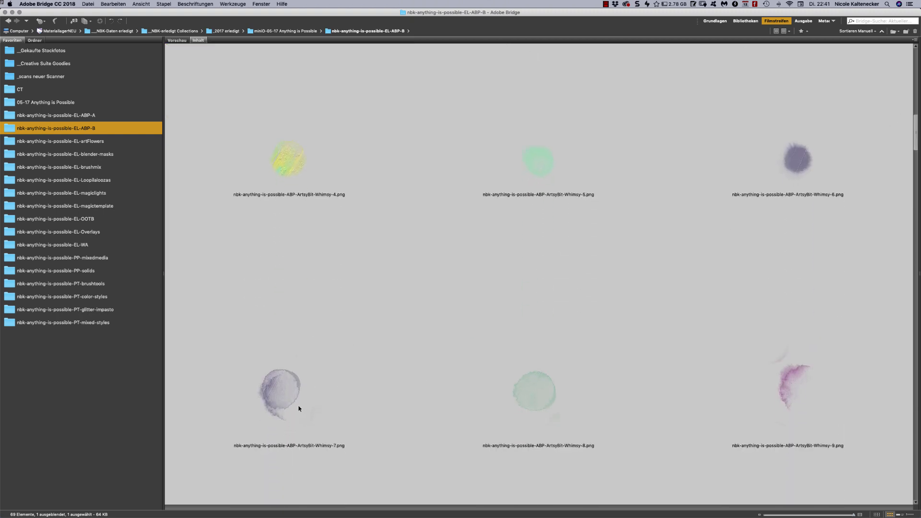
pyautogui.click(292, 391)
pyautogui.click(554, 400)
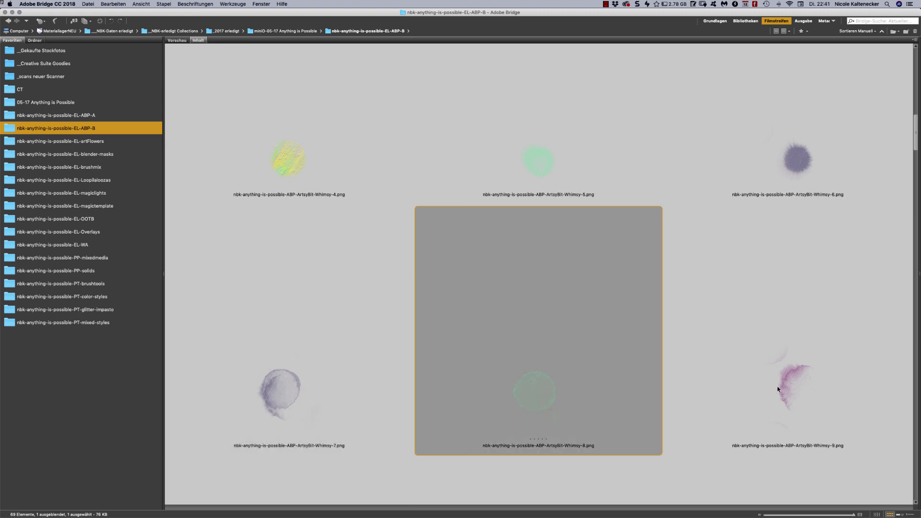
pyautogui.click(791, 385)
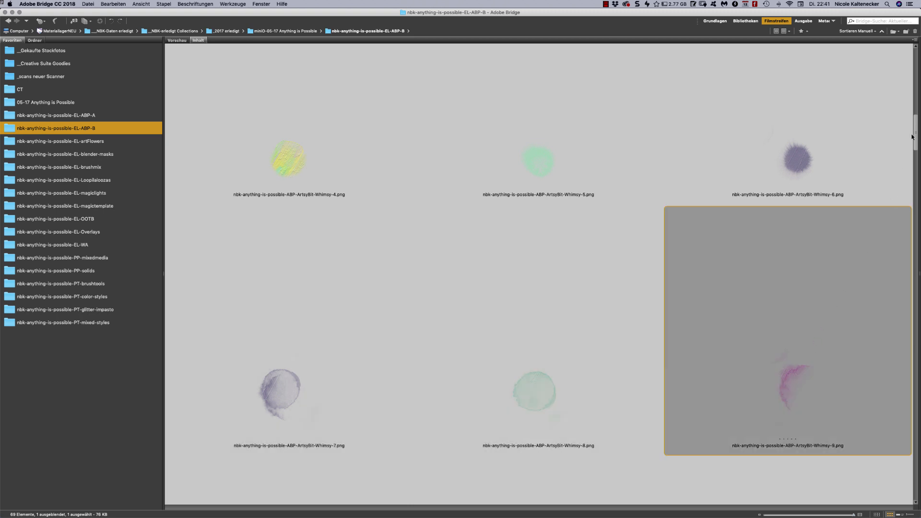
# - View the ArtsyBit-Whimsy images 10 to 15 in the ABP-B folder
pyautogui.scroll(-7, 906, 144)
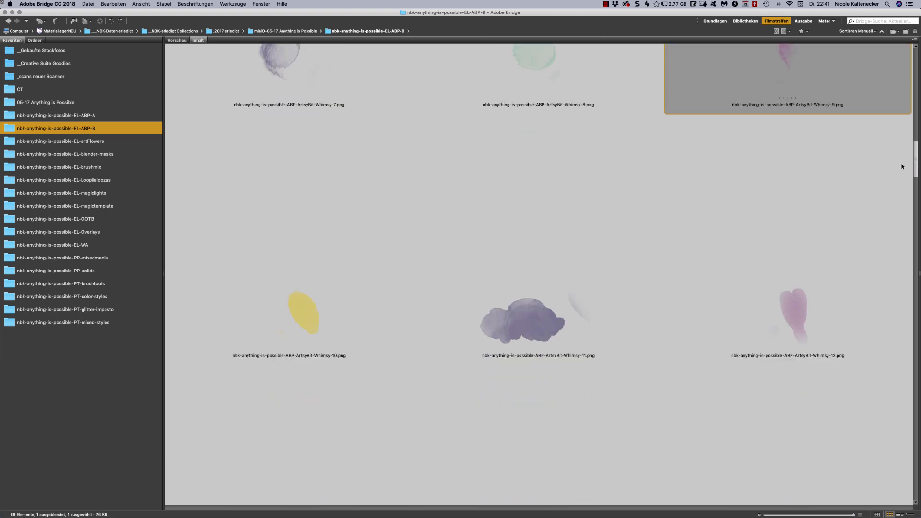
pyautogui.scroll(-5, 900, 165)
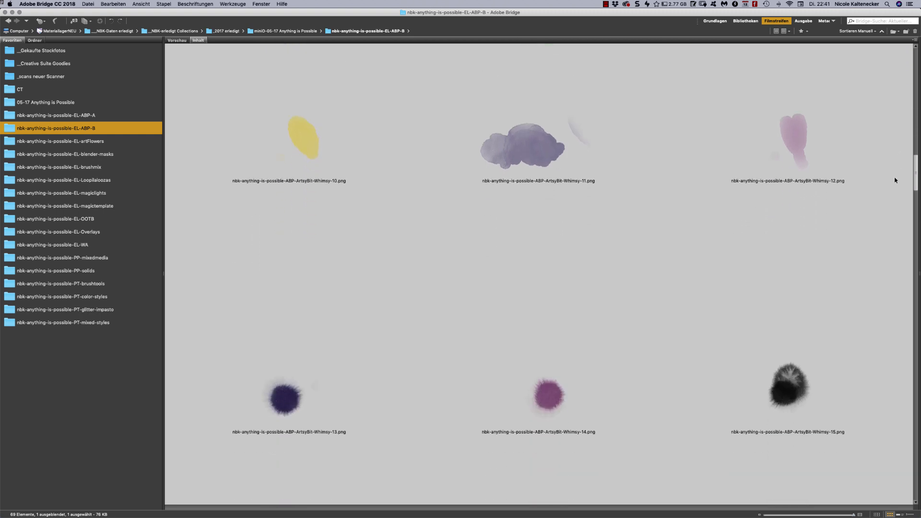
pyautogui.scroll(-2, 895, 181)
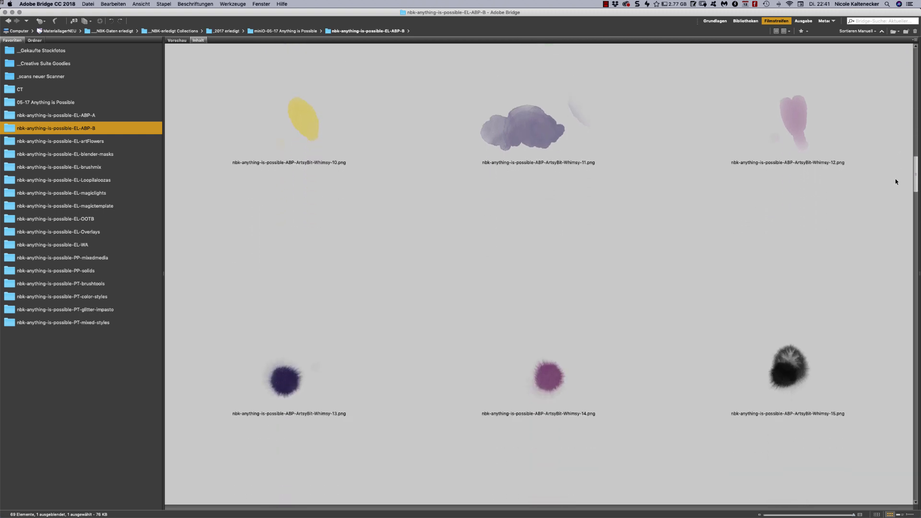
pyautogui.scroll(-1, 895, 182)
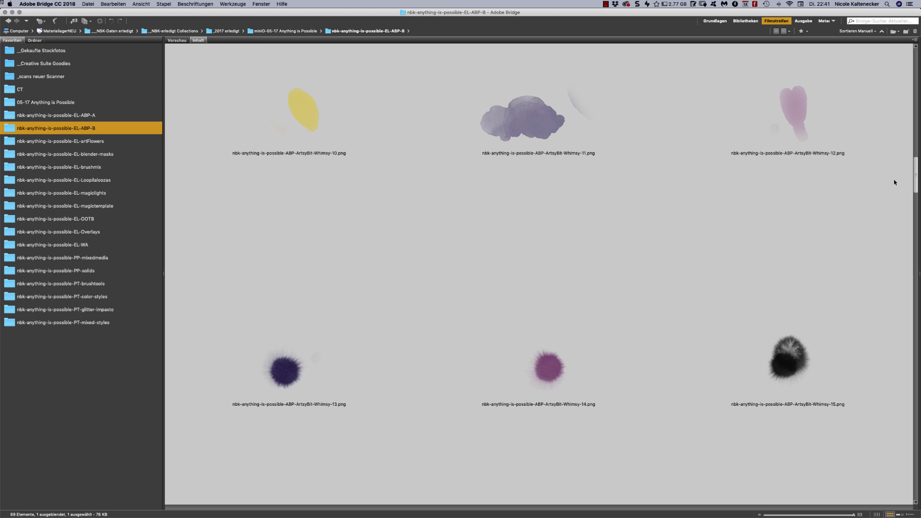
pyautogui.scroll(-1, 894, 182)
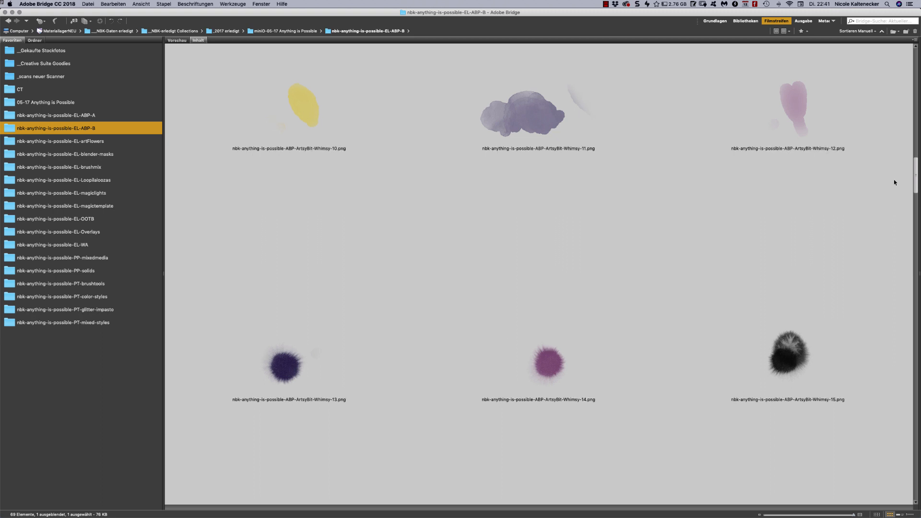
# - Continue through the ArtsyBit-Whimsy images 16 to 24
pyautogui.scroll(-10, 895, 183)
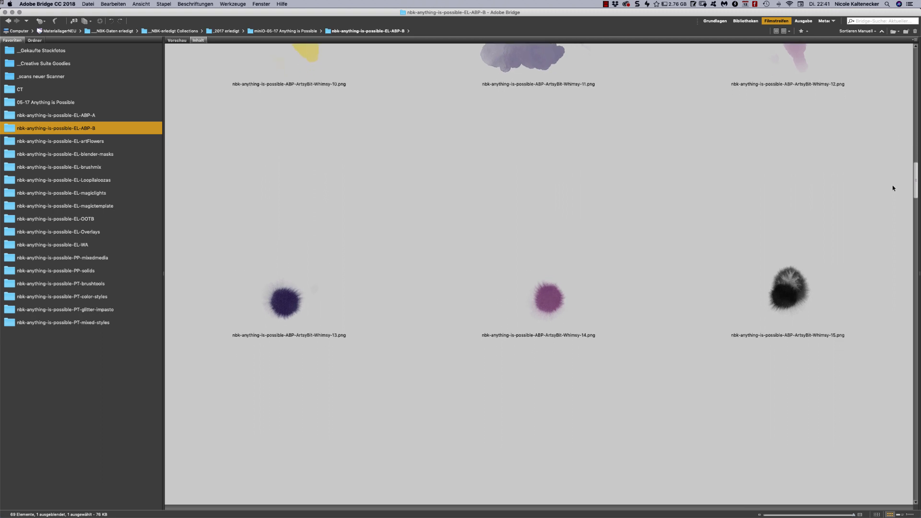
pyautogui.scroll(-15, 892, 187)
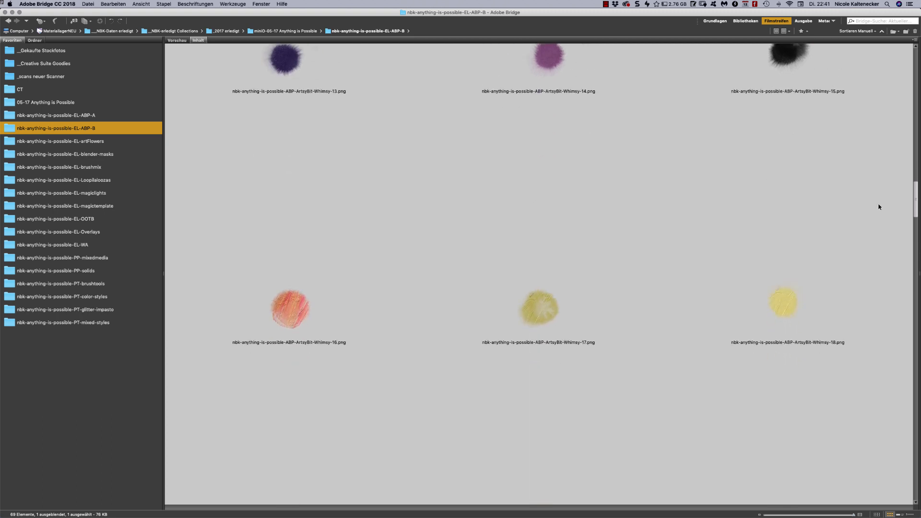
pyautogui.scroll(-8, 880, 207)
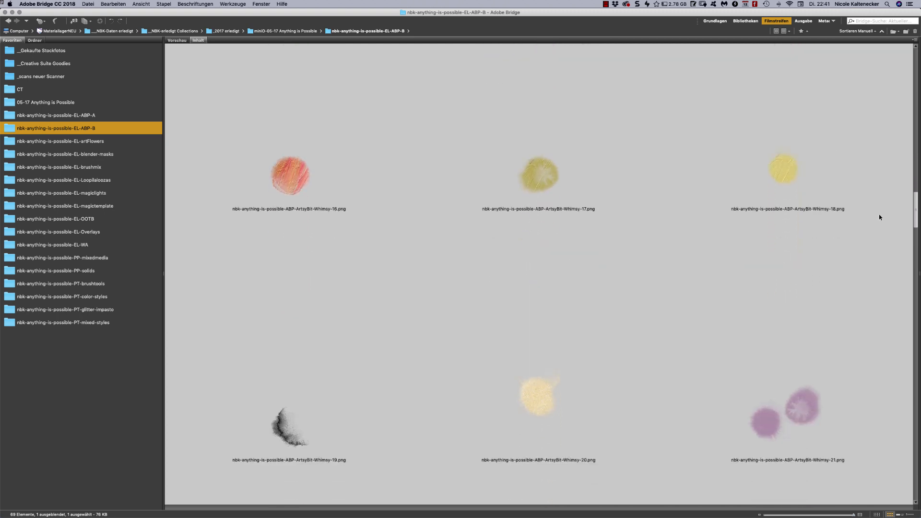
pyautogui.scroll(-3, 879, 218)
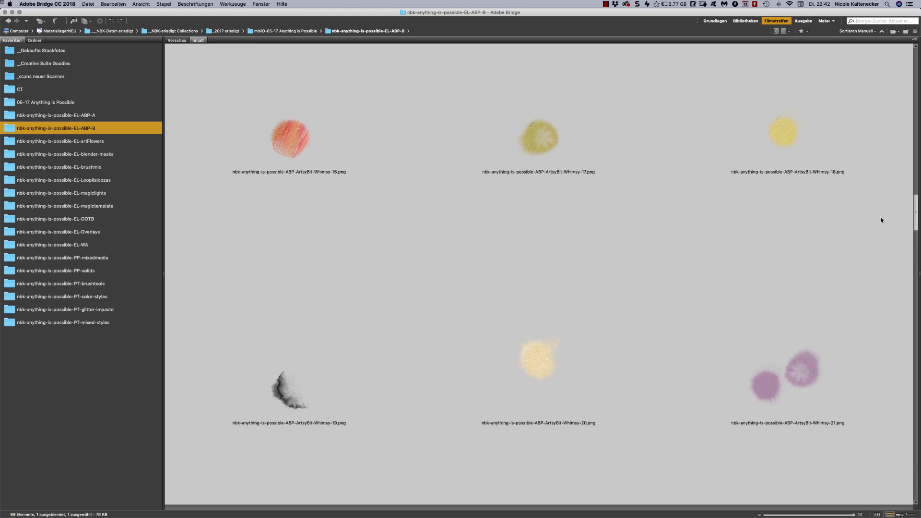
pyautogui.scroll(-8, 880, 224)
pyautogui.scroll(-10, 878, 231)
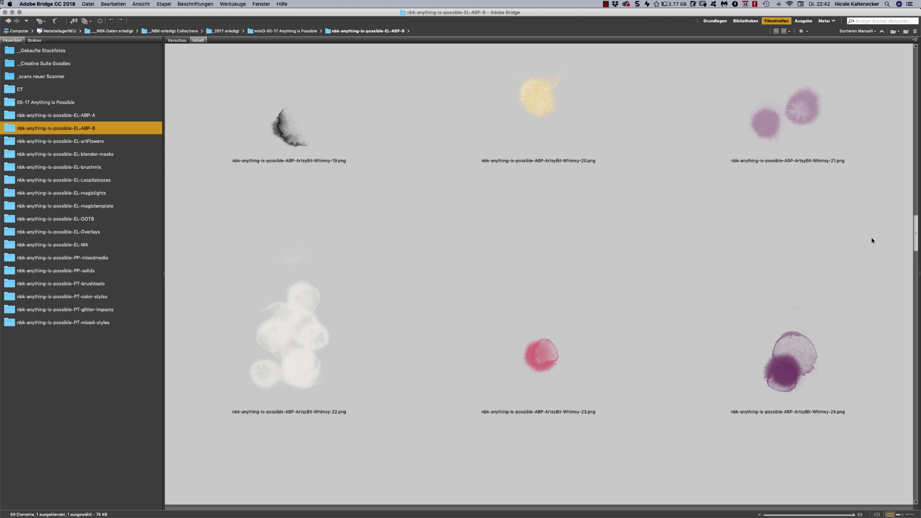
# - Look through the ArtsyBit-Whimsy images from 28 to 39, including the gold-glitter pieces
pyautogui.scroll(-20, 872, 240)
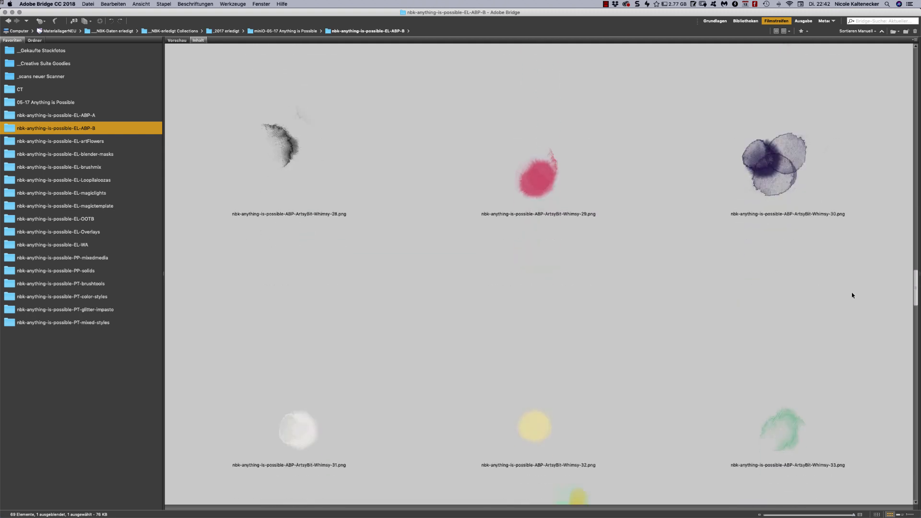
pyautogui.scroll(-15, 852, 295)
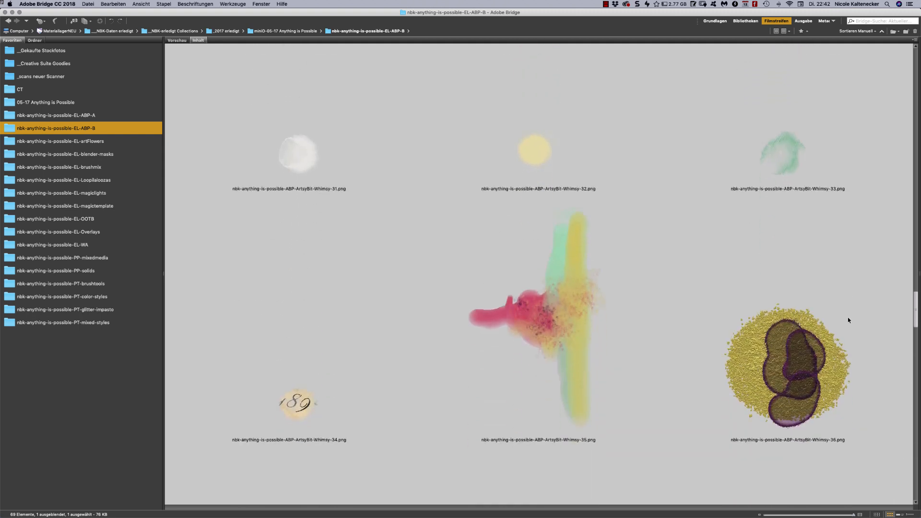
pyautogui.scroll(-5, 847, 320)
pyautogui.scroll(-15, 849, 321)
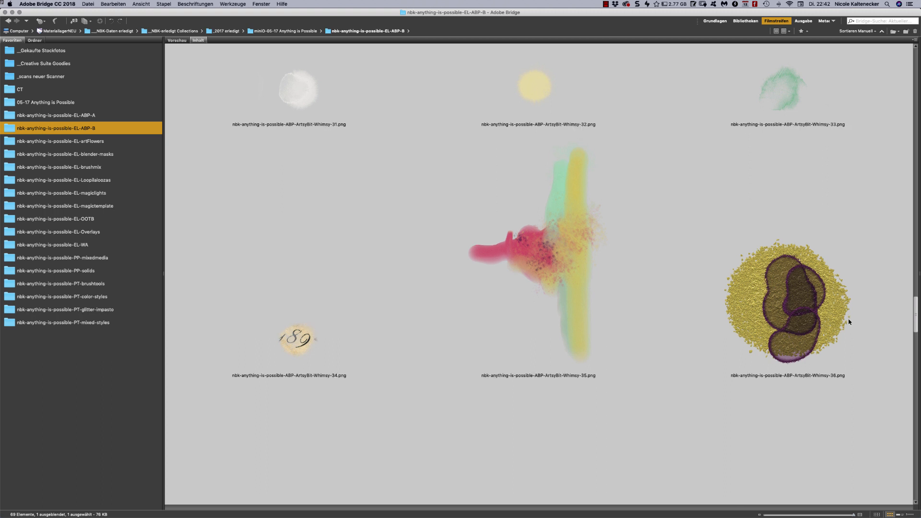
pyautogui.scroll(-4, 847, 337)
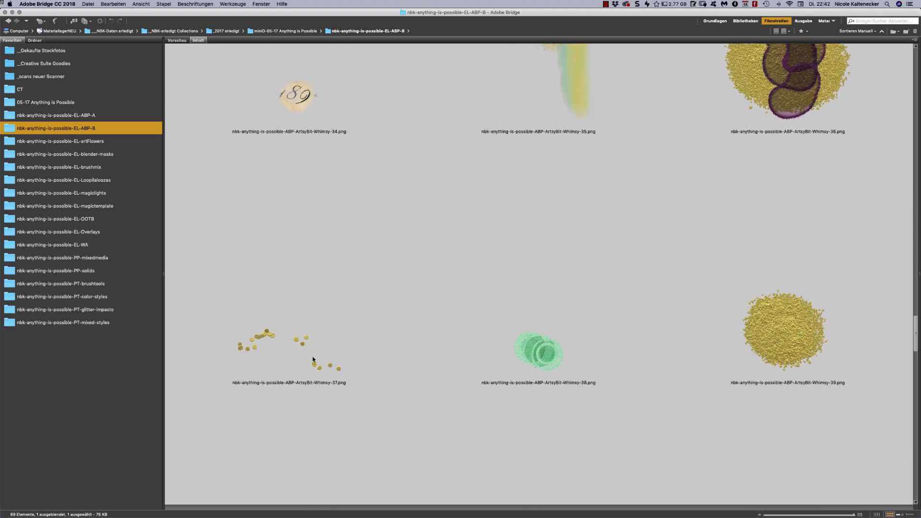
# - View the ArtsyBit-Whimsy images 46 to 53 and the white feather
pyautogui.moveTo(914, 341); pyautogui.dragTo(887, 417)
pyautogui.scroll(-2, 887, 417)
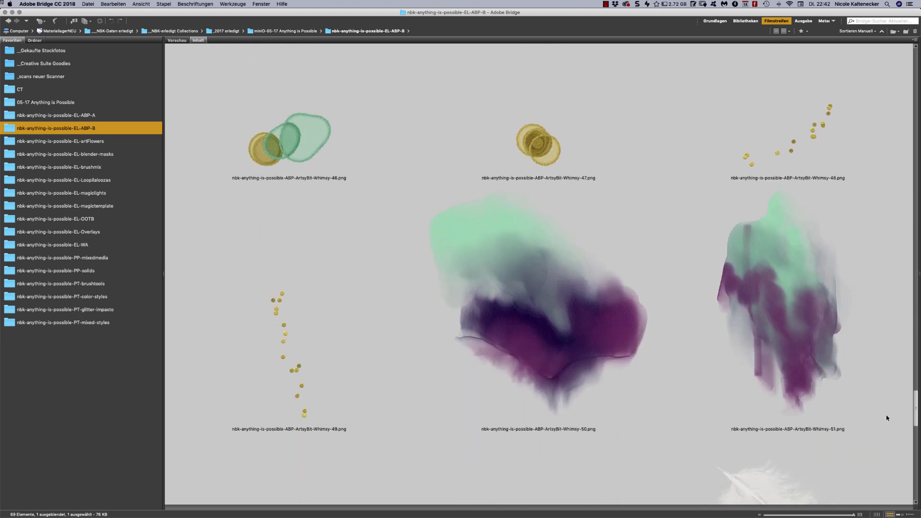
pyautogui.scroll(-10, 885, 421)
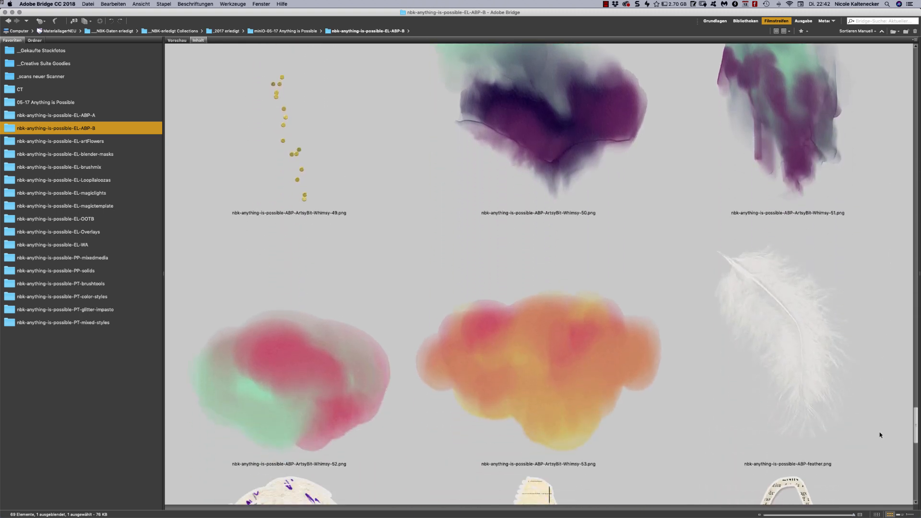
pyautogui.scroll(-3, 878, 440)
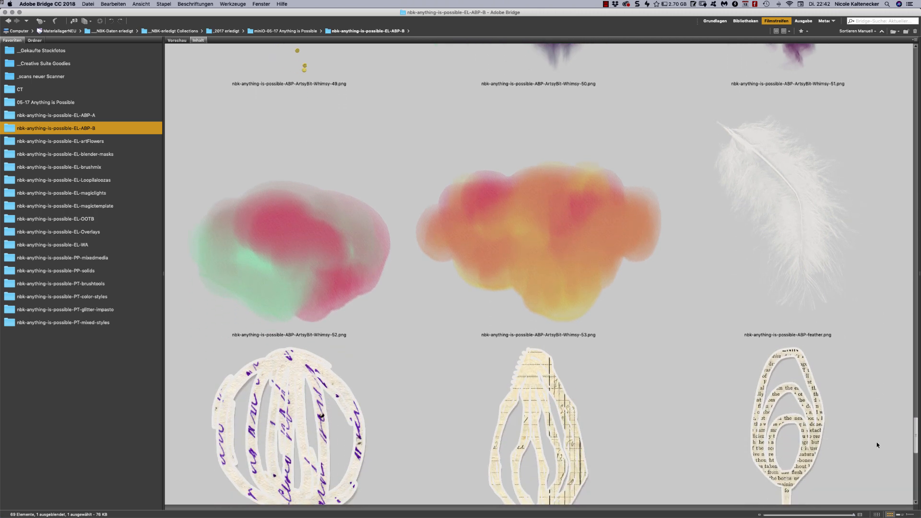
# - View the foliage images with and without shadow, continuing to the frame, thread and ABP preview at the folder's end
pyautogui.scroll(-3, 873, 450)
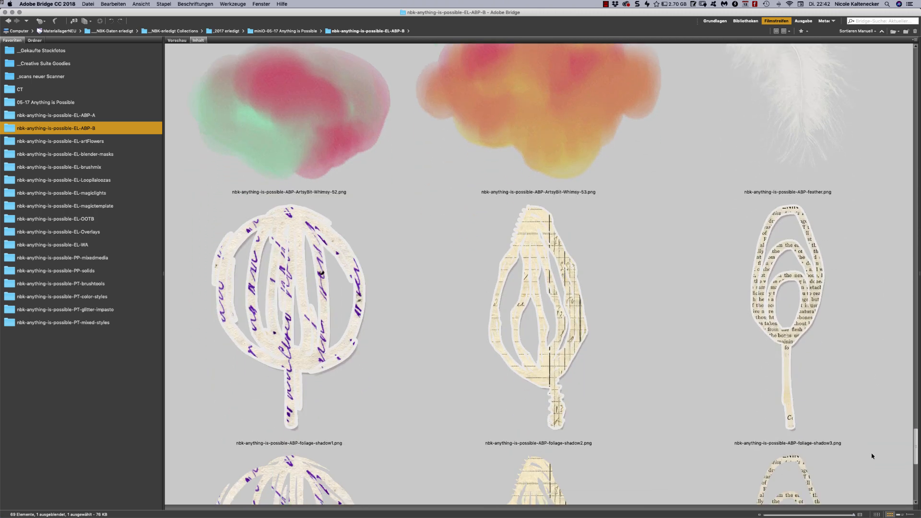
pyautogui.scroll(-4, 869, 455)
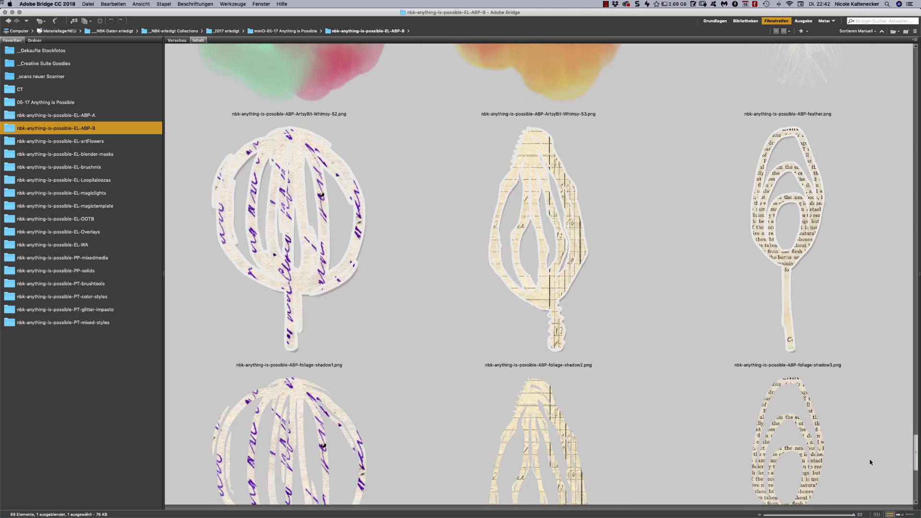
pyautogui.scroll(-9, 867, 463)
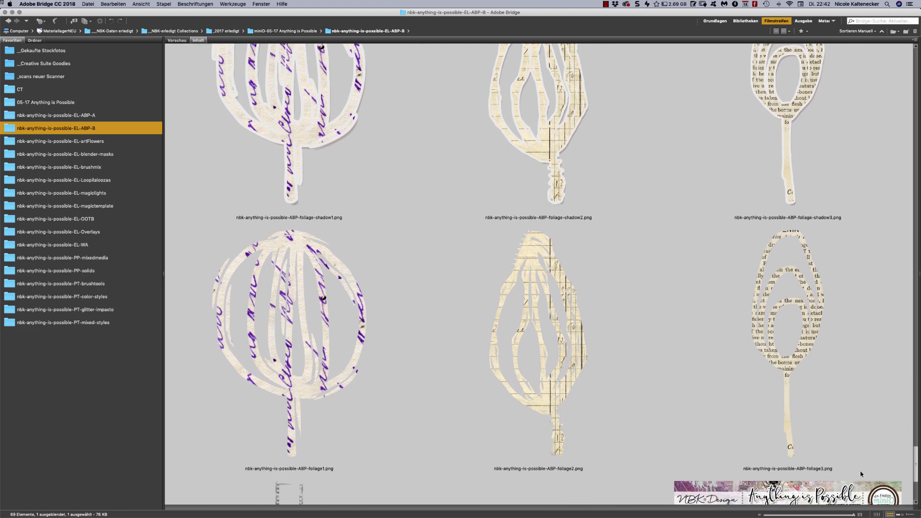
pyautogui.scroll(-3, 857, 489)
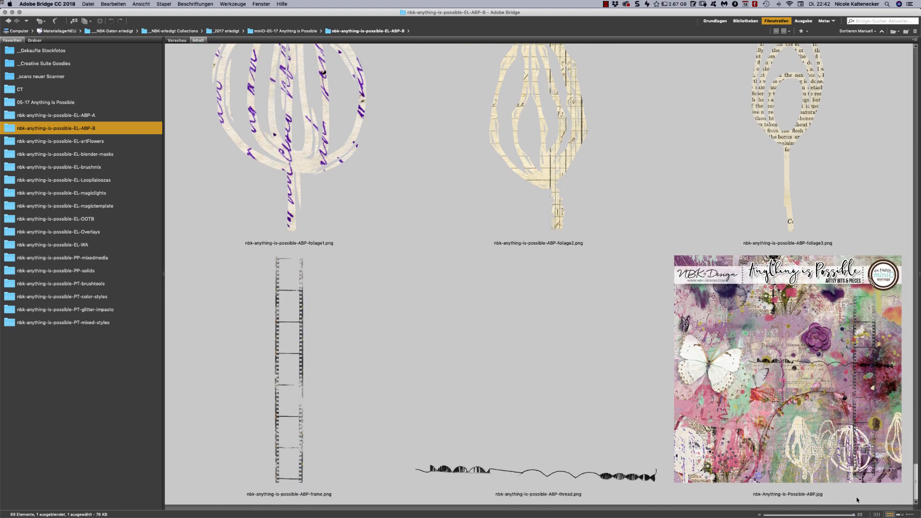
# - Show the film-strip frame image in full-screen preview, return to the thumbnails and highlight the thread image
pyautogui.click(293, 387)
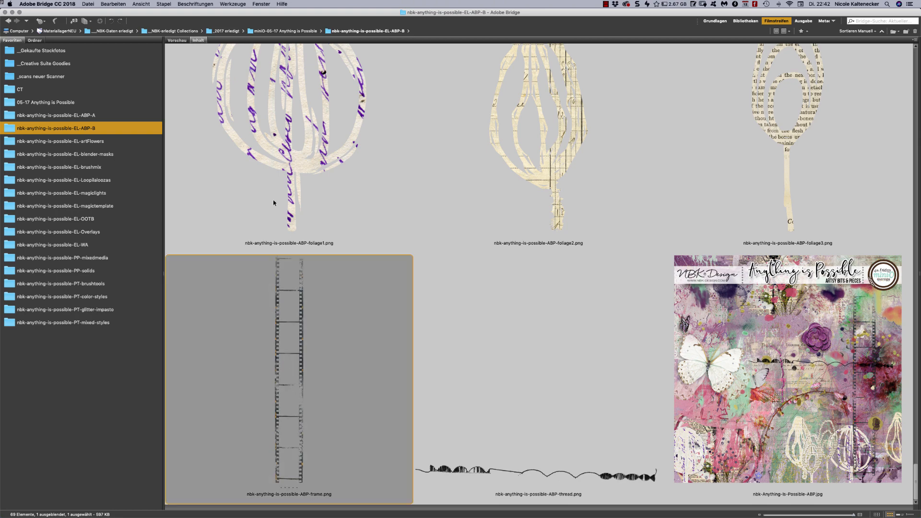
pyautogui.press('space')
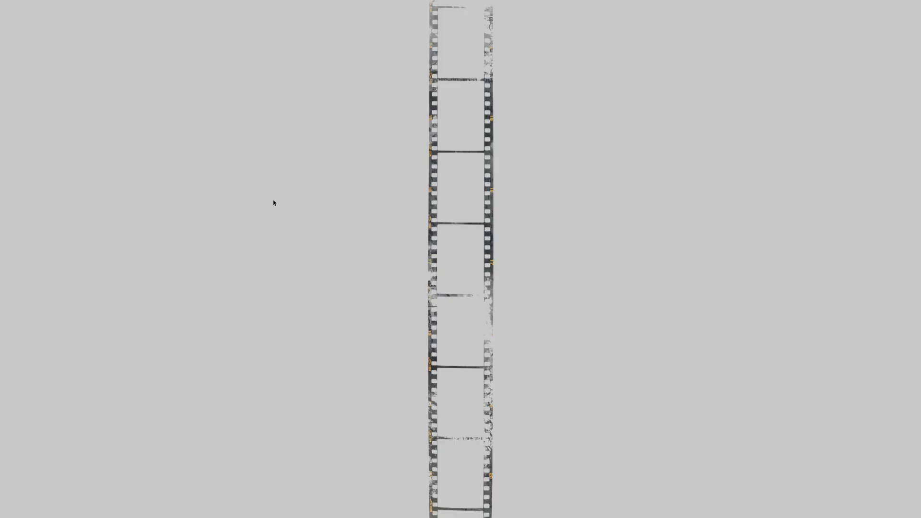
pyautogui.press('space')
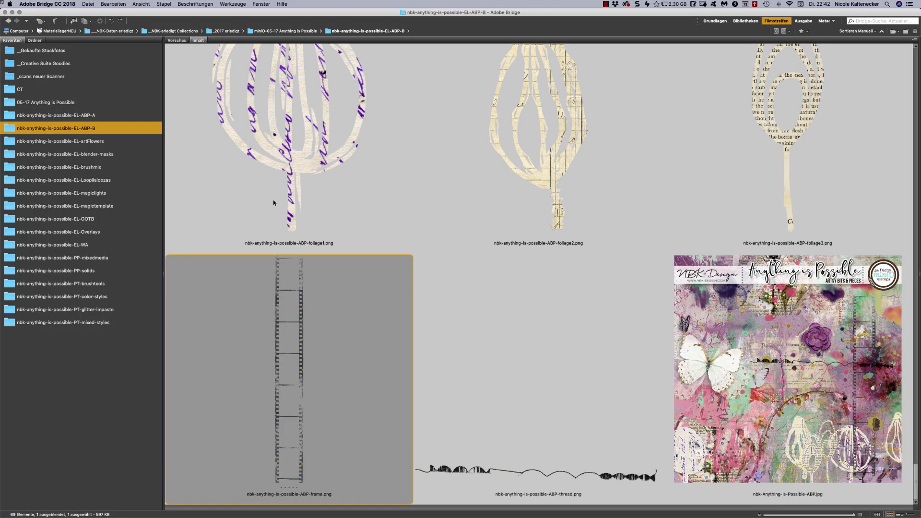
pyautogui.click(640, 437)
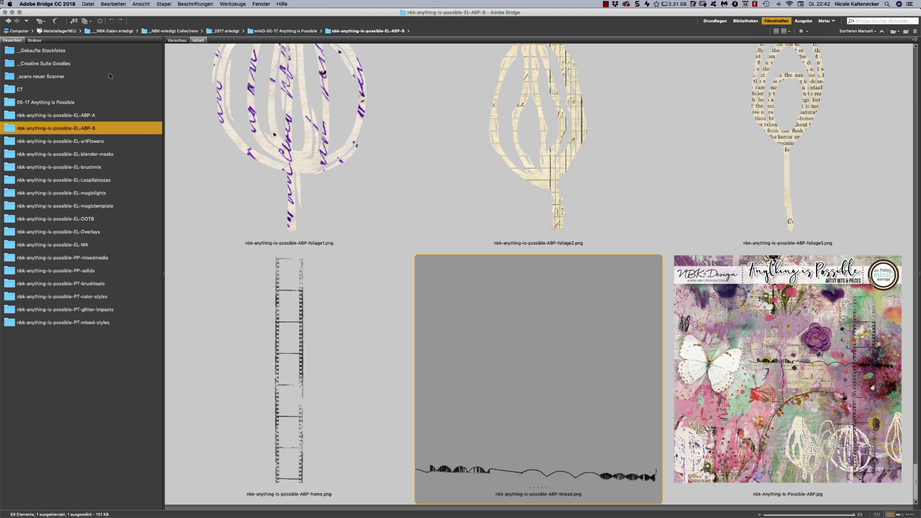
# - Open the nbk-anything-is-possible-EL-artFlowers folder and look through artFlower-1 to artFlower-6 and the preview image
pyautogui.click(121, 143)
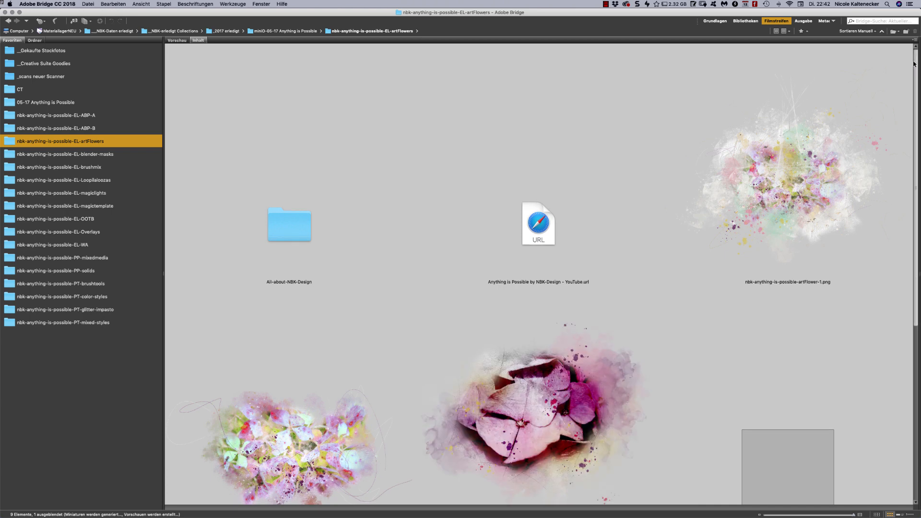
pyautogui.moveTo(913, 63); pyautogui.dragTo(912, 81)
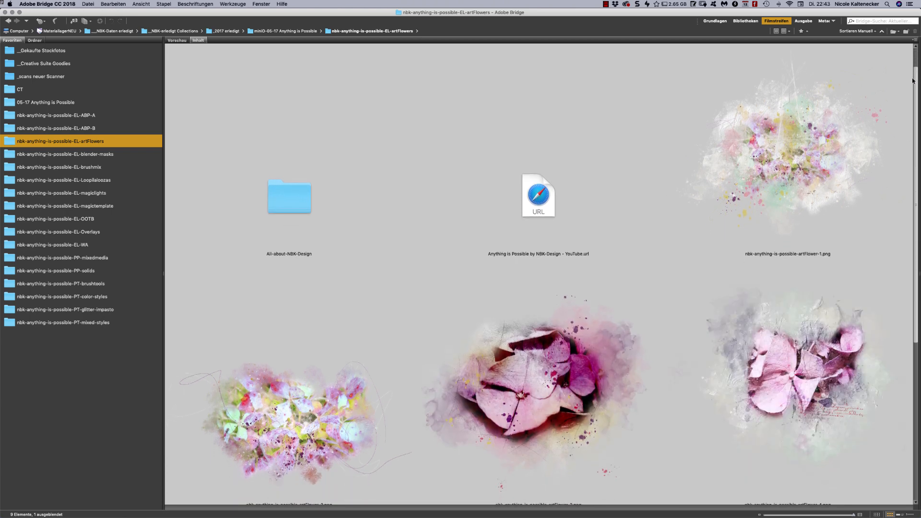
pyautogui.moveTo(912, 80); pyautogui.dragTo(892, 149)
pyautogui.scroll(-6, 892, 148)
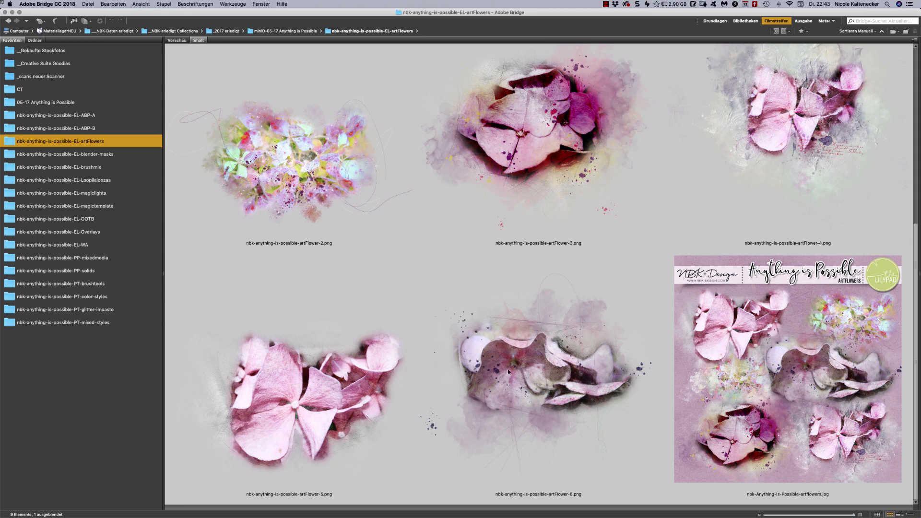
# - View artFlower-4 and artFlower-3 in full-screen preview one after the other, returning to the end of the artFlowers folder
pyautogui.click(827, 113)
pyautogui.press('space')
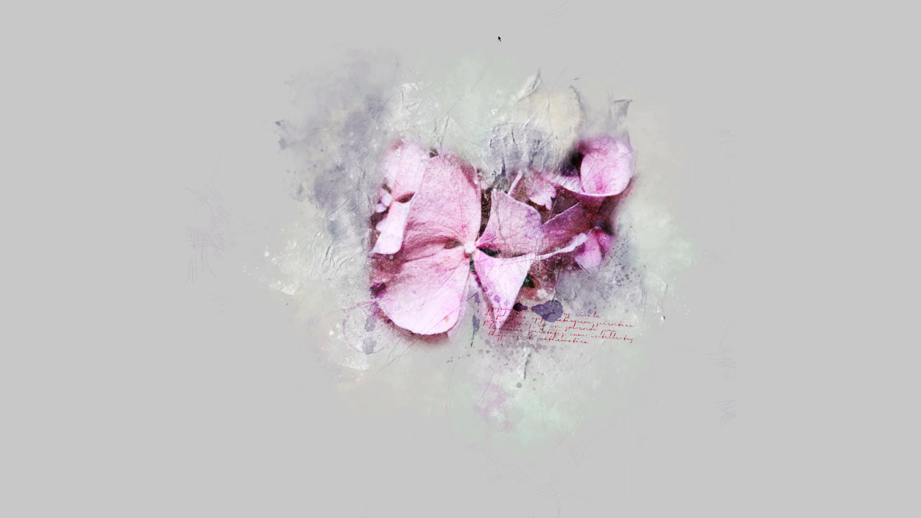
pyautogui.press('space')
pyautogui.click(518, 259)
pyautogui.press('space')
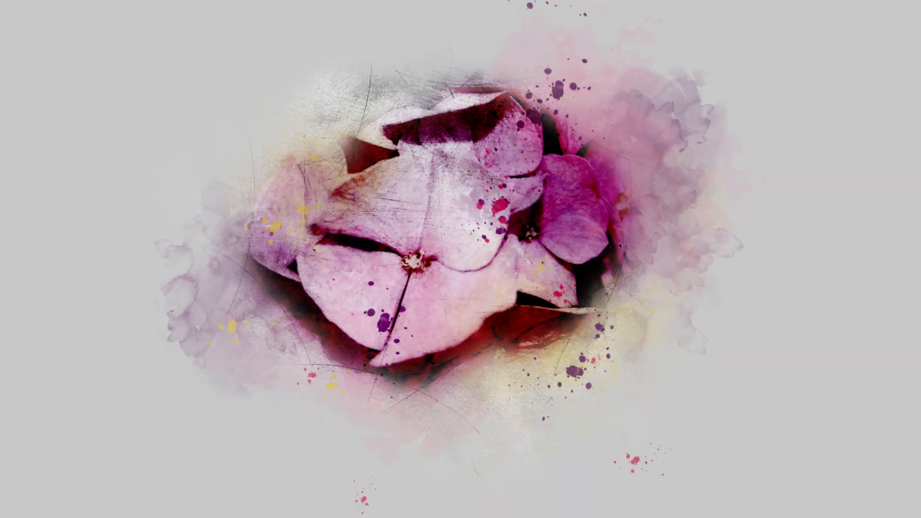
pyautogui.press('space')
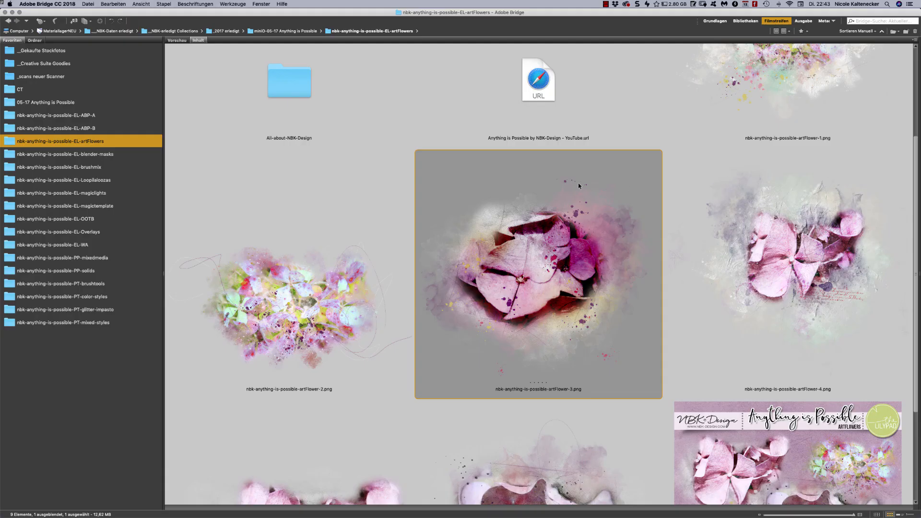
pyautogui.click(910, 156)
pyautogui.scroll(-5, 843, 309)
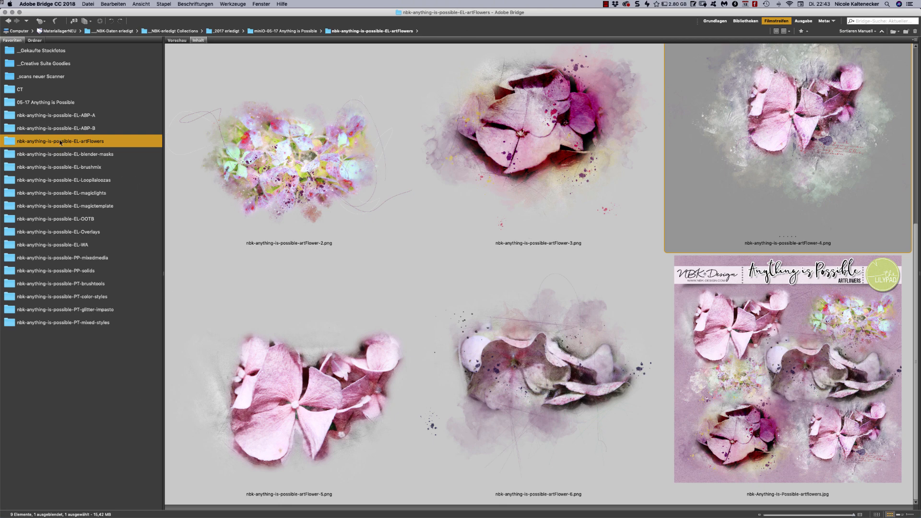
# - Open the nbk-anything-is-possible-EL-blender-masks folder and look through blender-masks1 to 10, the brush file and the preview image
pyautogui.click(121, 158)
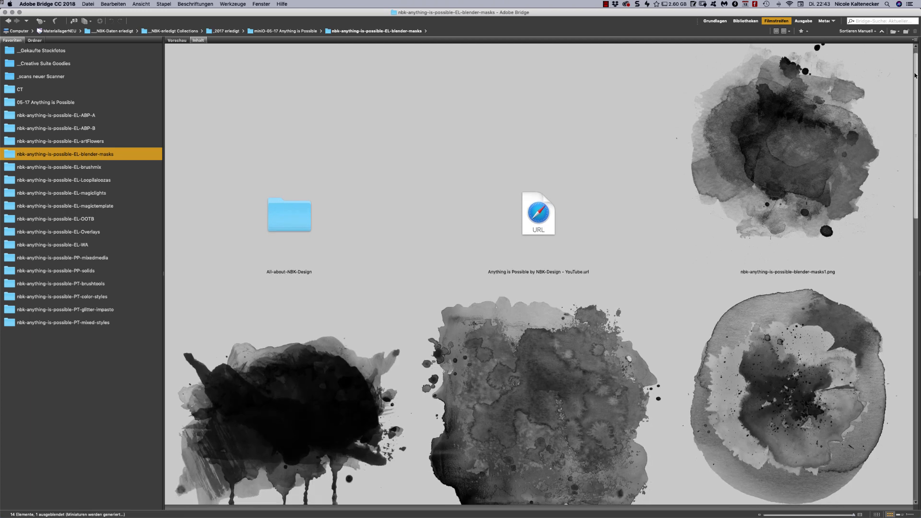
pyautogui.moveTo(912, 71); pyautogui.dragTo(890, 114)
pyautogui.scroll(-5, 891, 113)
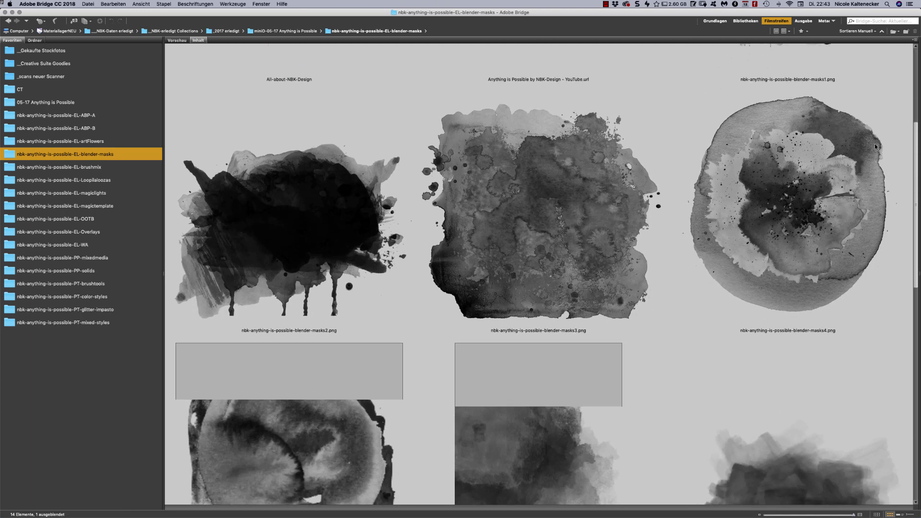
pyautogui.scroll(-4, 859, 185)
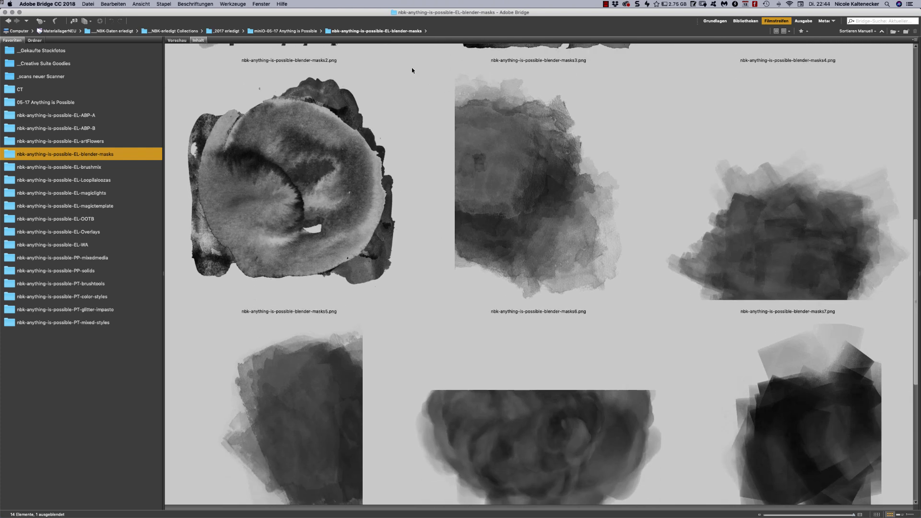
pyautogui.scroll(-2, 910, 246)
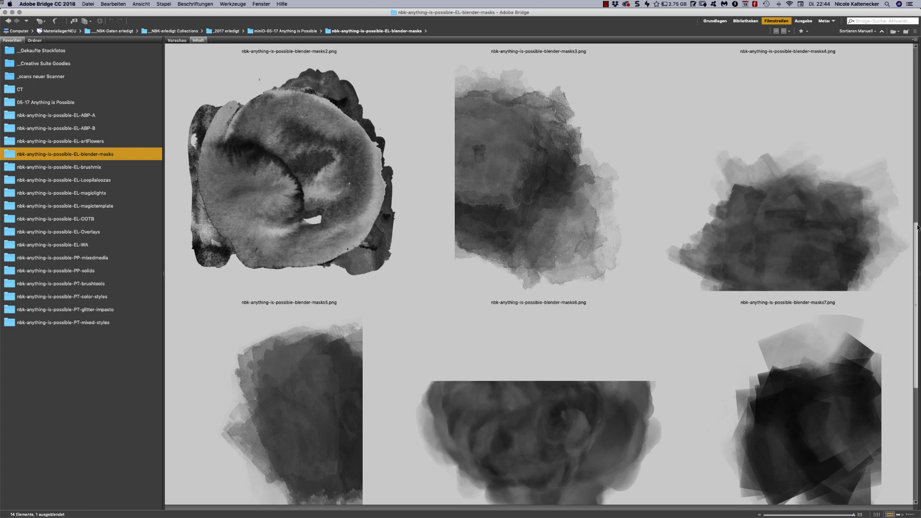
pyautogui.scroll(-3, 904, 268)
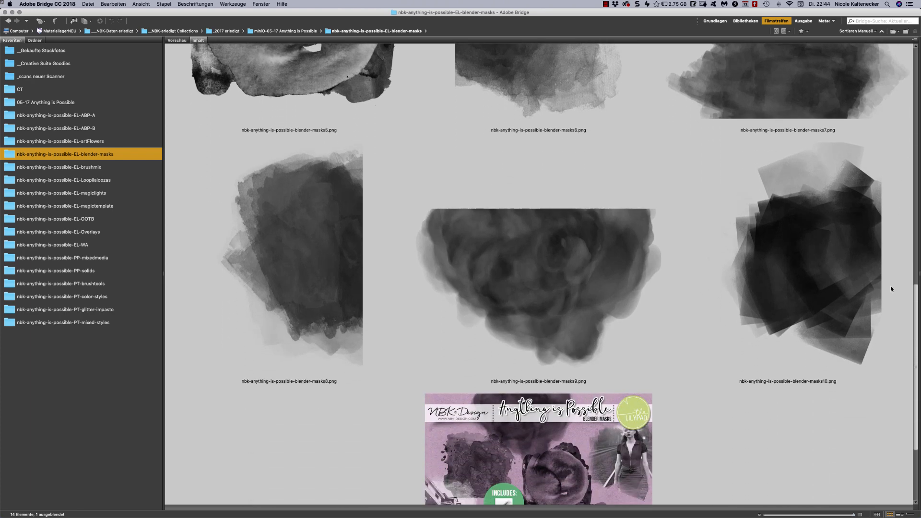
pyautogui.scroll(-2, 885, 308)
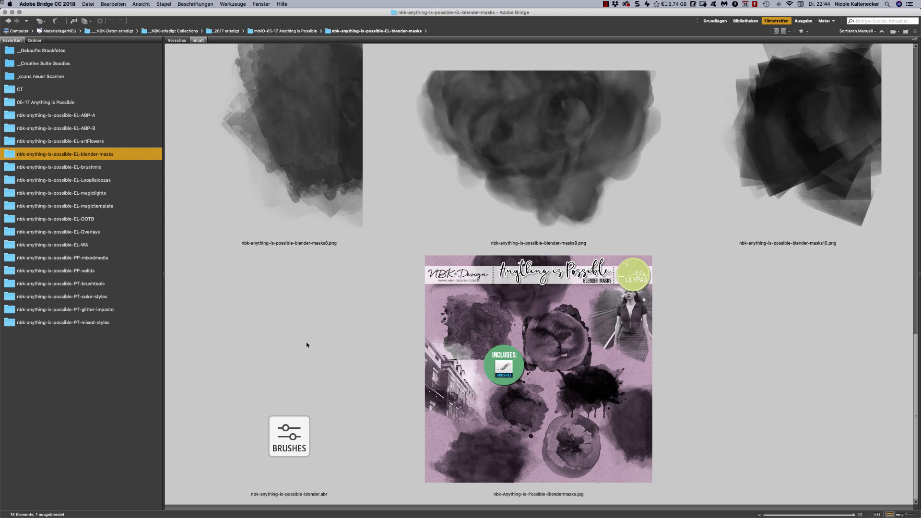
# - Open the nbk-anything-is-possible-EL-brushmix folder and look through the brush images down to brushmix29
pyautogui.click(106, 167)
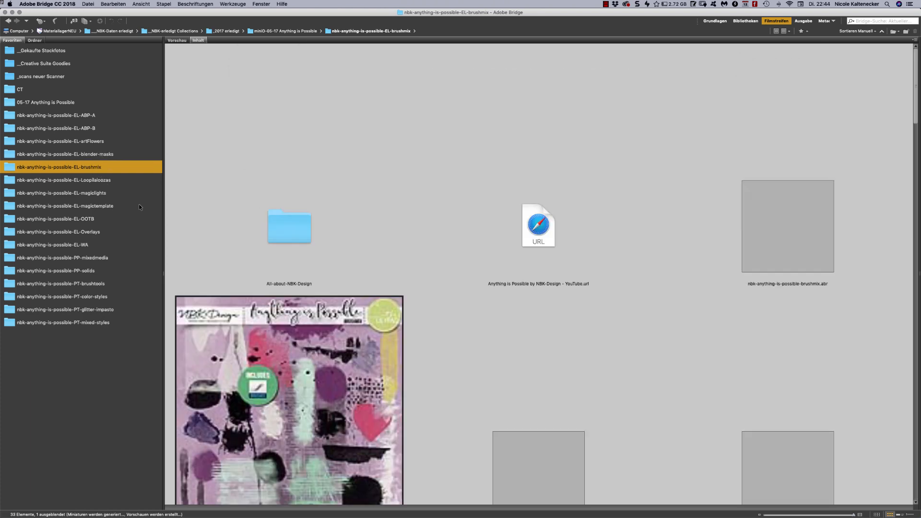
pyautogui.moveTo(915, 78); pyautogui.dragTo(857, 244)
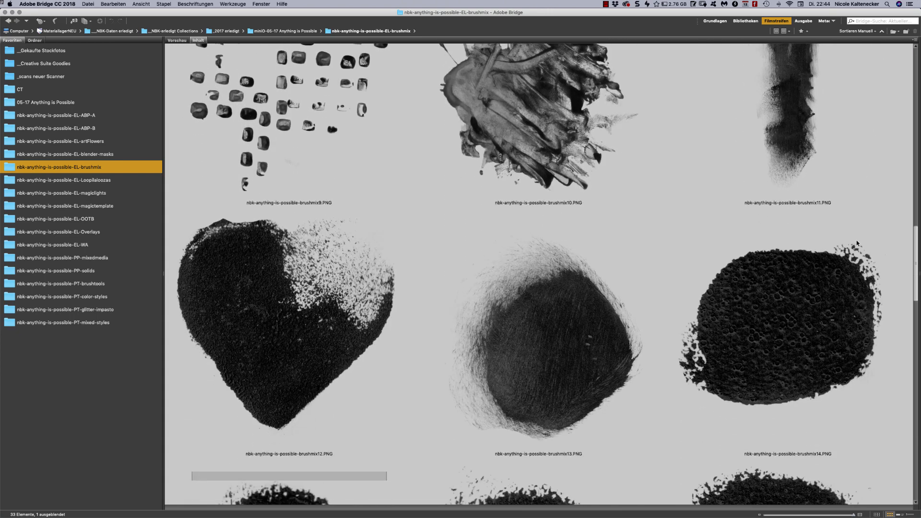
pyautogui.scroll(-10, 857, 244)
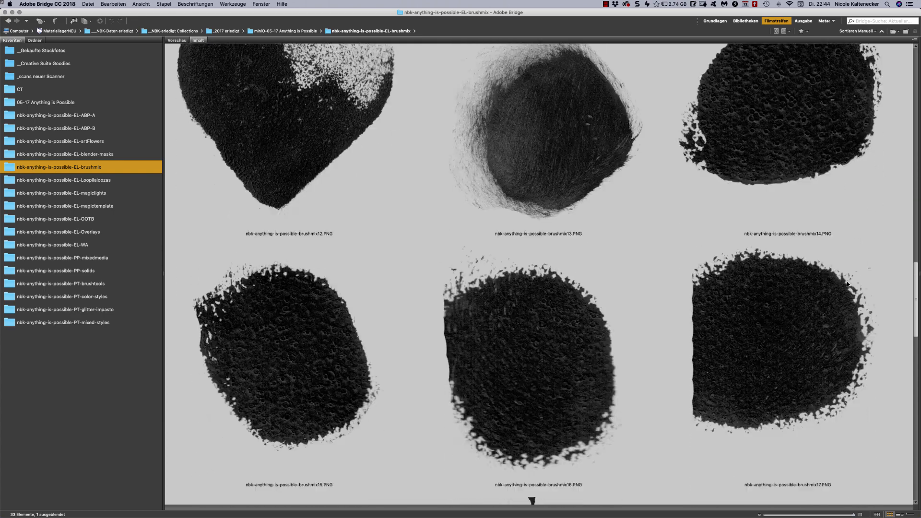
pyautogui.scroll(-4, 845, 285)
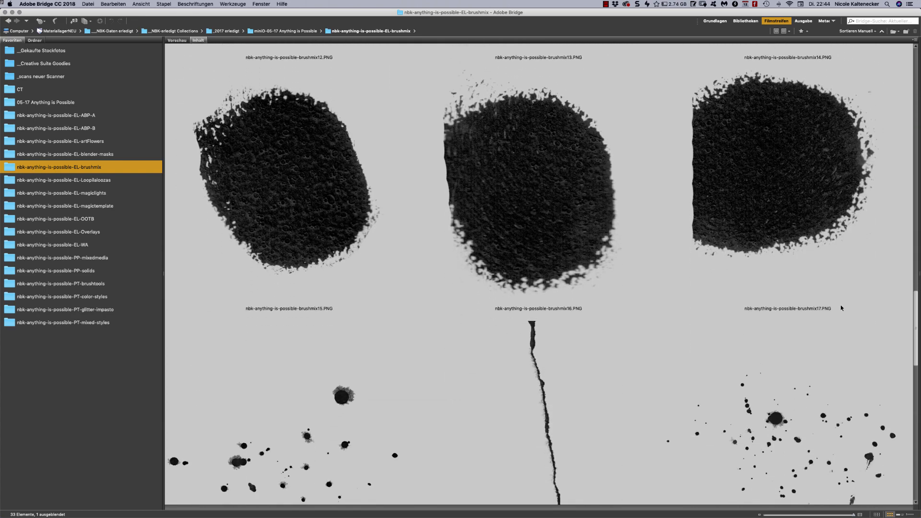
pyautogui.scroll(-4, 840, 308)
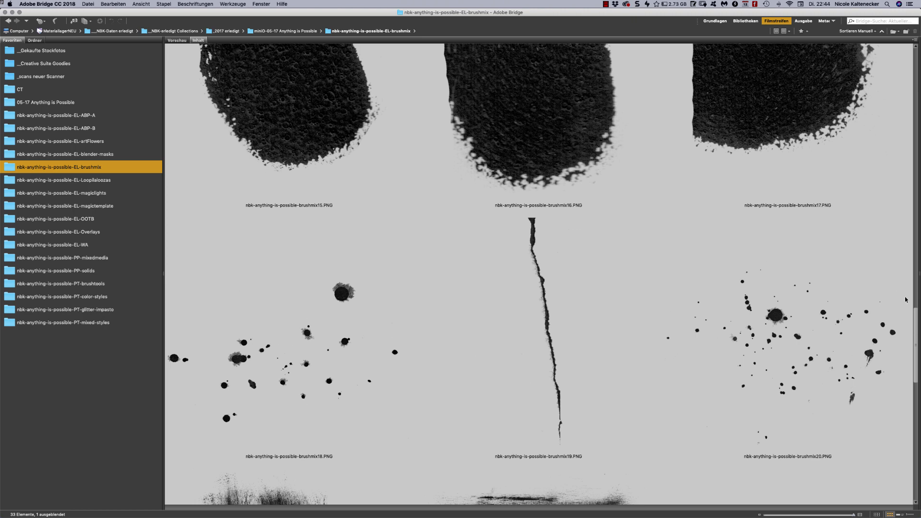
pyautogui.scroll(-8, 905, 300)
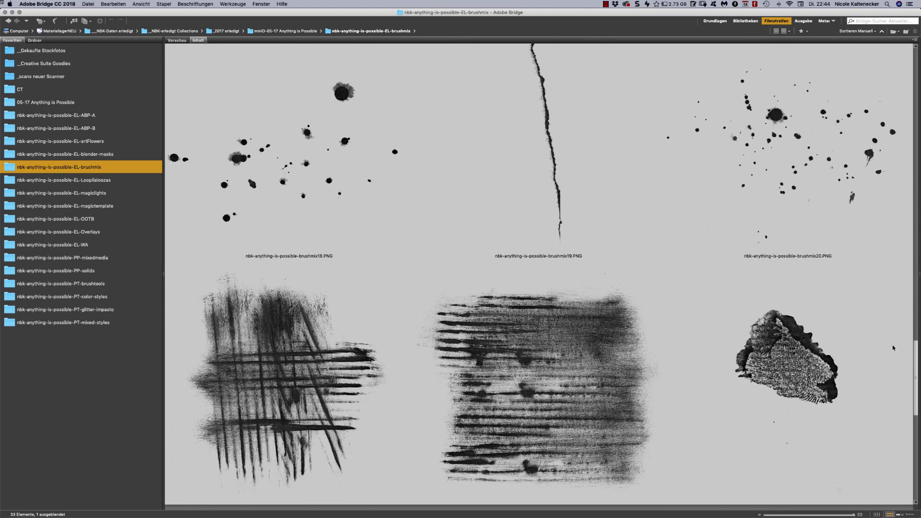
pyautogui.scroll(-14, 893, 347)
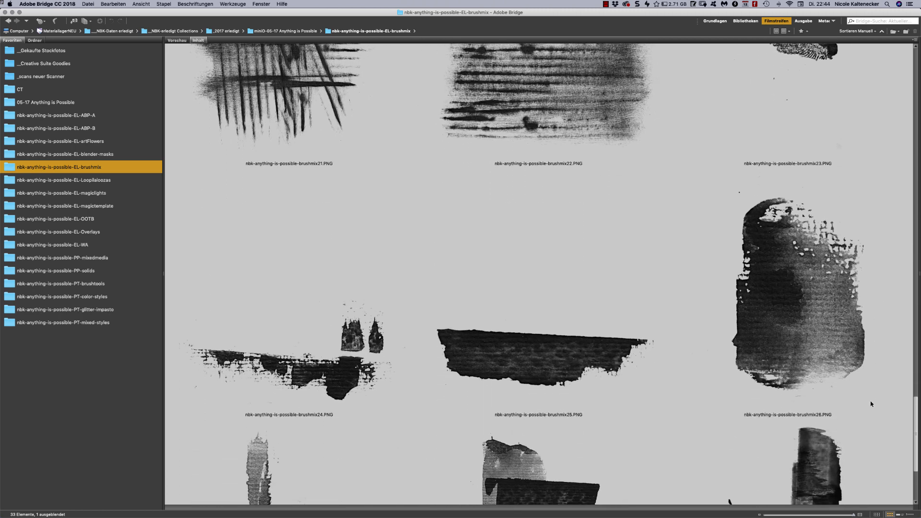
pyautogui.scroll(-7, 871, 404)
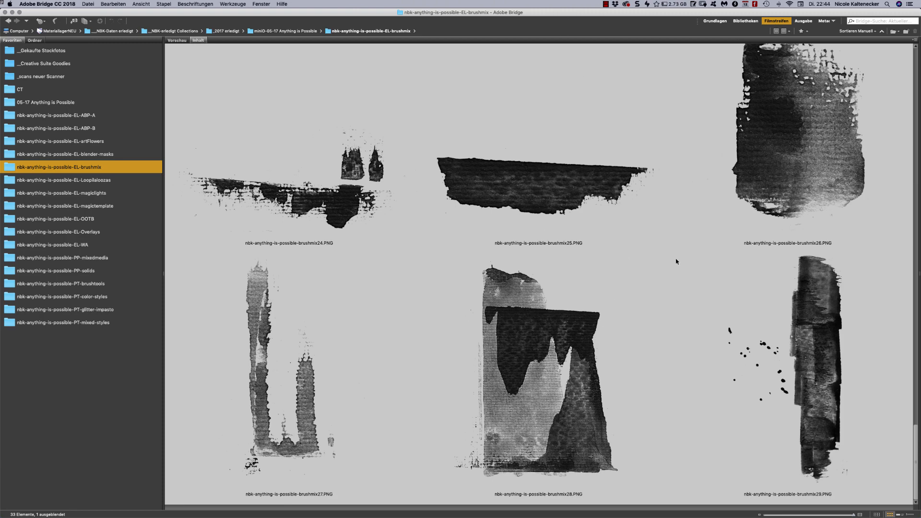
# - Highlight brushmix29, review the brushmix images again and return to the brush file and preview image at the folder's start
pyautogui.click(905, 300)
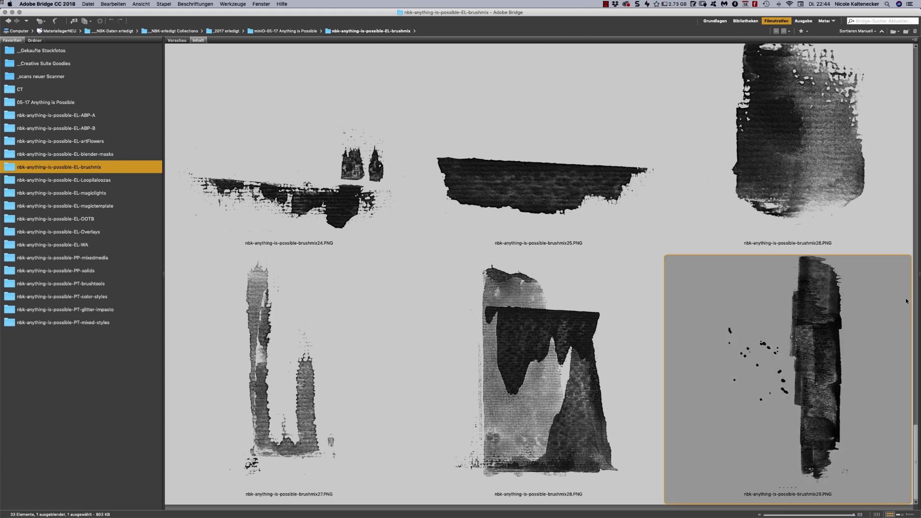
pyautogui.click(915, 309)
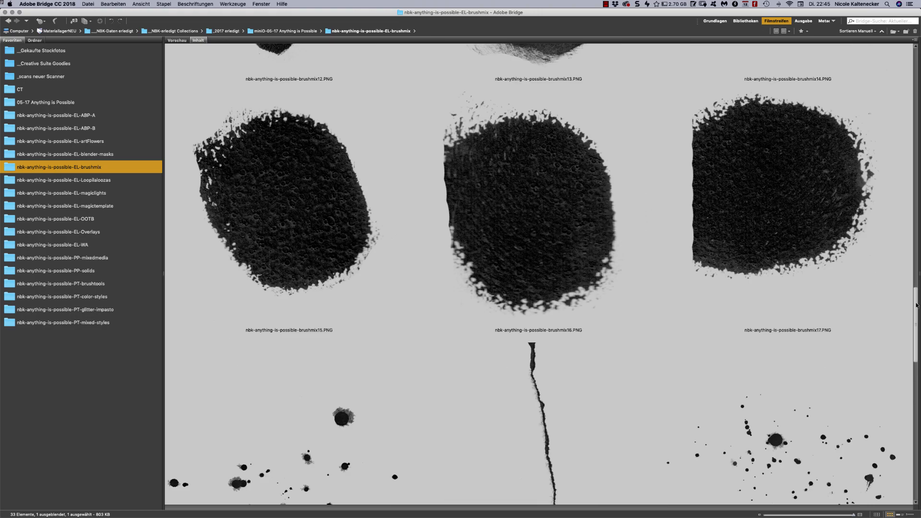
pyautogui.moveTo(916, 305)
pyautogui.mouseDown()
pyautogui.moveTo(910, 335)
pyautogui.moveTo(832, 468)
pyautogui.mouseUp()
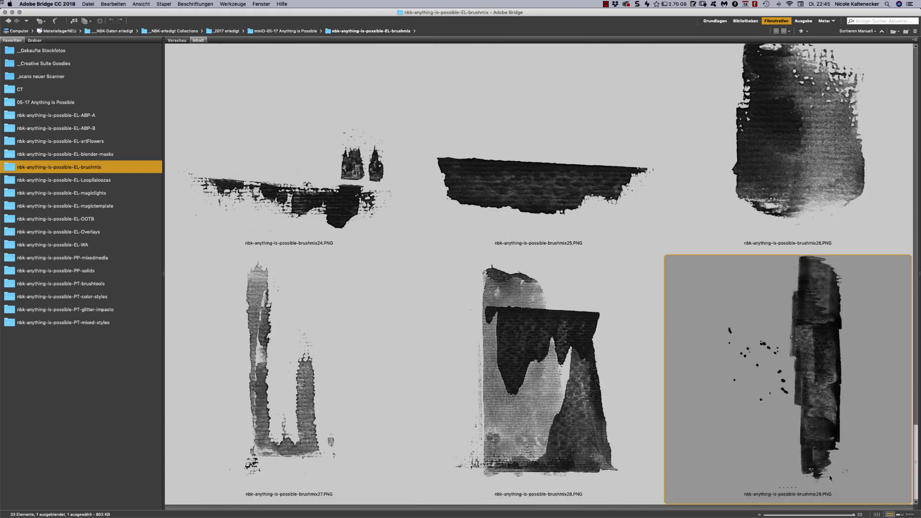
pyautogui.scroll(20, 832, 475)
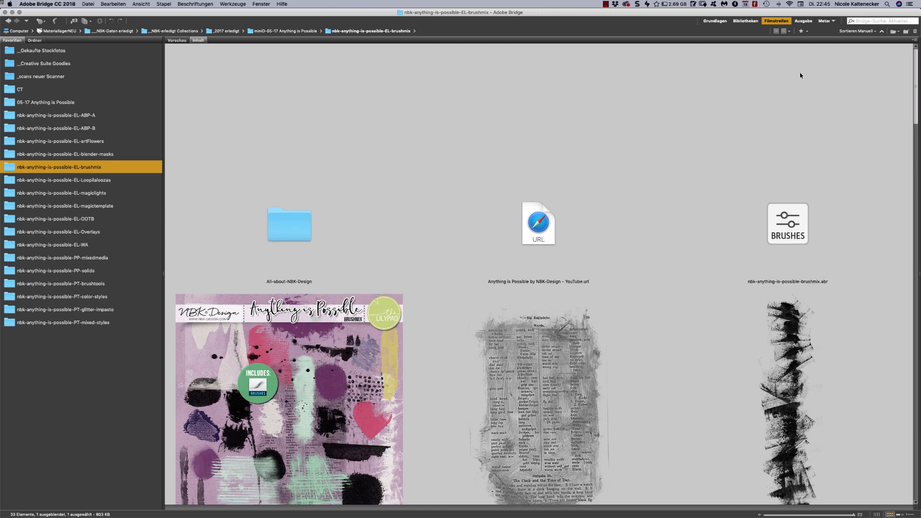
pyautogui.scroll(-5, 796, 72)
pyautogui.scroll(4, 800, 77)
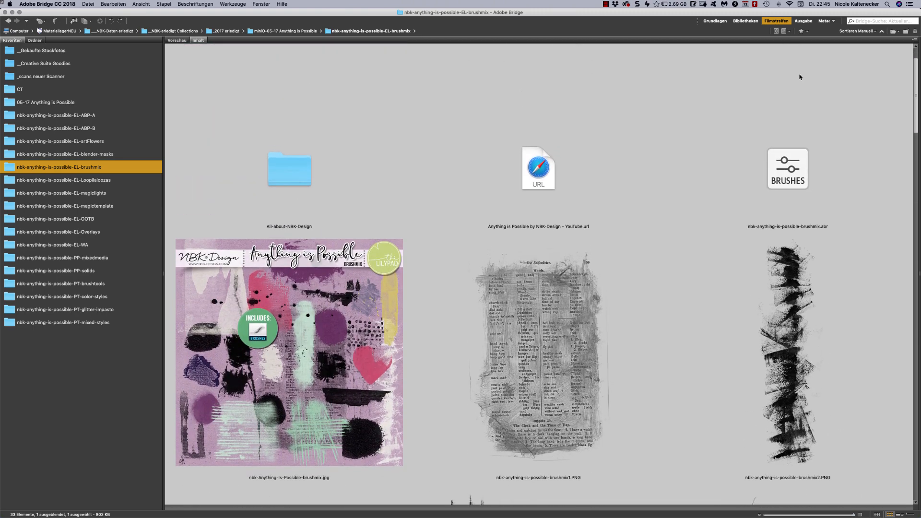
pyautogui.scroll(1, 800, 75)
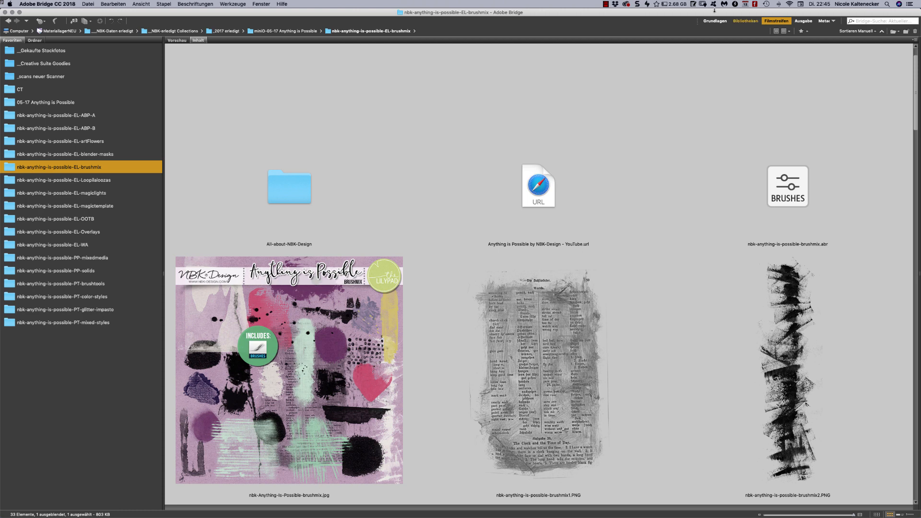
# - Open the nbk-anything-is-possible-EL-Loopilaloozas folder and point out its 2500px and 3600px subfolders and the 2500px brush file
pyautogui.click(98, 182)
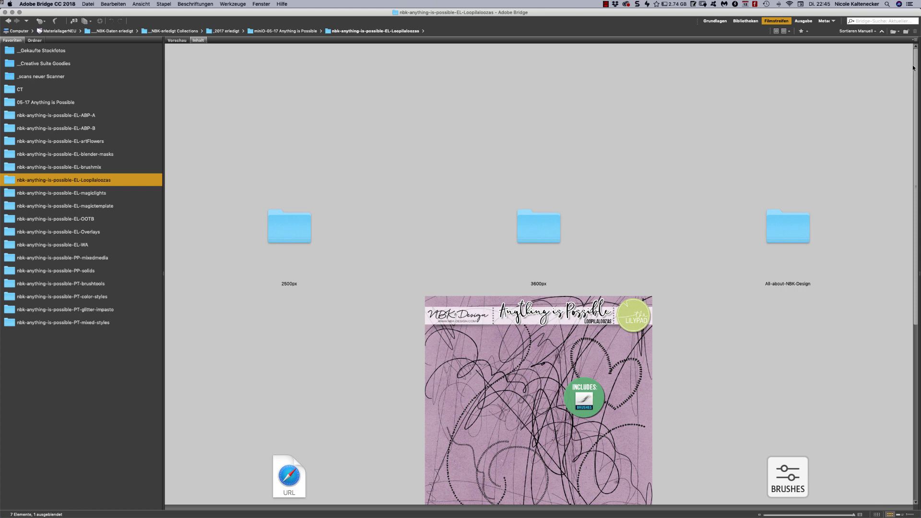
pyautogui.scroll(-3, 913, 67)
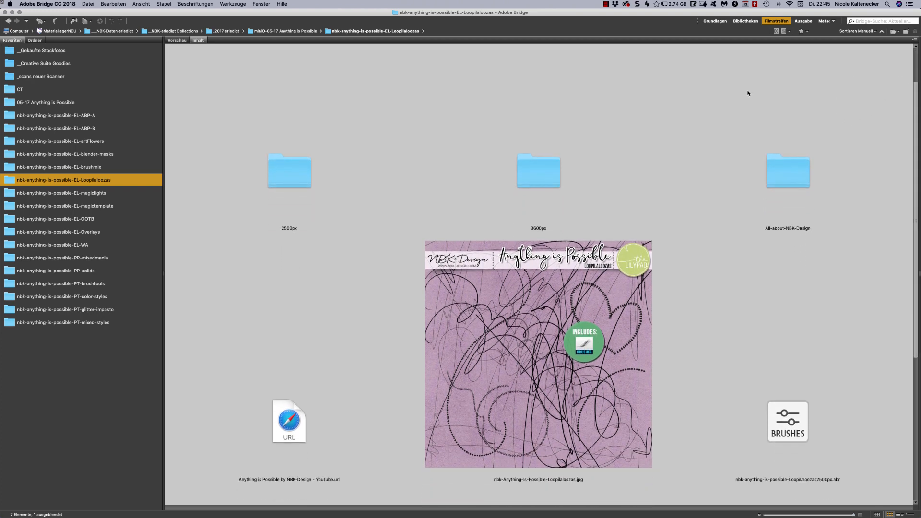
pyautogui.click(297, 169)
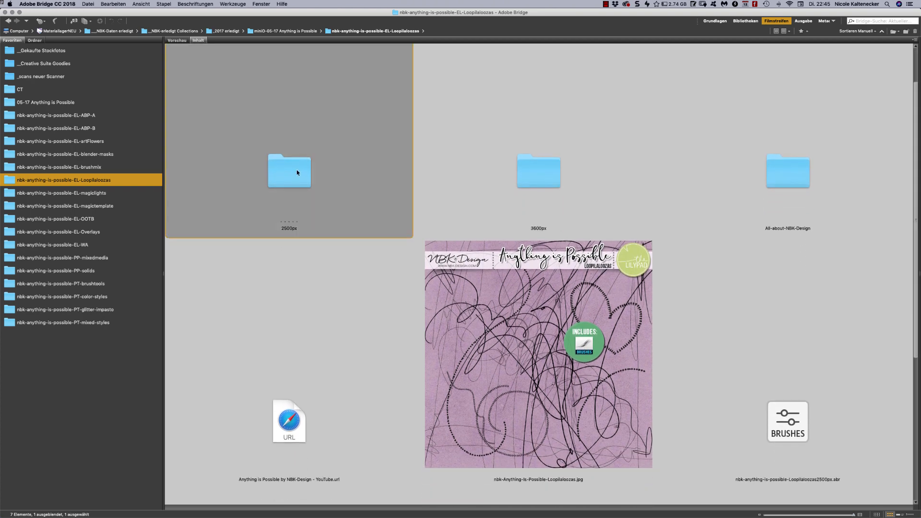
pyautogui.click(556, 182)
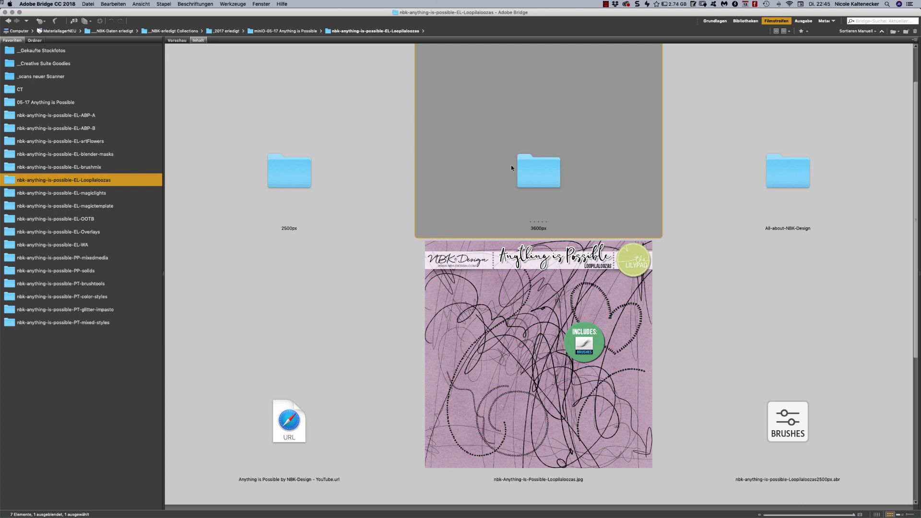
pyautogui.click(674, 355)
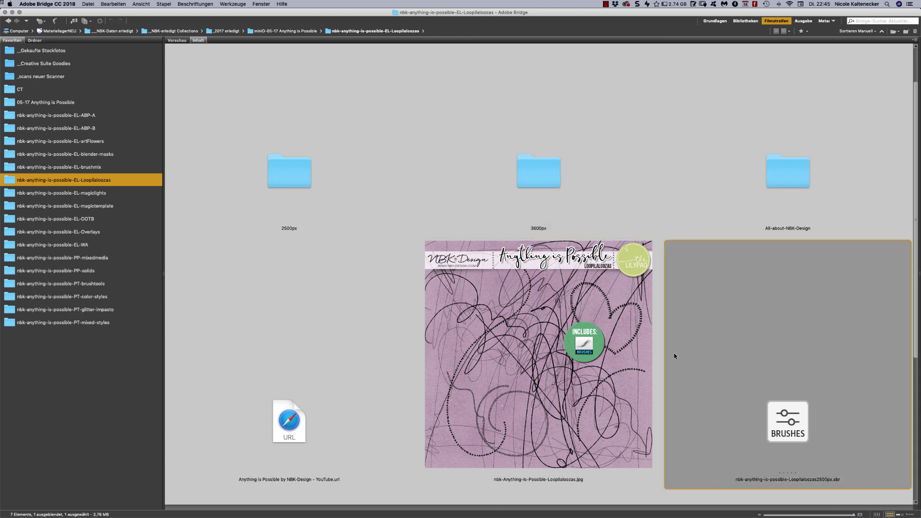
pyautogui.click(351, 153)
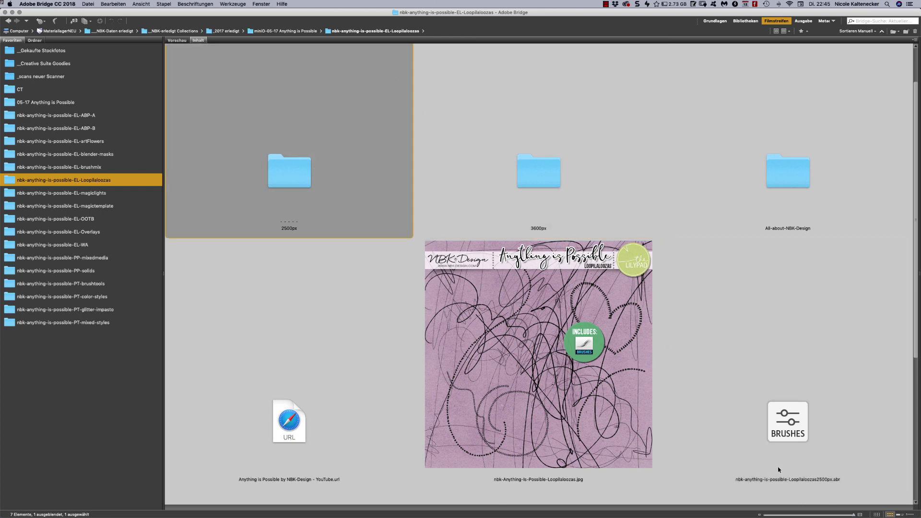
# - Highlight the Loopilaloozas2500px.abr brush file and the Loopilaloozas3600px.abr brush file at the folder's end
pyautogui.click(756, 441)
pyautogui.moveTo(915, 342); pyautogui.dragTo(854, 482)
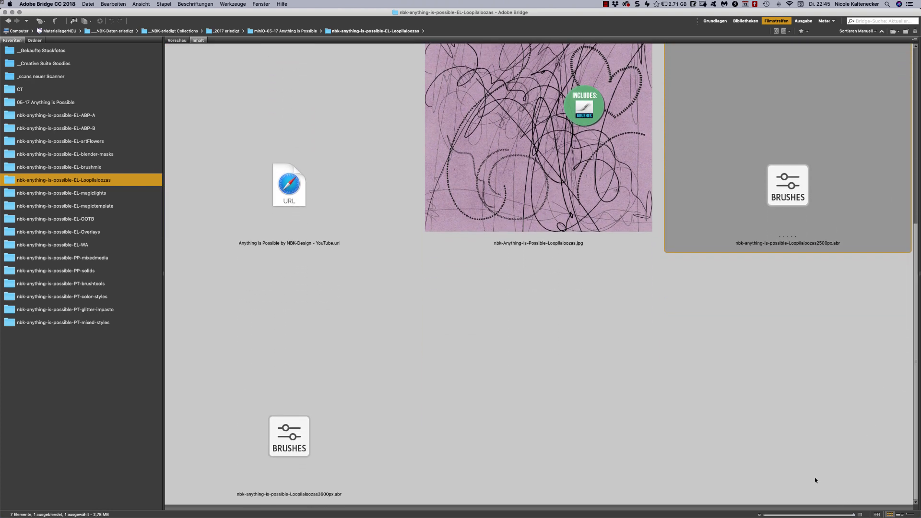
pyautogui.click(703, 344)
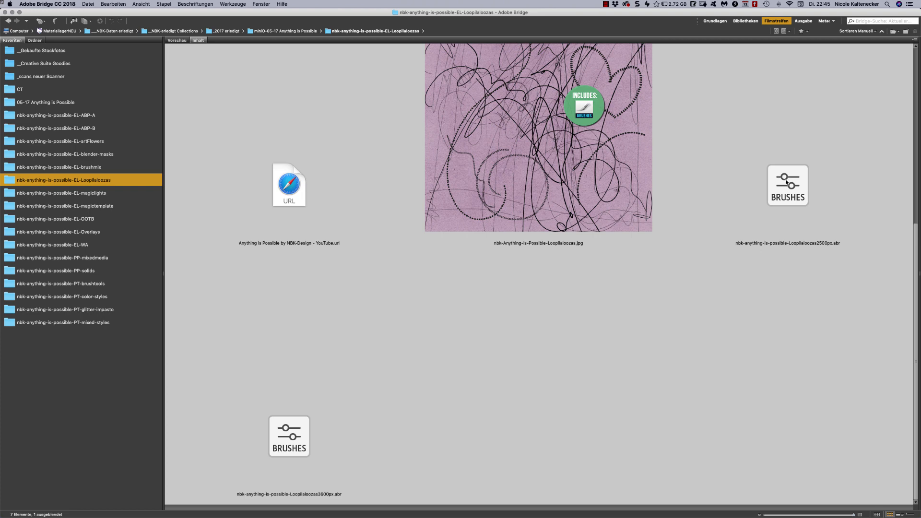
pyautogui.click(298, 435)
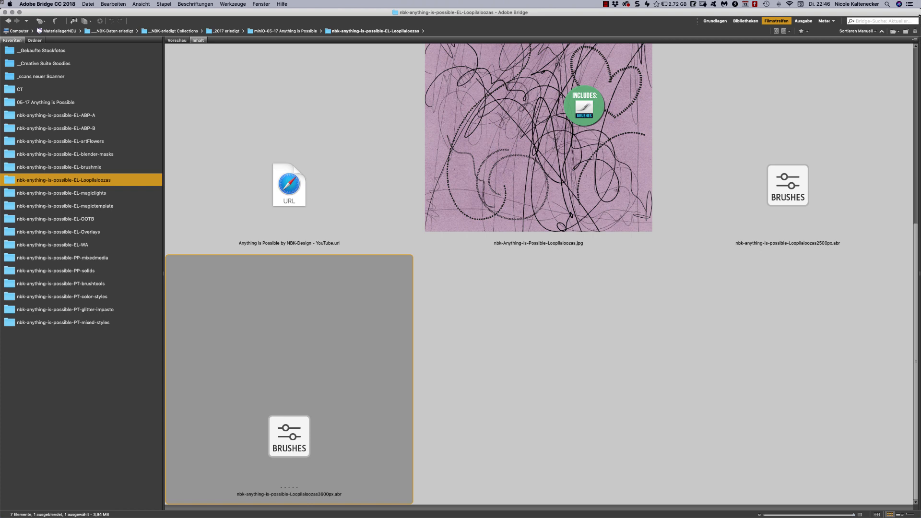
# - Open the Loopilaloozas 2500px subfolder, look through its images down to Loopilaloozas20.png and return to the first ones
pyautogui.press('Home')
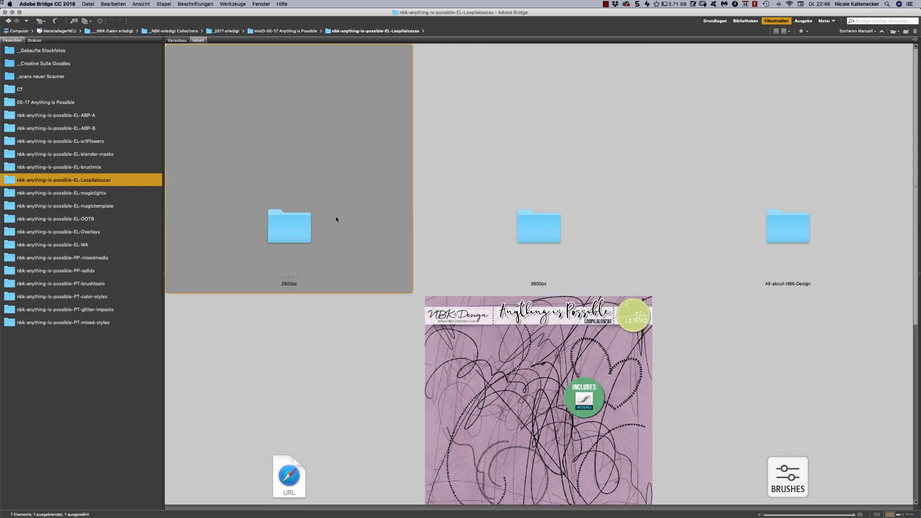
pyautogui.doubleClick(301, 233)
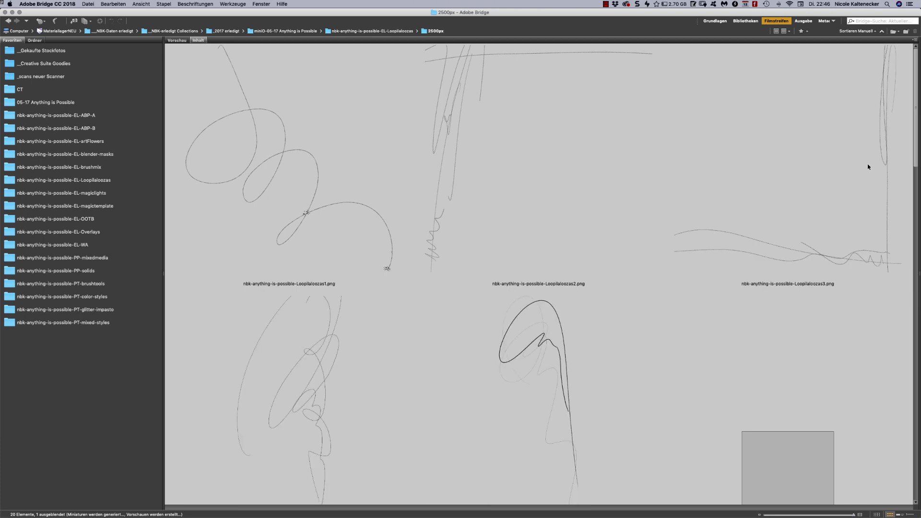
pyautogui.scroll(-2, 911, 100)
pyautogui.scroll(-8, 912, 102)
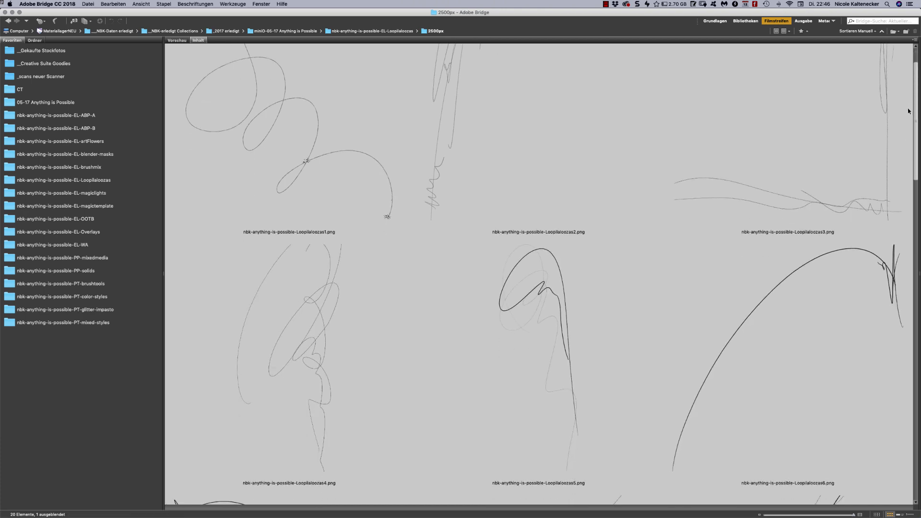
pyautogui.scroll(-15, 863, 176)
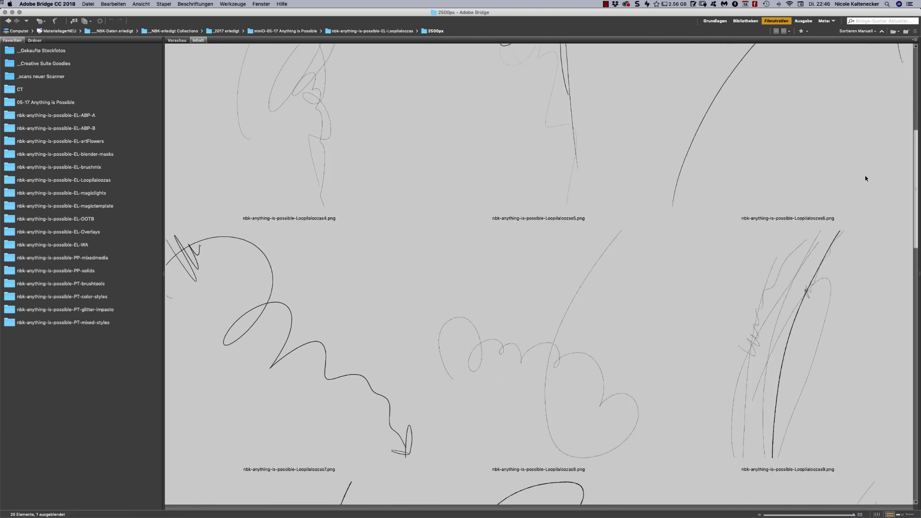
pyautogui.scroll(-15, 827, 236)
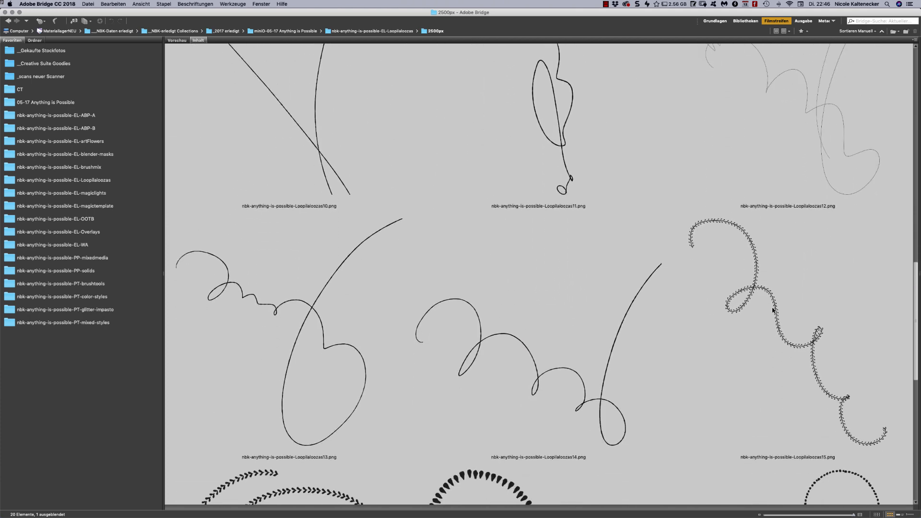
pyautogui.scroll(-8, 773, 310)
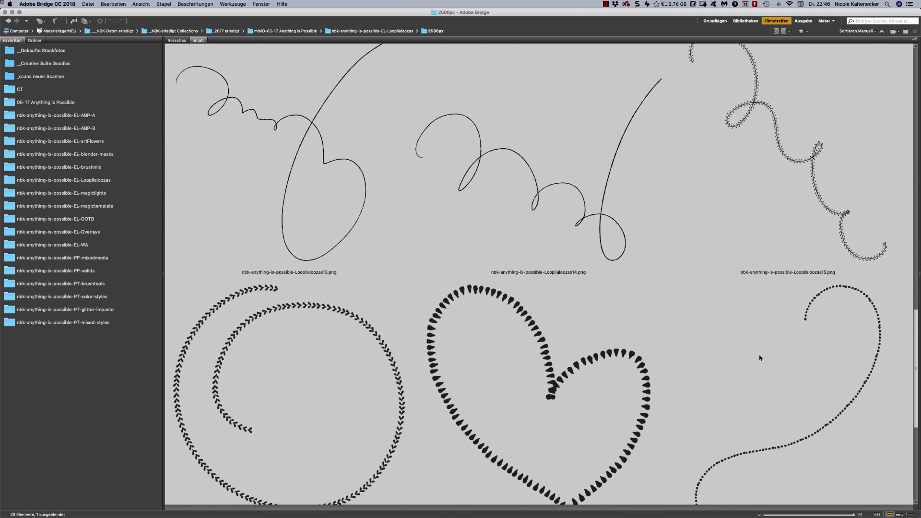
pyautogui.scroll(-8, 760, 358)
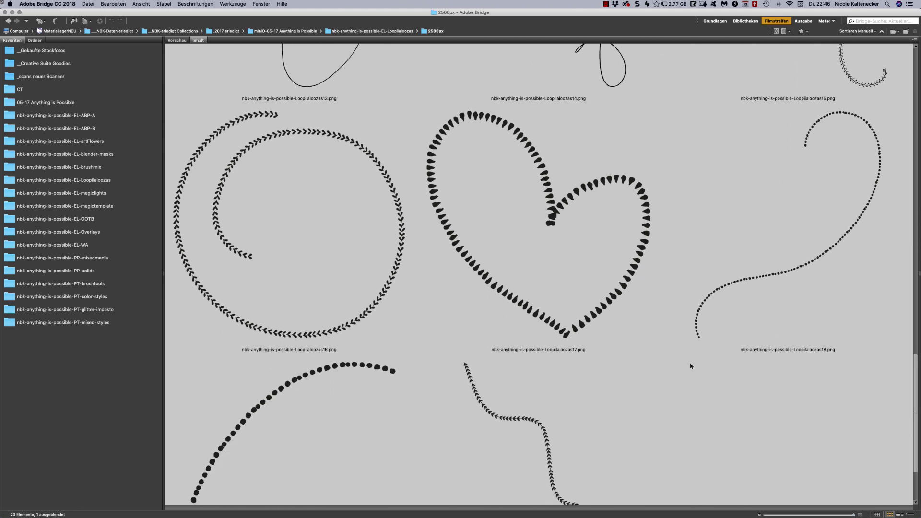
pyautogui.scroll(8, 900, 314)
pyautogui.scroll(-13, 849, 463)
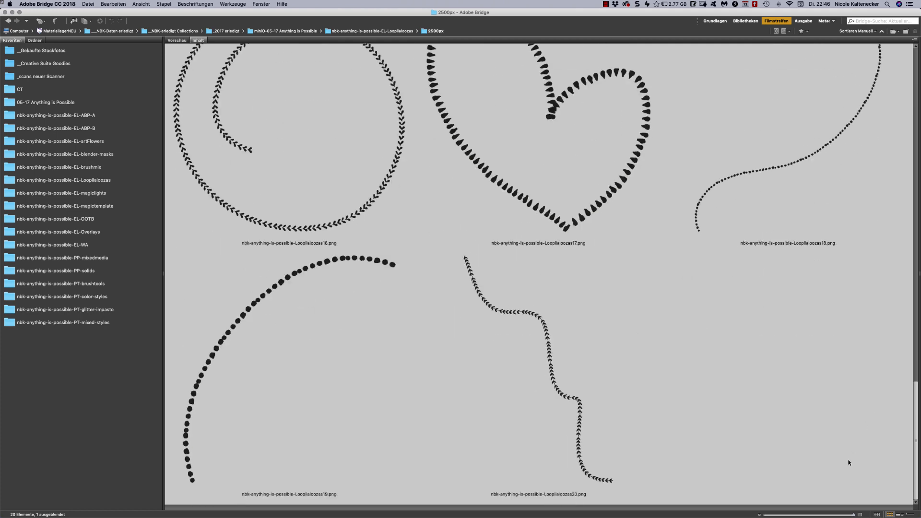
pyautogui.scroll(20, 774, 214)
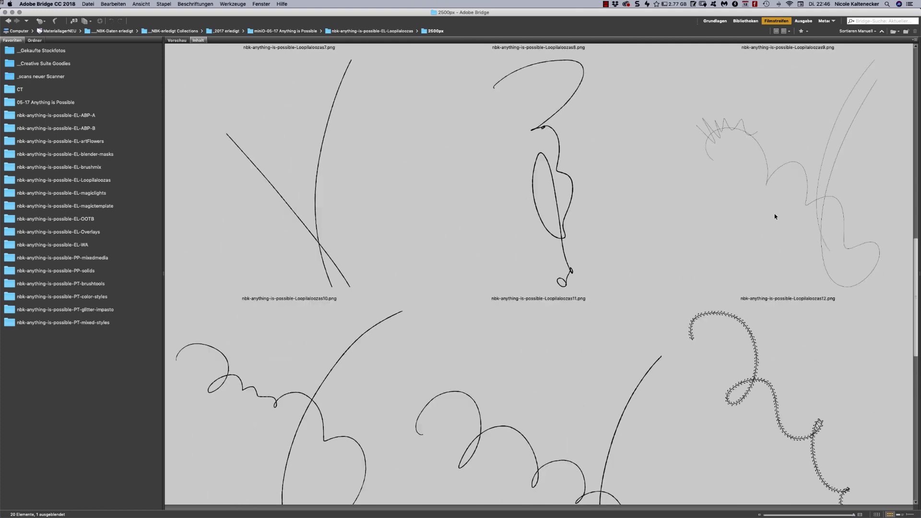
pyautogui.scroll(1, 696, 66)
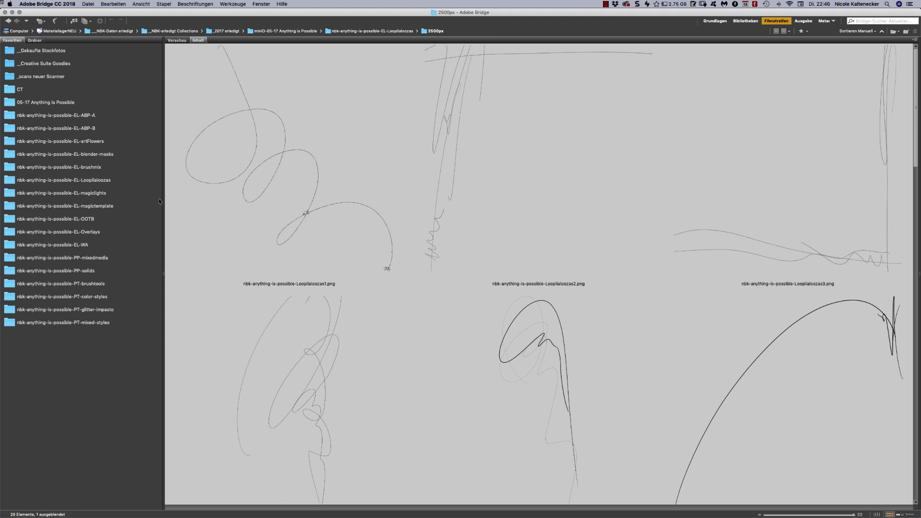
# - Open the nbk-anything-is-possible-EL-magiclights folder and look through its images down to magiclights15.png
pyautogui.click(94, 193)
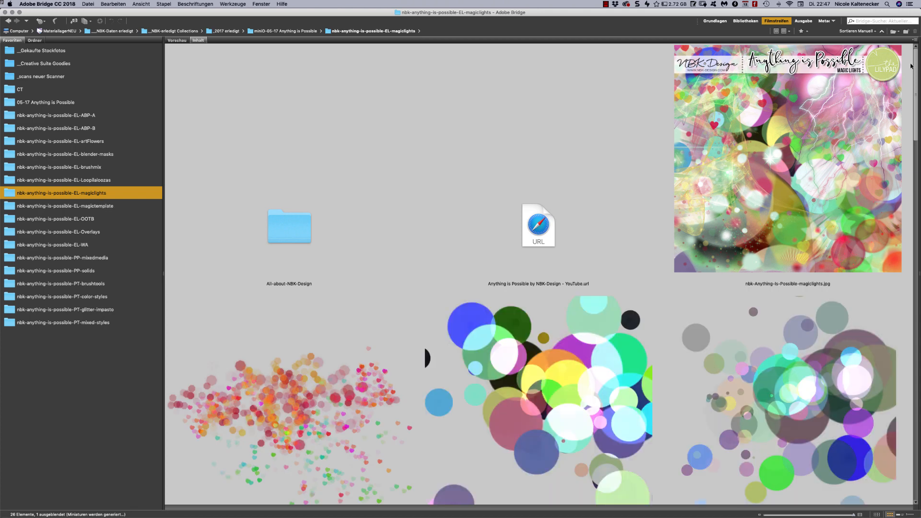
pyautogui.scroll(-3, 910, 81)
pyautogui.scroll(-5, 910, 81)
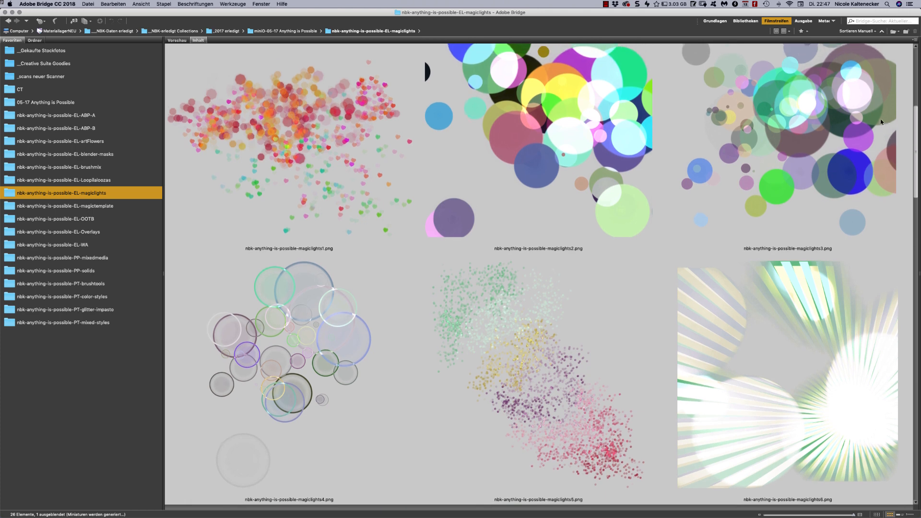
pyautogui.scroll(-3, 858, 152)
pyautogui.scroll(-1, 857, 153)
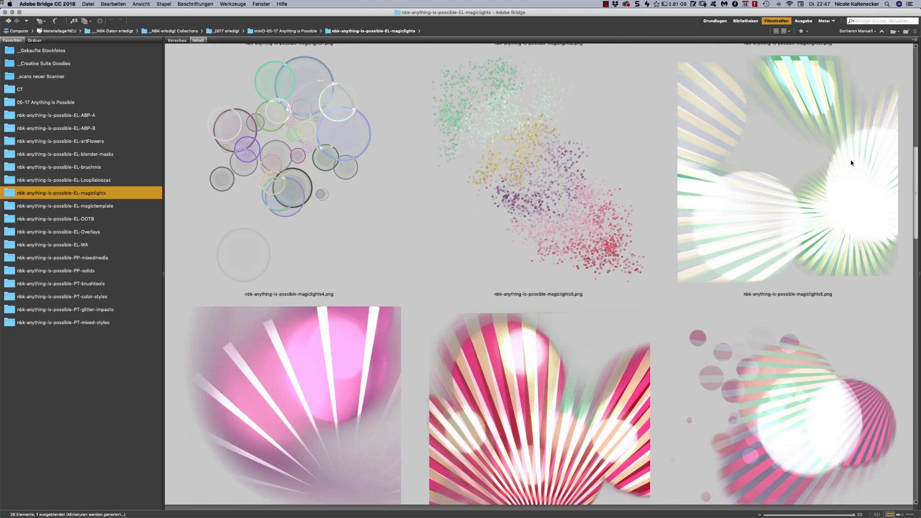
pyautogui.click(894, 165)
pyautogui.scroll(-5, 895, 197)
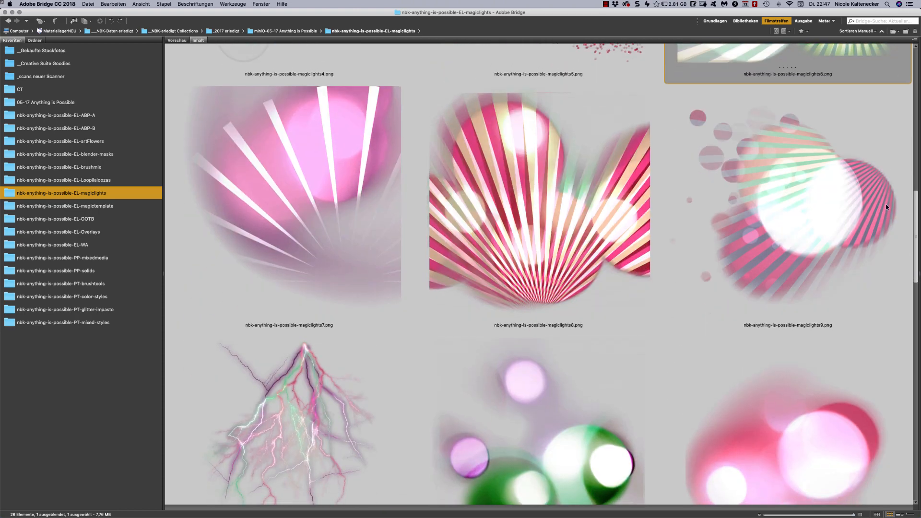
pyautogui.scroll(-4, 886, 206)
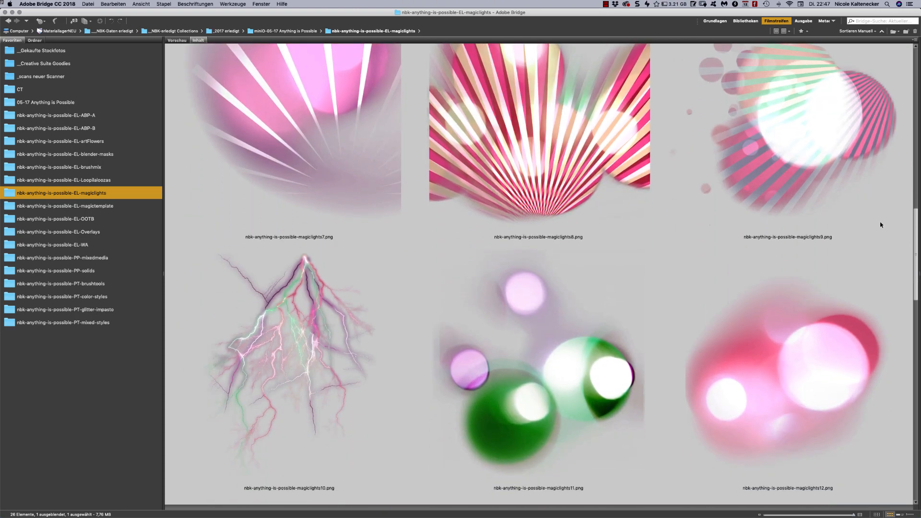
pyautogui.scroll(1, 871, 240)
pyautogui.scroll(-5, 859, 253)
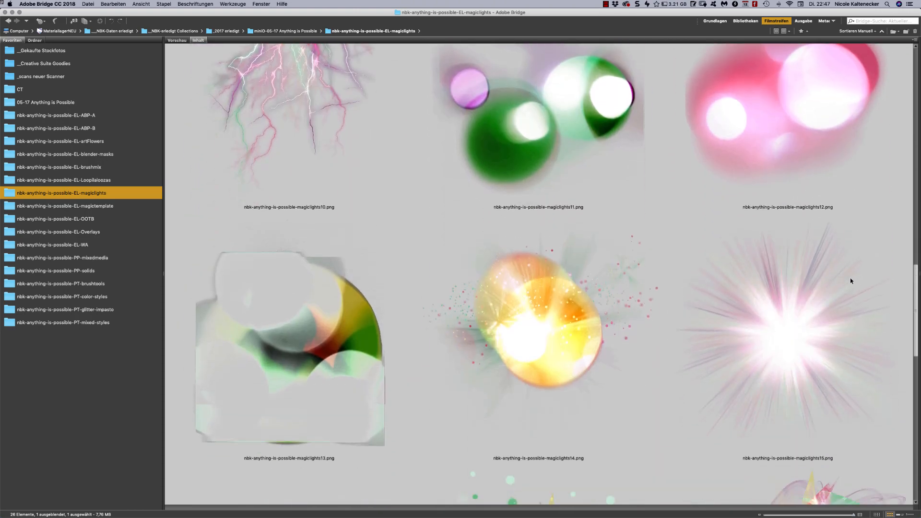
# - Go back to magiclights8.png, view it full screen, and highlight magiclights9.png
pyautogui.scroll(9, 851, 280)
pyautogui.click(564, 197)
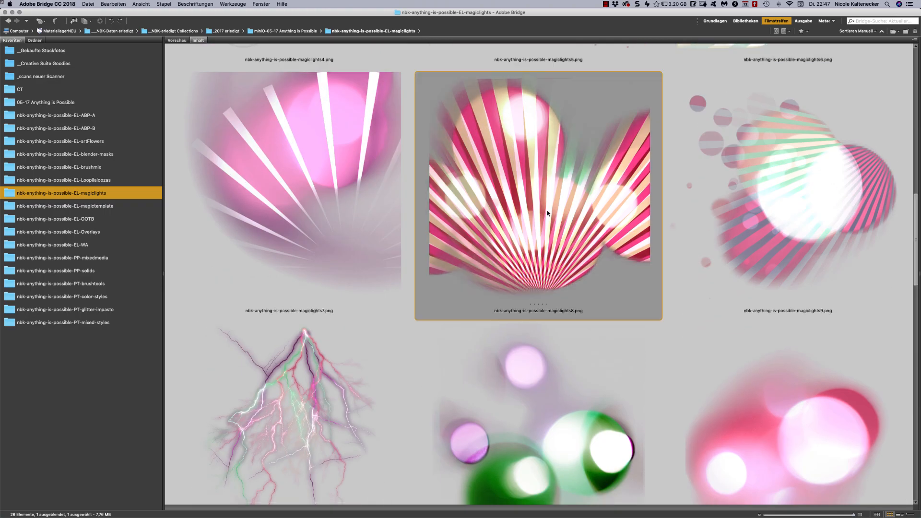
pyautogui.press('space')
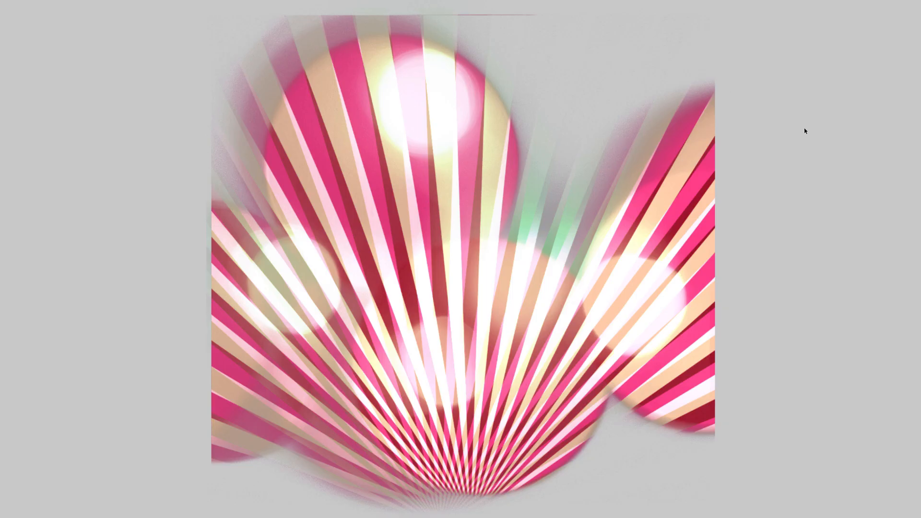
pyautogui.press('space')
pyautogui.click(909, 206)
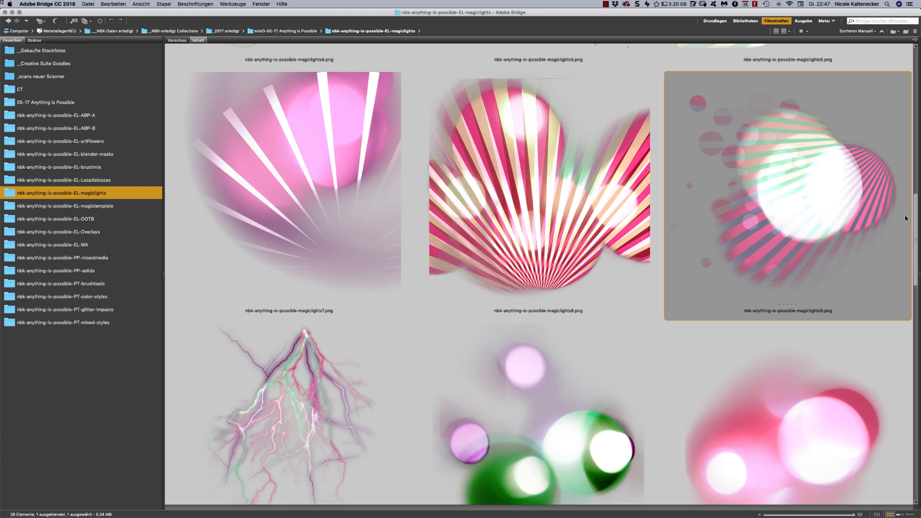
# - Look further through the magiclights images and view the starburst image magiclights15.png full screen
pyautogui.scroll(-7, 897, 244)
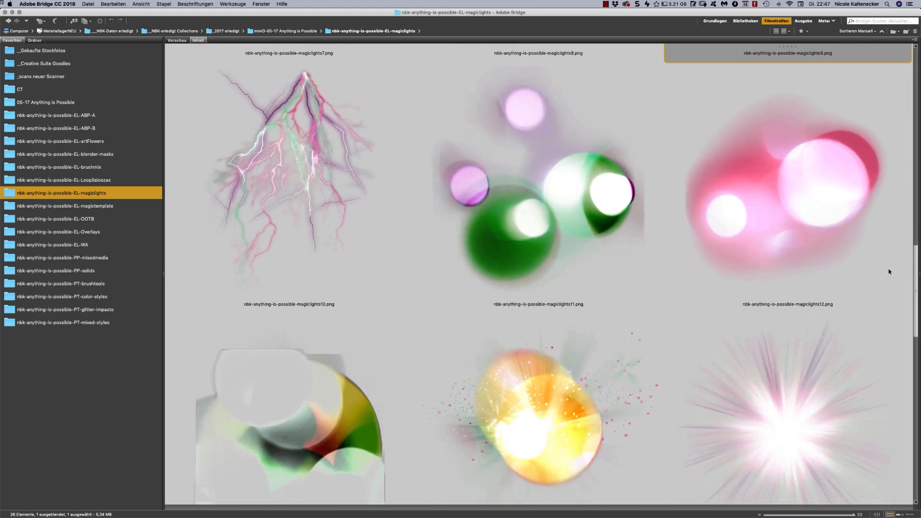
pyautogui.scroll(-7, 888, 271)
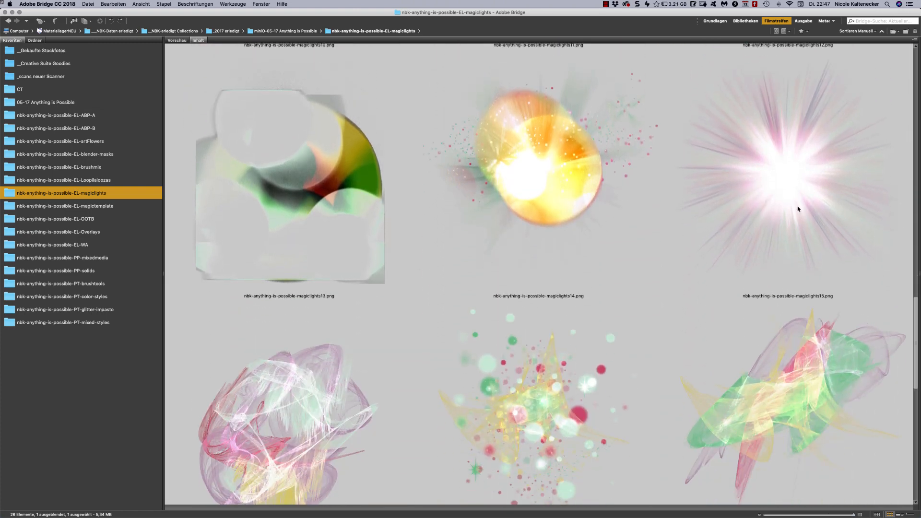
pyautogui.click(789, 173)
pyautogui.press('space')
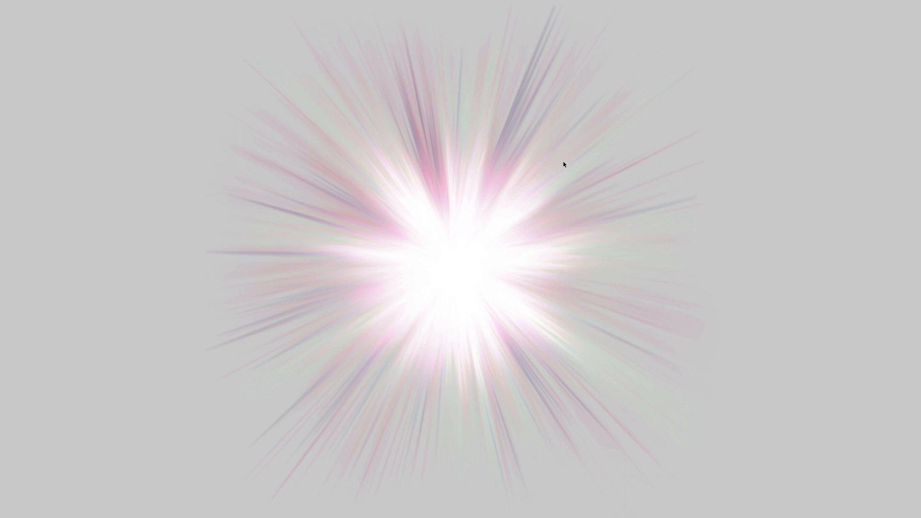
pyautogui.press('space')
pyautogui.click(918, 163)
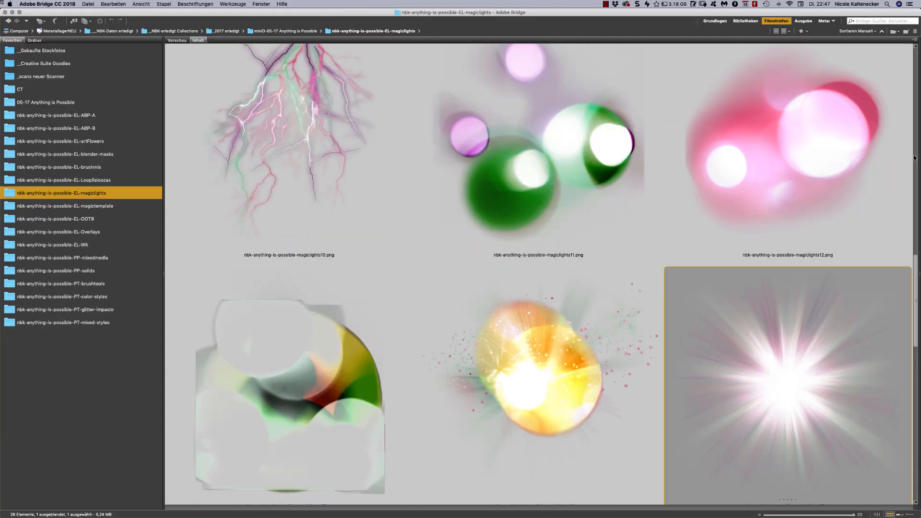
# - Look through the remaining magiclights images down to magiclights23.png and return to the start of the folder
pyautogui.scroll(-15, 808, 349)
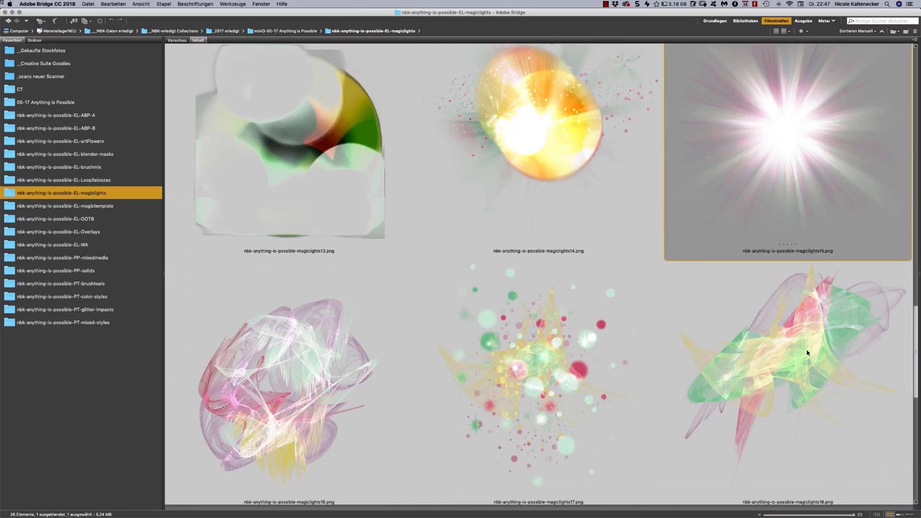
pyautogui.scroll(-5, 800, 377)
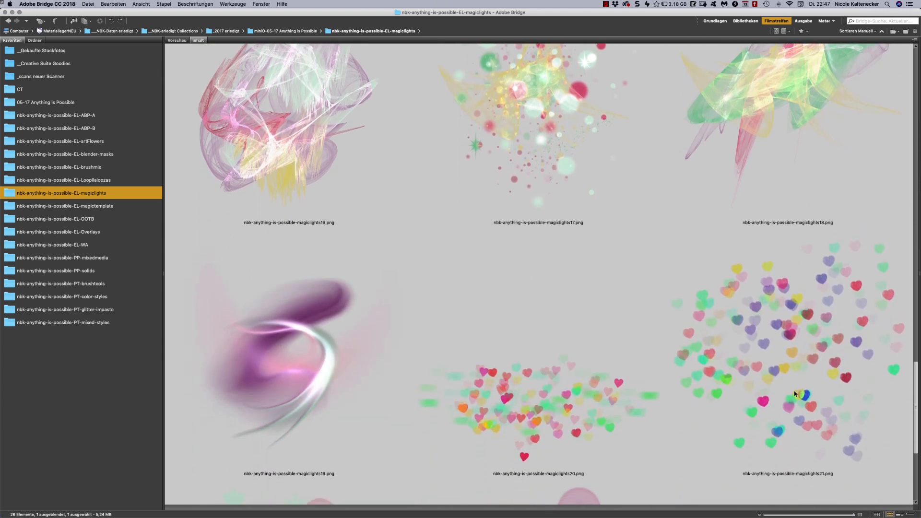
pyautogui.scroll(-1, 788, 424)
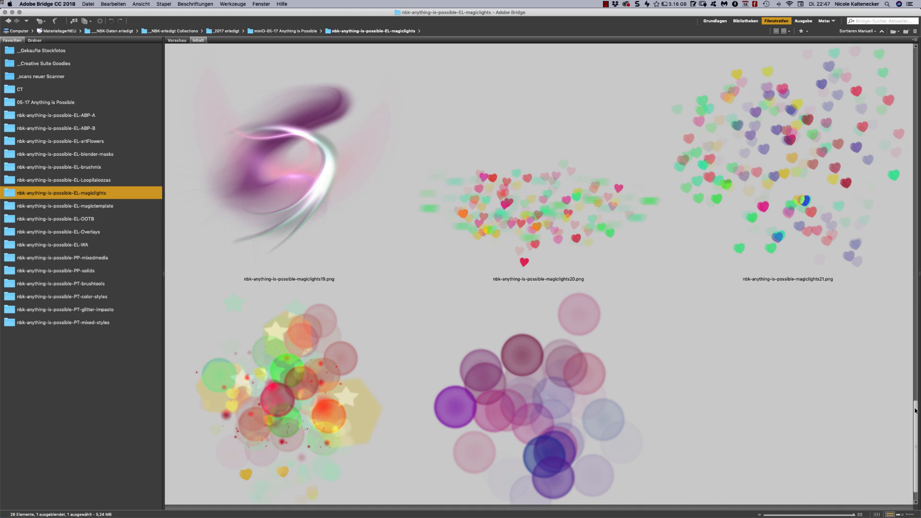
pyautogui.scroll(-1, 904, 440)
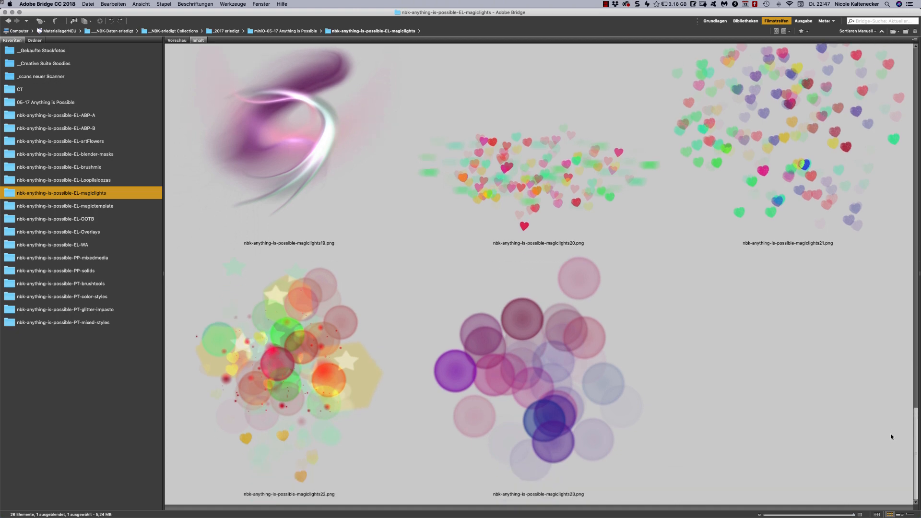
pyautogui.moveTo(915, 429); pyautogui.dragTo(718, 2)
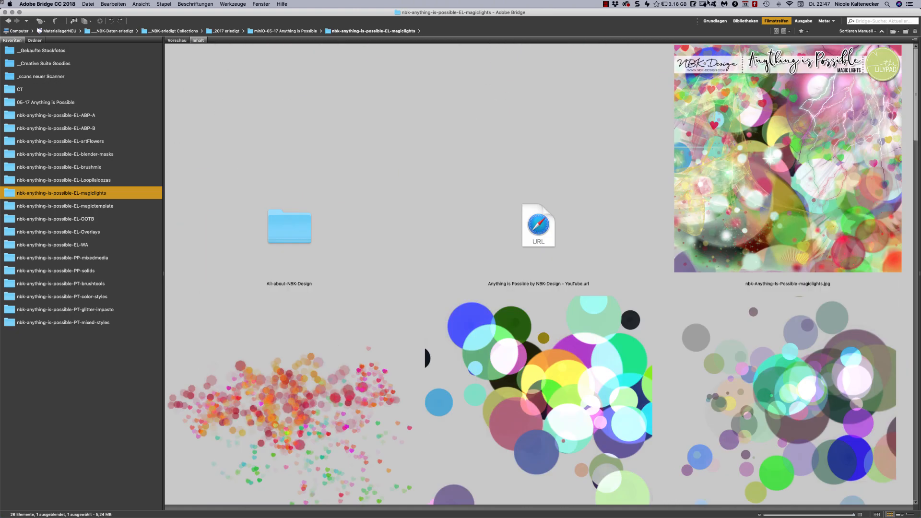
# - Open the nbk-anything-is-possible-EL-magictemplate folder and open magictemplate1.psd in Photoshop, leaving its missing fonts unresolved
pyautogui.click(92, 206)
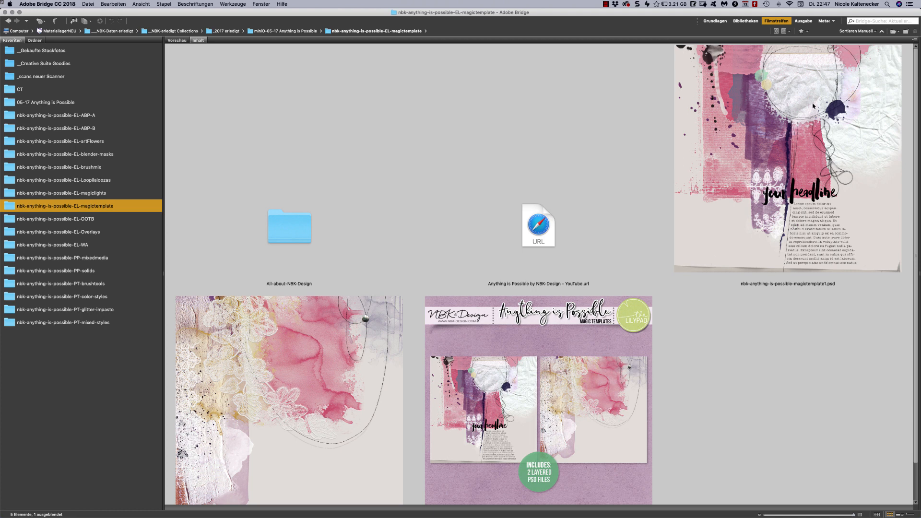
pyautogui.click(774, 141)
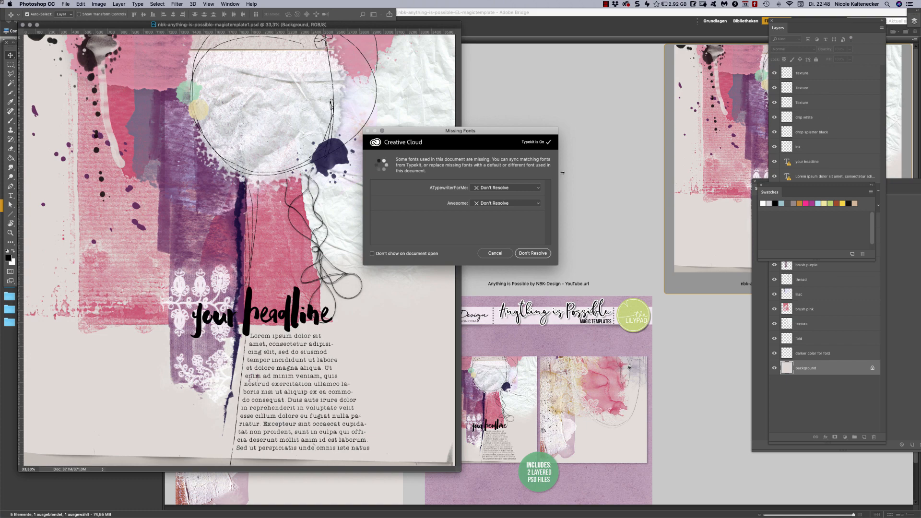
pyautogui.click(541, 254)
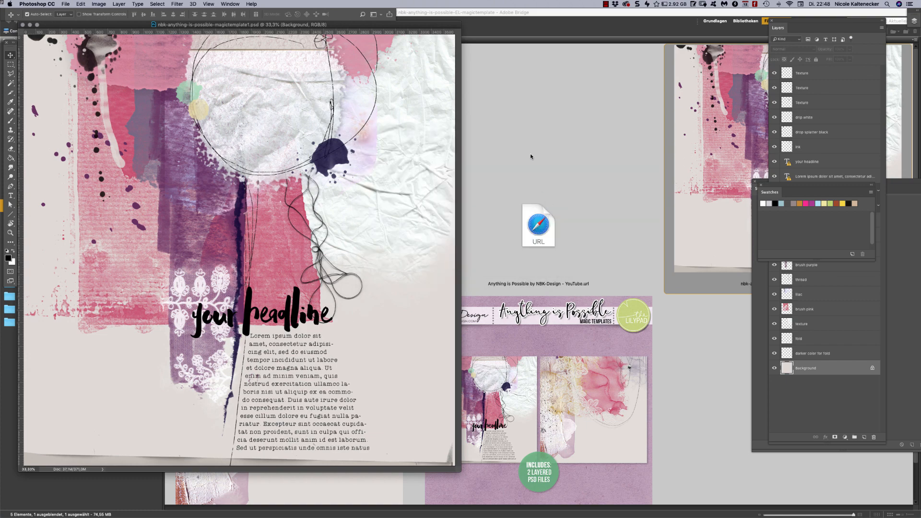
# - Move the template's document window close to the layer list and close the Swatches panel covering its layers
pyautogui.moveTo(433, 26); pyautogui.dragTo(615, 51)
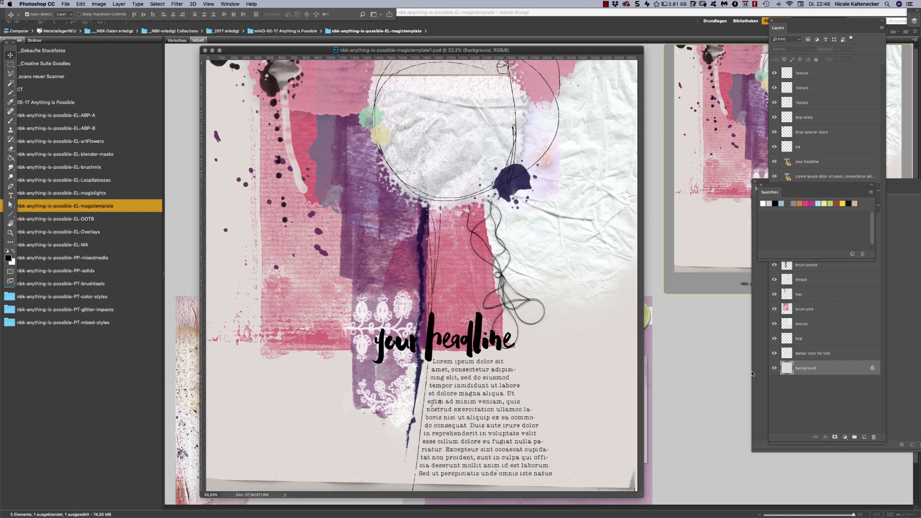
pyautogui.click(761, 185)
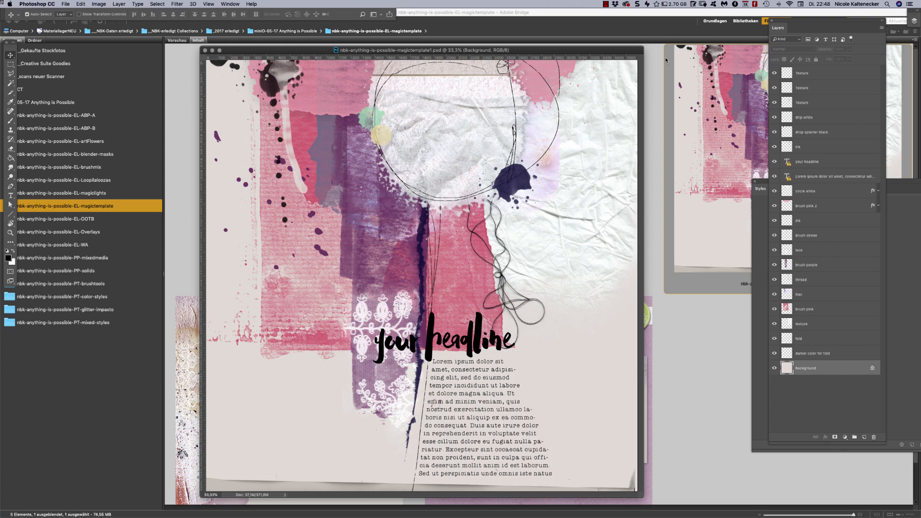
pyautogui.moveTo(614, 55); pyautogui.dragTo(649, 52)
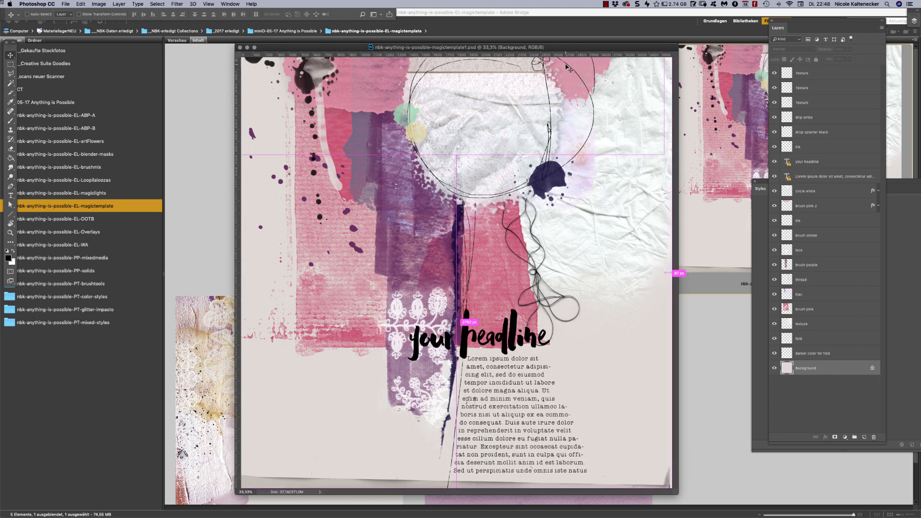
# - Close the magictemplate1.psd document and return to the magictemplate folder in Adobe Bridge
pyautogui.press('super+w')
pyautogui.click(454, 208)
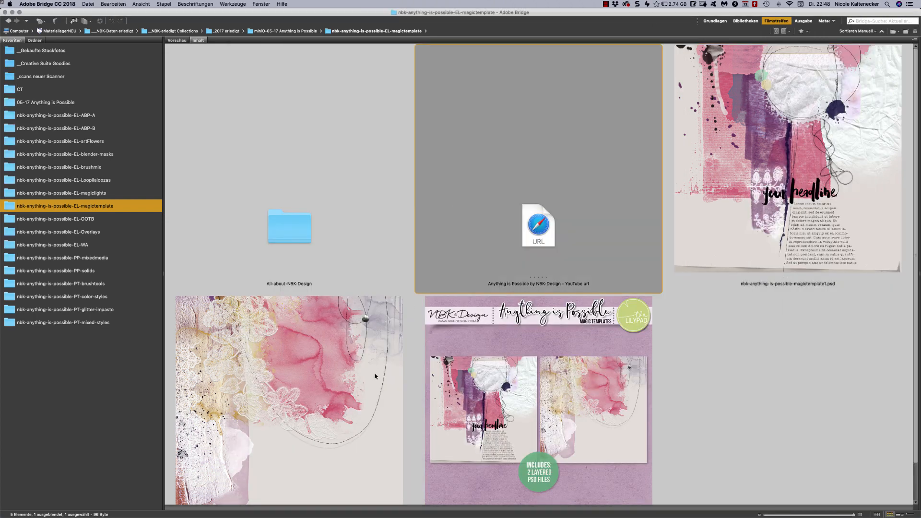
# - View magictemplate2.psd in full-screen preview and return to the folder contents
pyautogui.click(384, 319)
pyautogui.press('space')
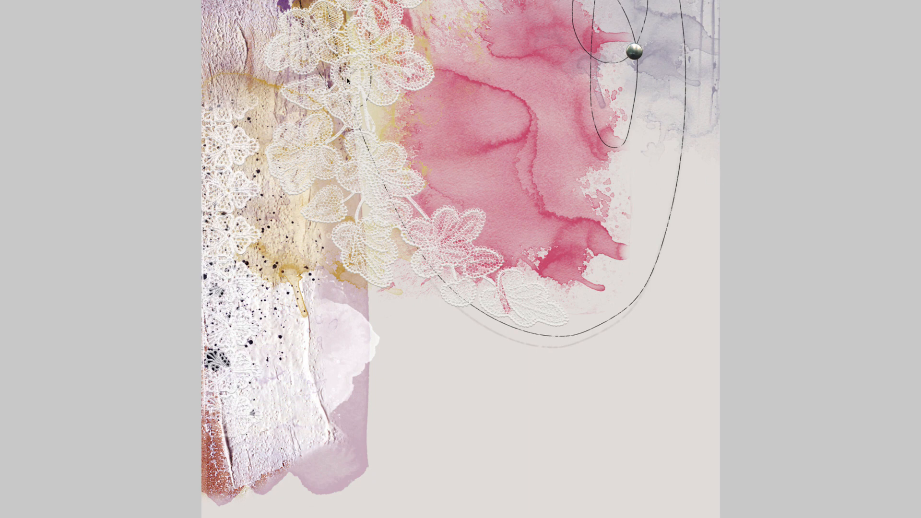
pyautogui.press('space')
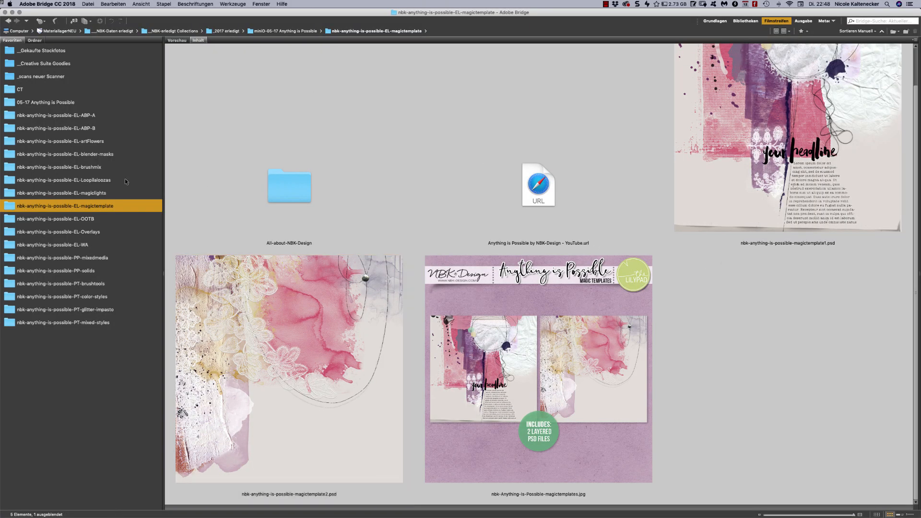
# - Show the nbk-anything-is-possible-EL-OOTB folder and look through its layered frames from OOTB1.psd to OOTB4.psd
pyautogui.click(69, 219)
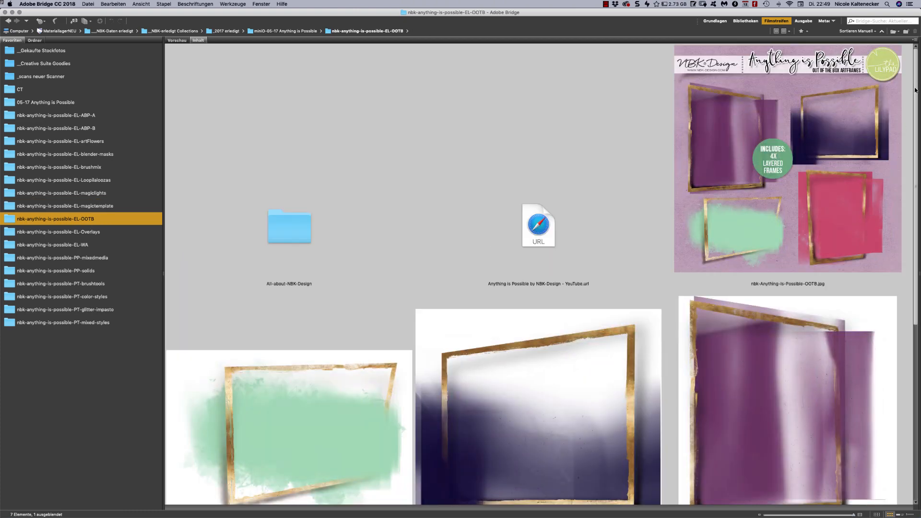
pyautogui.moveTo(914, 93); pyautogui.dragTo(879, 166)
pyautogui.scroll(-5, 880, 167)
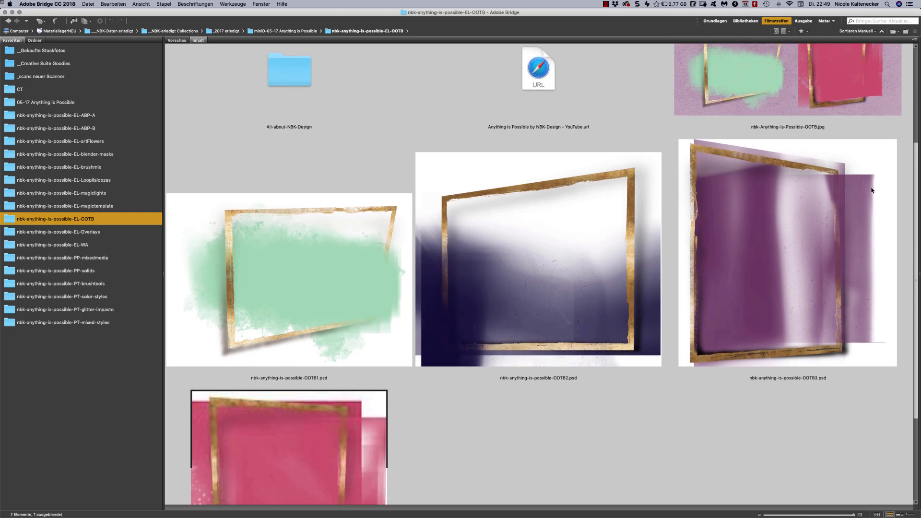
pyautogui.scroll(1, 850, 225)
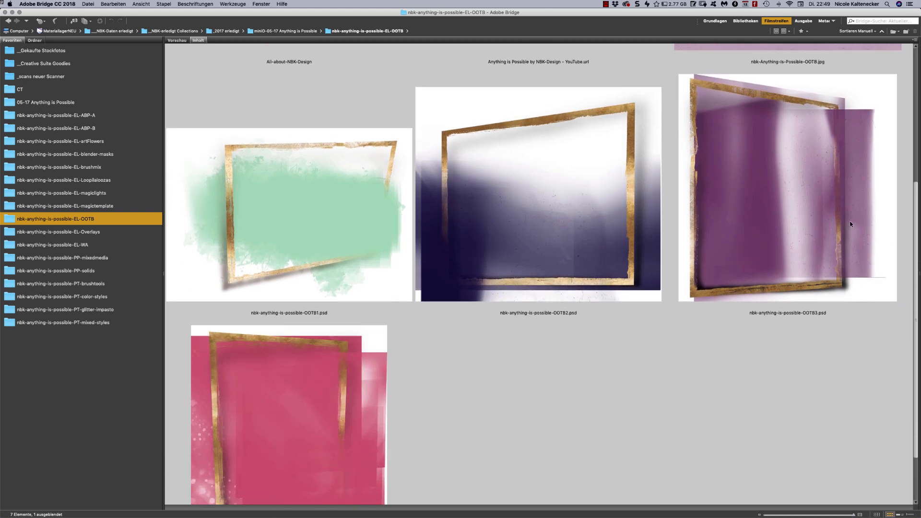
pyautogui.scroll(-3, 850, 223)
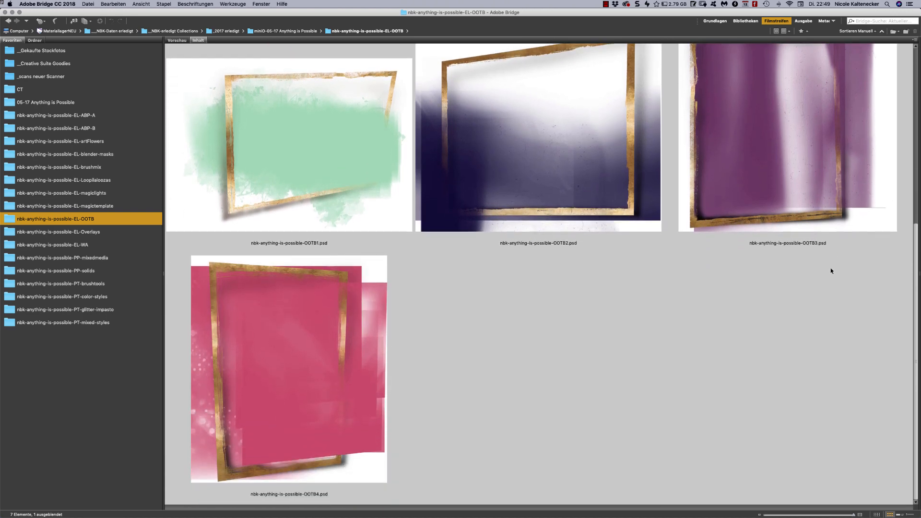
pyautogui.scroll(5, 823, 241)
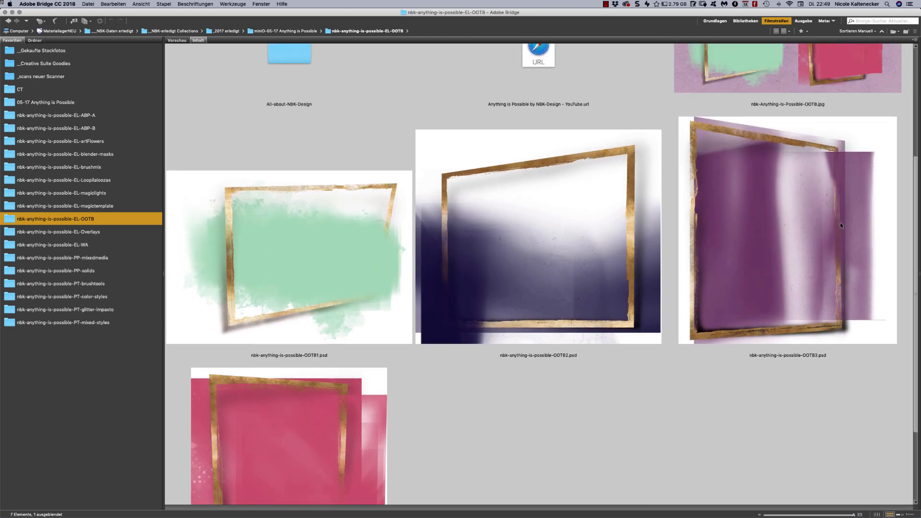
# - Open nbk-anything-is-possible-OOTB3.psd in Photoshop, move its document window clear of the tools and enlarge it
pyautogui.click(861, 221)
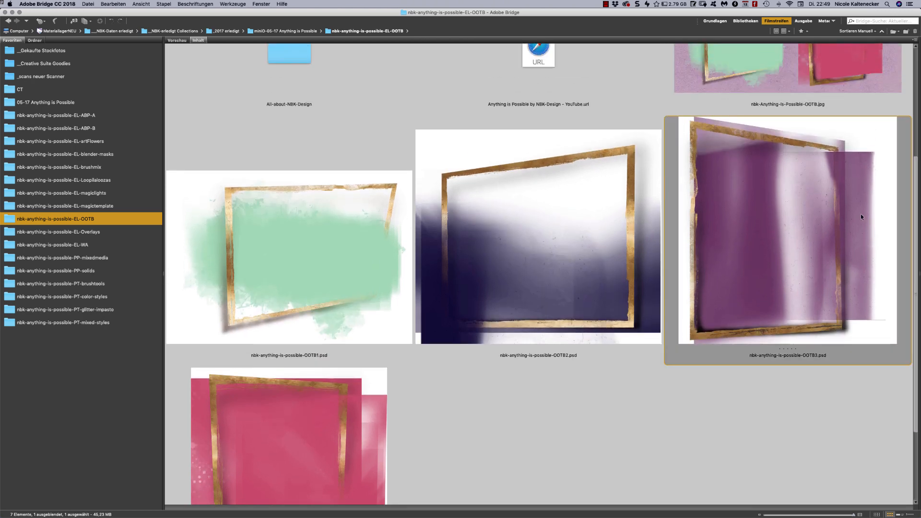
pyautogui.doubleClick(861, 214)
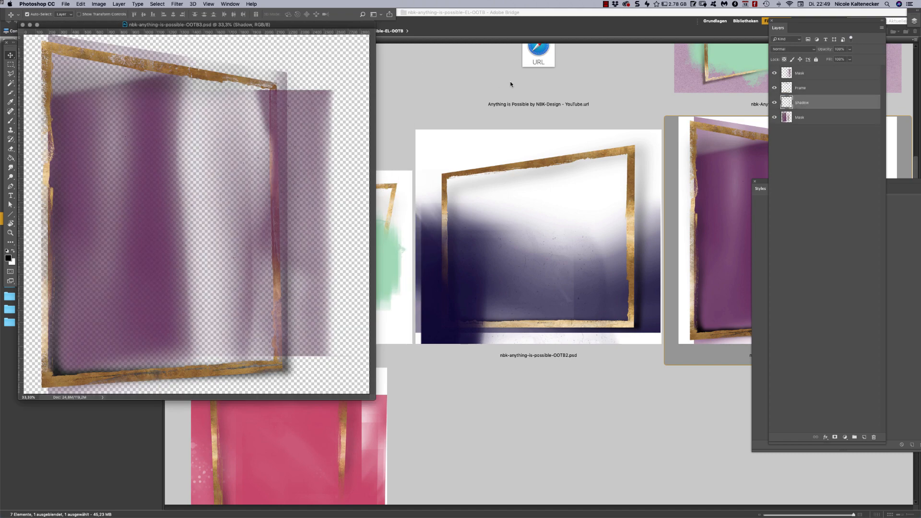
pyautogui.moveTo(350, 26); pyautogui.dragTo(545, 66)
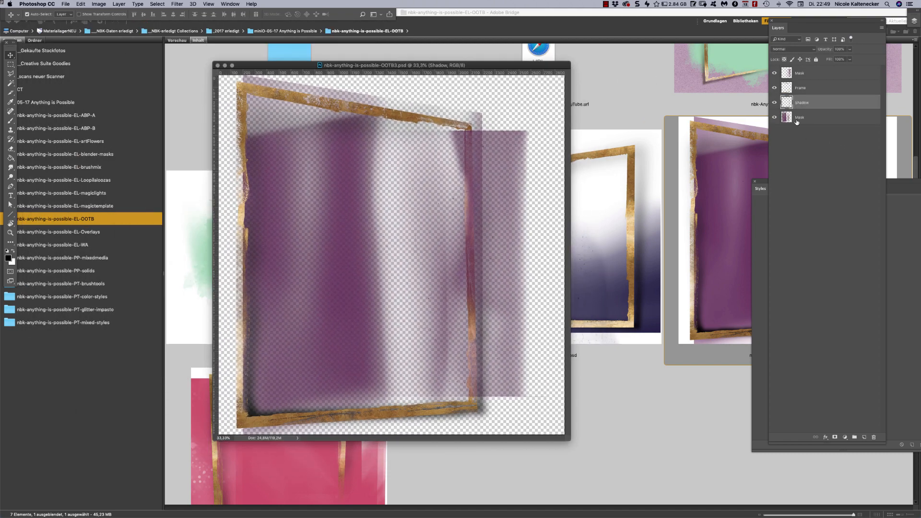
pyautogui.moveTo(570, 440); pyautogui.dragTo(657, 510)
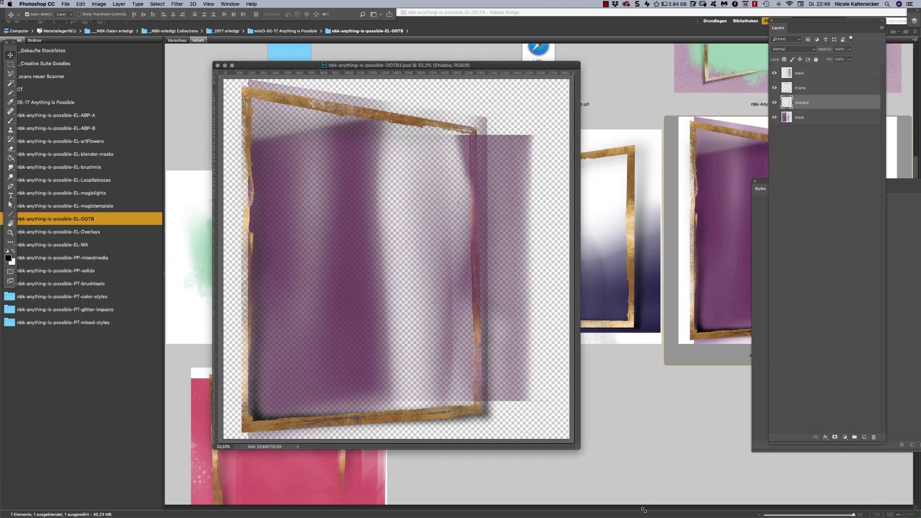
# - Switch to Adobe Bridge, browse to the _OOmpf Bilder folder in __Gekaufte Stockfotos and open the insect photo 004.jpg in Photoshop
pyautogui.click(84, 112)
pyautogui.click(86, 76)
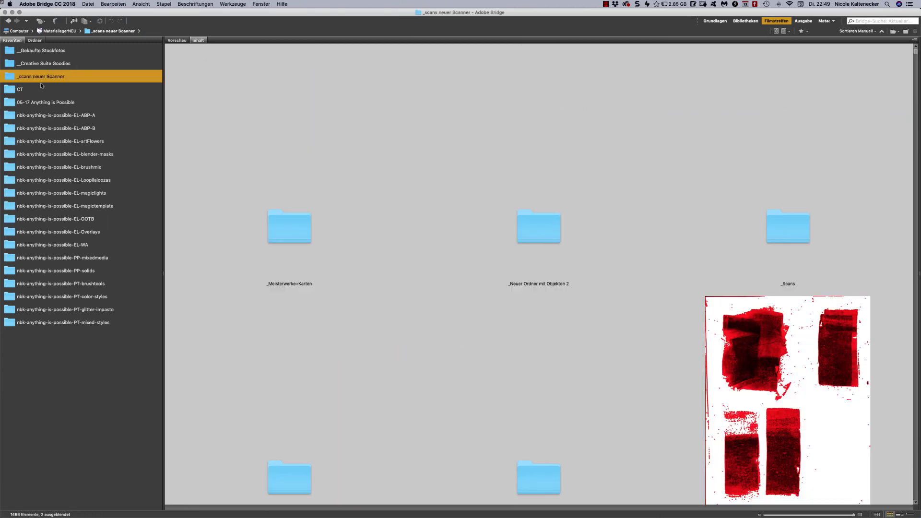
pyautogui.click(49, 51)
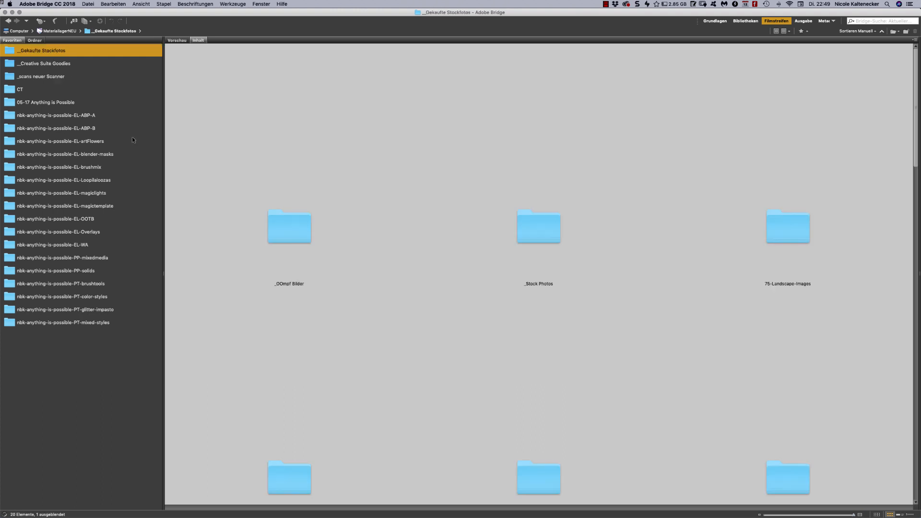
pyautogui.doubleClick(290, 232)
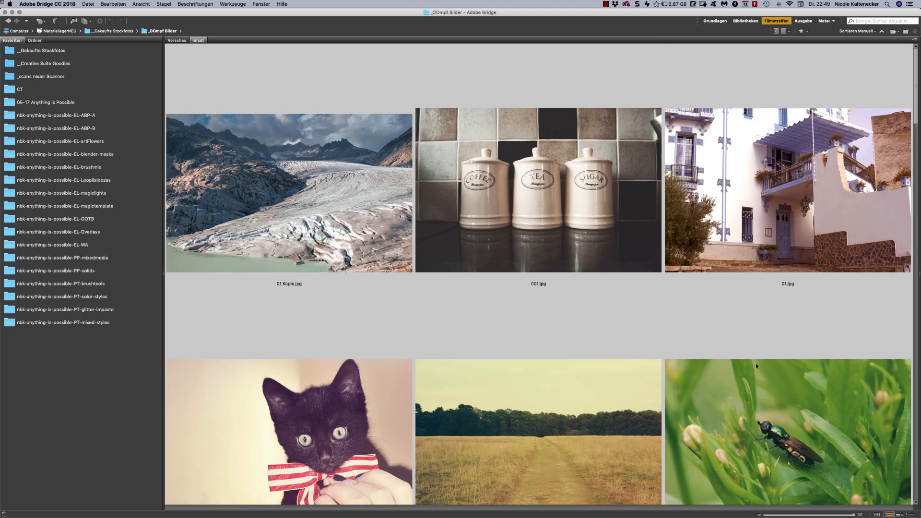
pyautogui.doubleClick(741, 427)
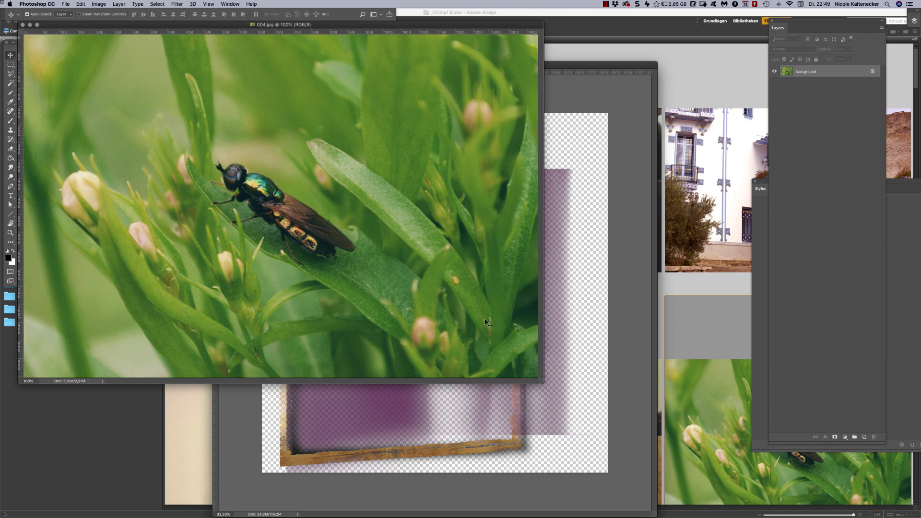
# - Copy the insect photo into the OOTB3.psd document, then enlarge and position it to cover the whole canvas
pyautogui.moveTo(485, 320); pyautogui.dragTo(581, 390)
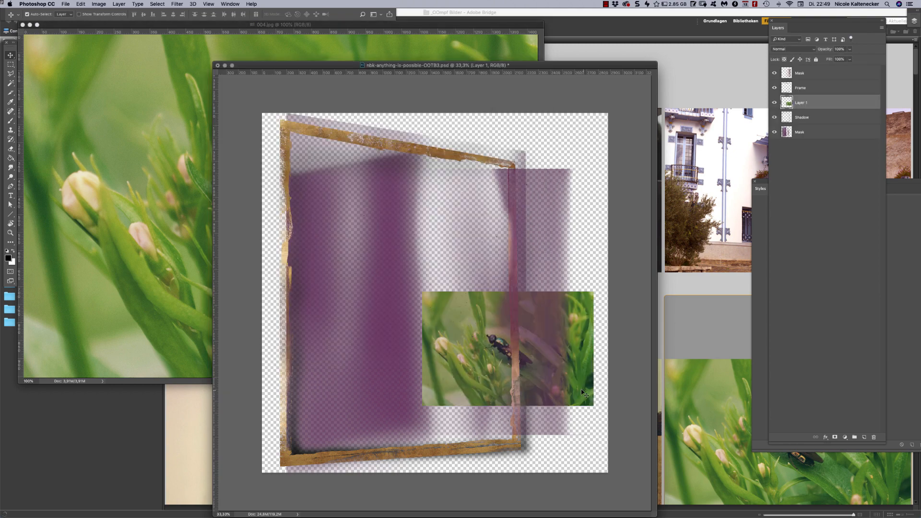
pyautogui.press('super+t')
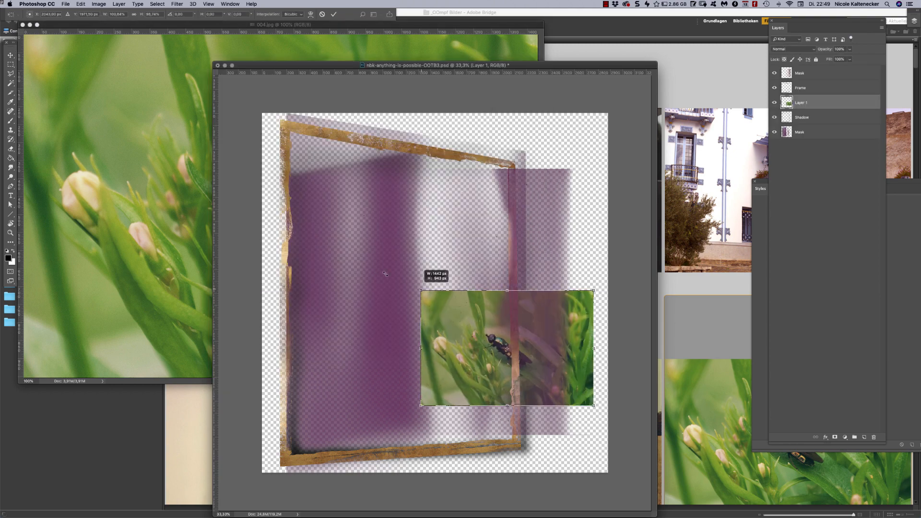
pyautogui.moveTo(385, 273); pyautogui.dragTo(348, 247)
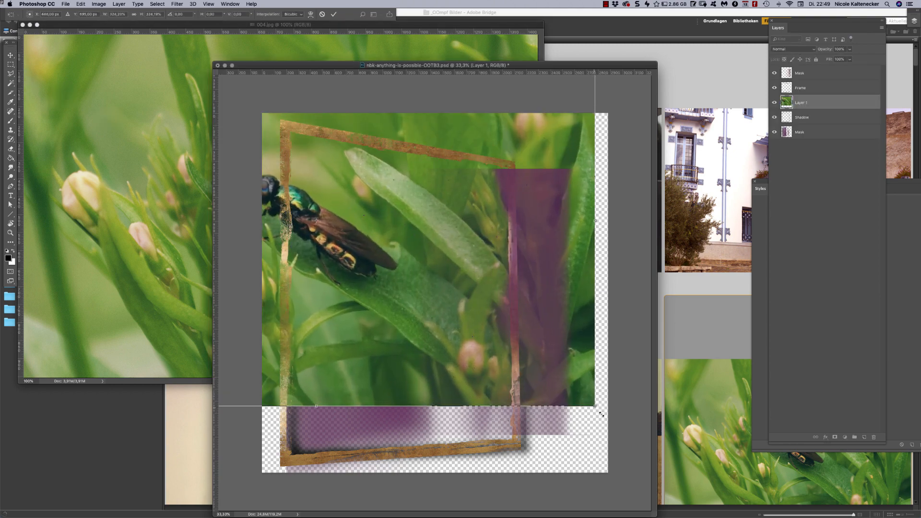
pyautogui.moveTo(594, 420); pyautogui.dragTo(712, 487)
pyautogui.moveTo(579, 299); pyautogui.dragTo(647, 327)
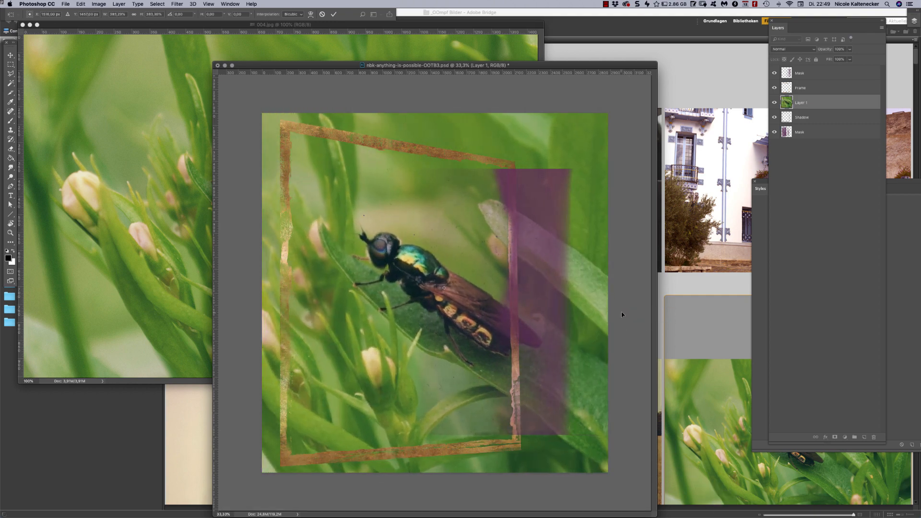
pyautogui.press('Return')
# - Clip the insect photo to the lower Mask layer beneath Shadow, and clip a duplicate of it to the upper Mask layer
pyautogui.moveTo(813, 104); pyautogui.dragTo(815, 123)
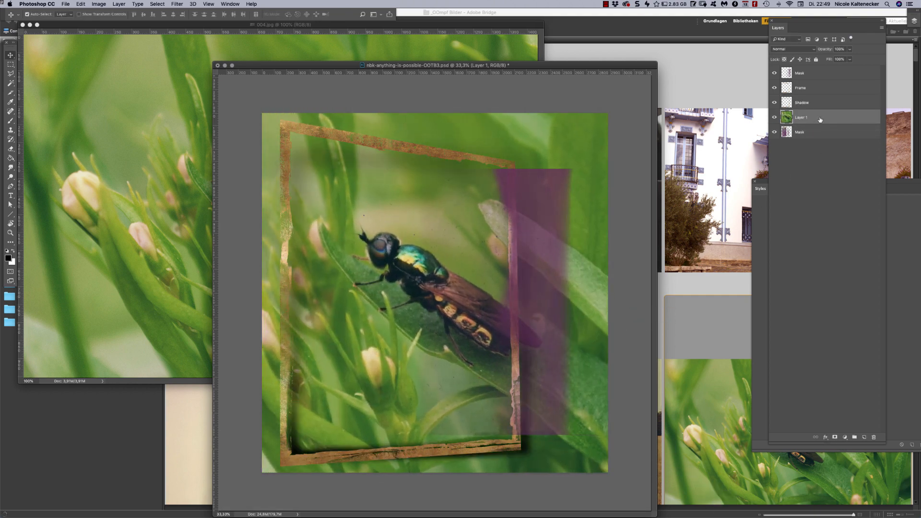
pyautogui.press('alt+super+g')
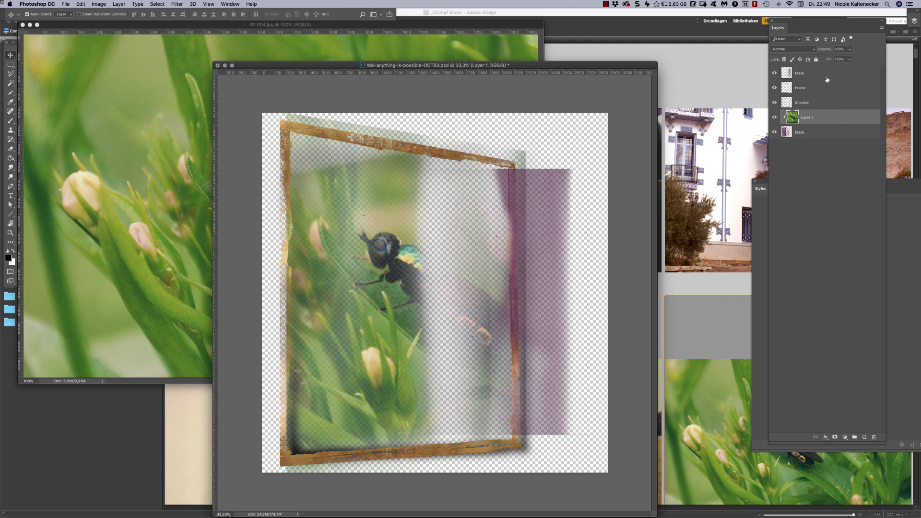
pyautogui.moveTo(823, 118); pyautogui.dragTo(835, 77)
pyautogui.moveTo(834, 70); pyautogui.dragTo(835, 72)
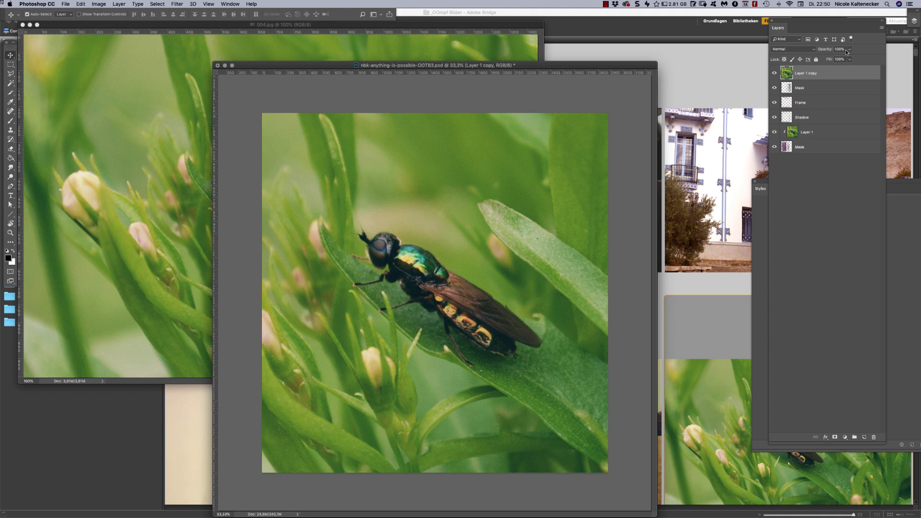
pyautogui.press('super')
pyautogui.press('super+alt+j')
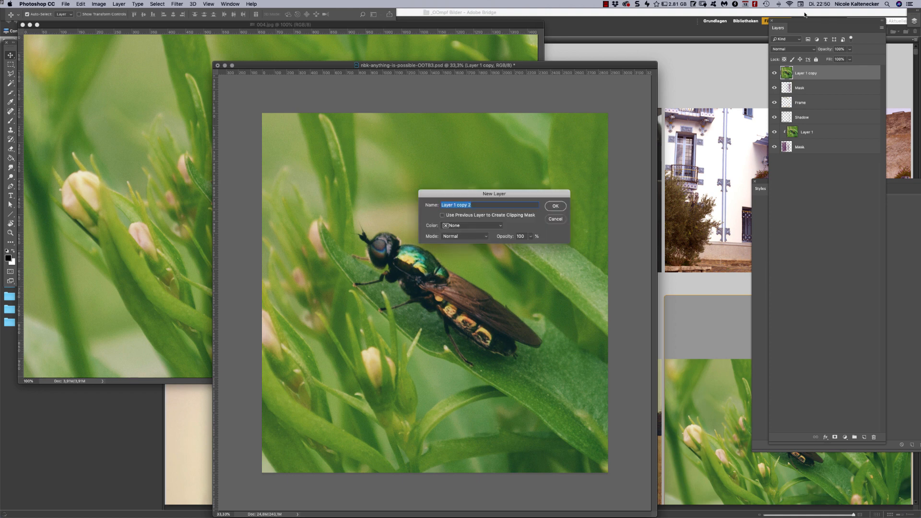
pyautogui.press('Escape')
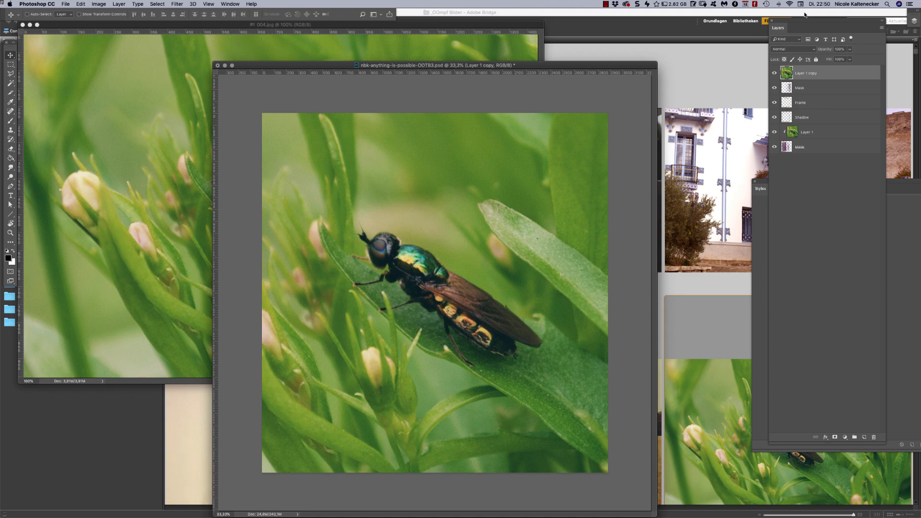
pyautogui.press('super+alt+g')
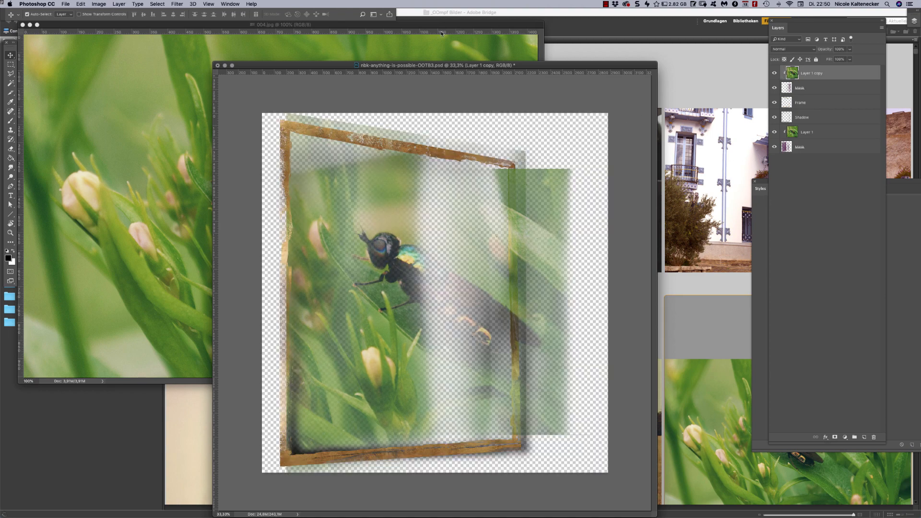
# - Close the 004.jpg document and move the OOTB3.psd window towards the layer list
pyautogui.click(456, 45)
pyautogui.press('super+w')
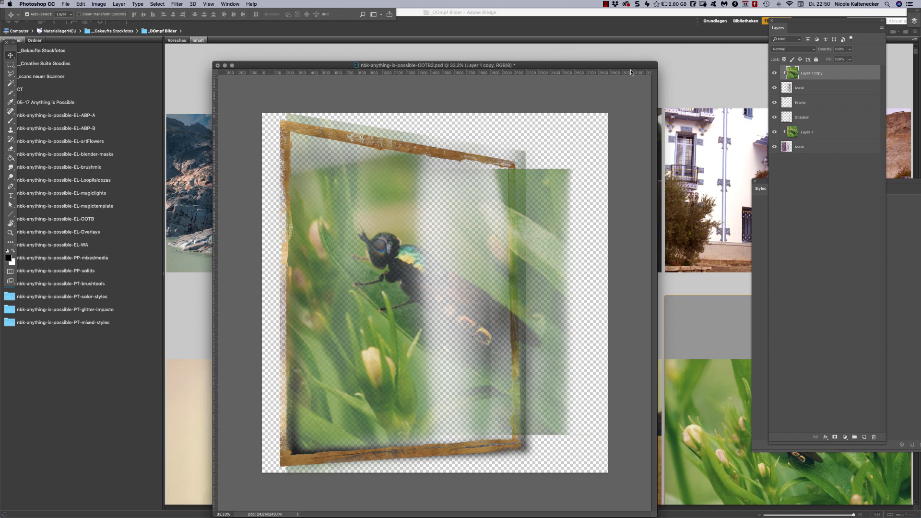
pyautogui.moveTo(650, 65); pyautogui.dragTo(781, 50)
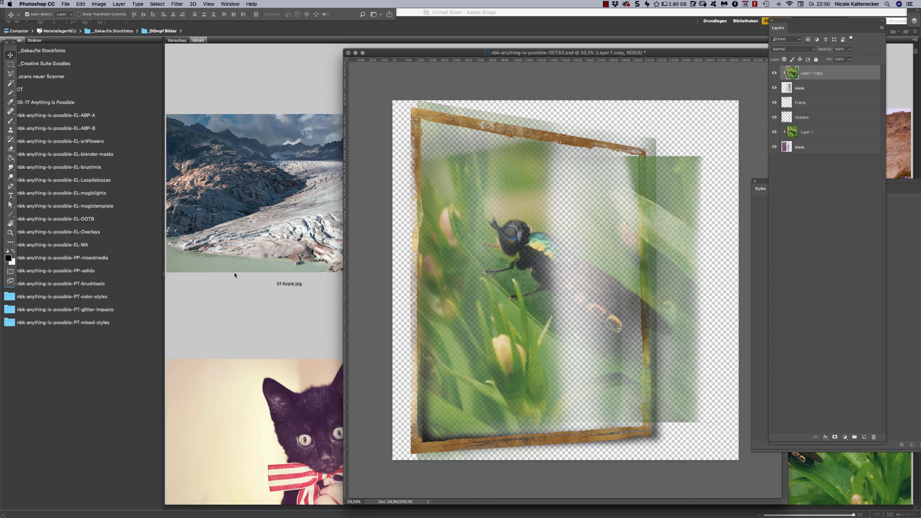
# - Return to the nbk-anything-is-possible-EL-OOTB folder in Adobe Bridge and look over its remaining frames
pyautogui.click(215, 304)
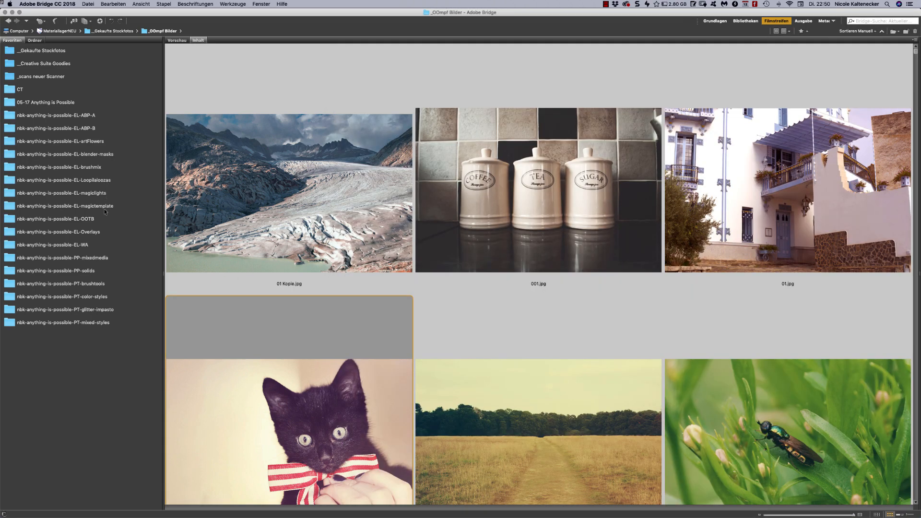
pyautogui.click(86, 219)
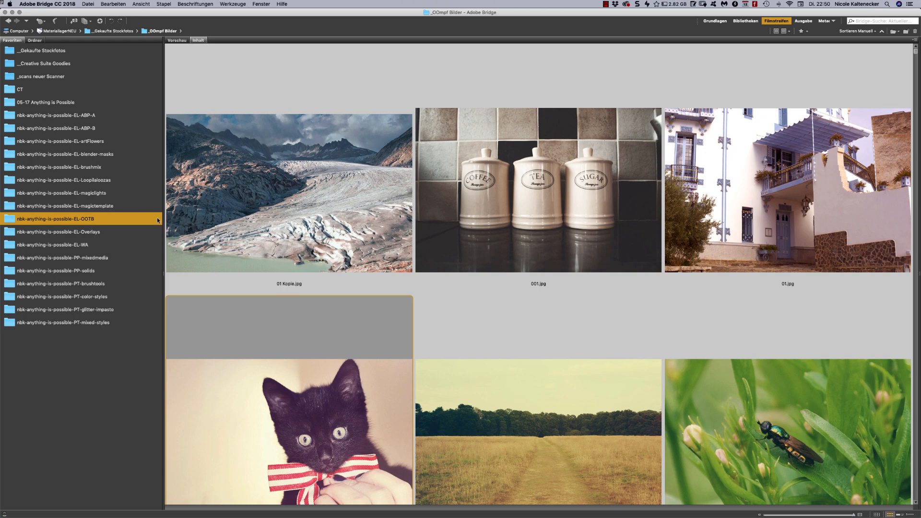
pyautogui.scroll(-6, 868, 178)
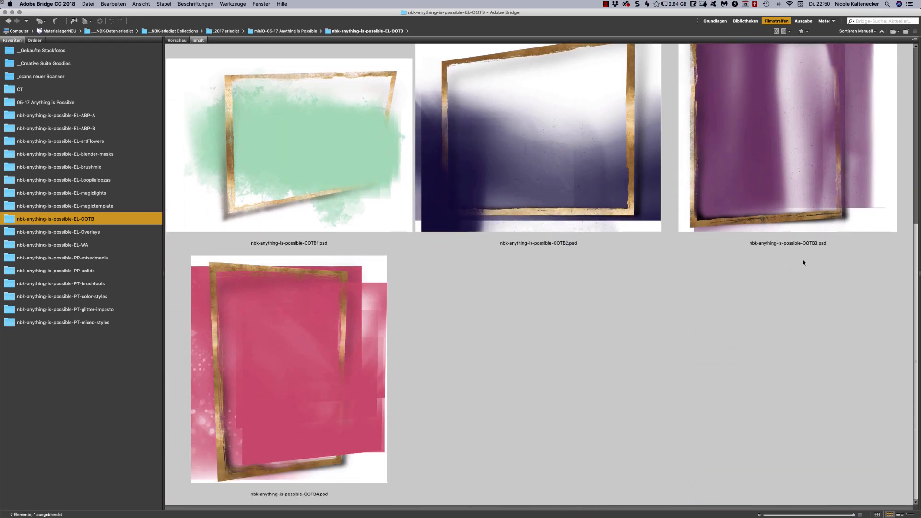
pyautogui.scroll(2, 805, 225)
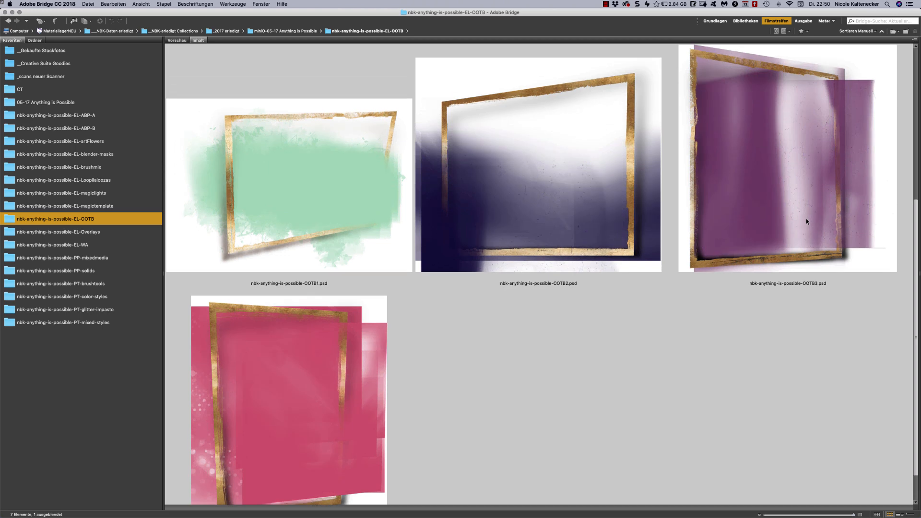
pyautogui.scroll(-2, 806, 221)
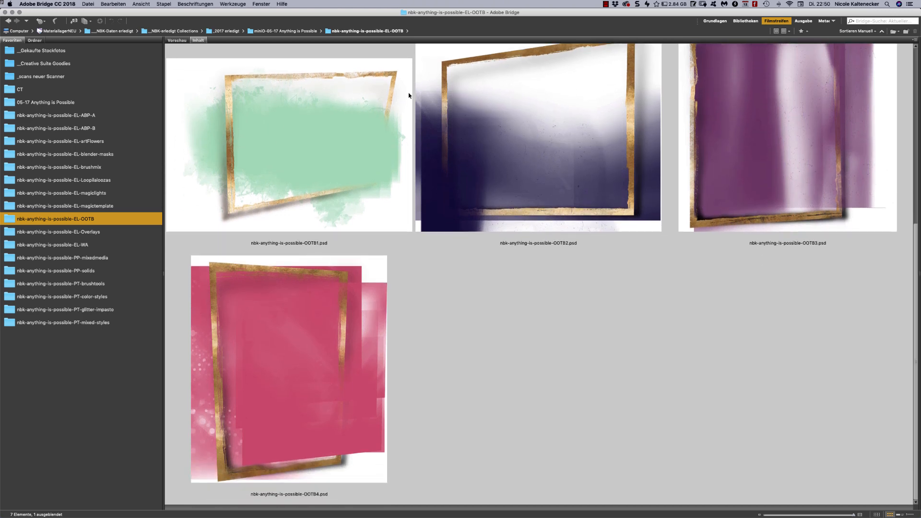
# - Show the nbk-anything-is-possible-EL-Overlays folder and look through its vintage script overlay images
pyautogui.click(100, 233)
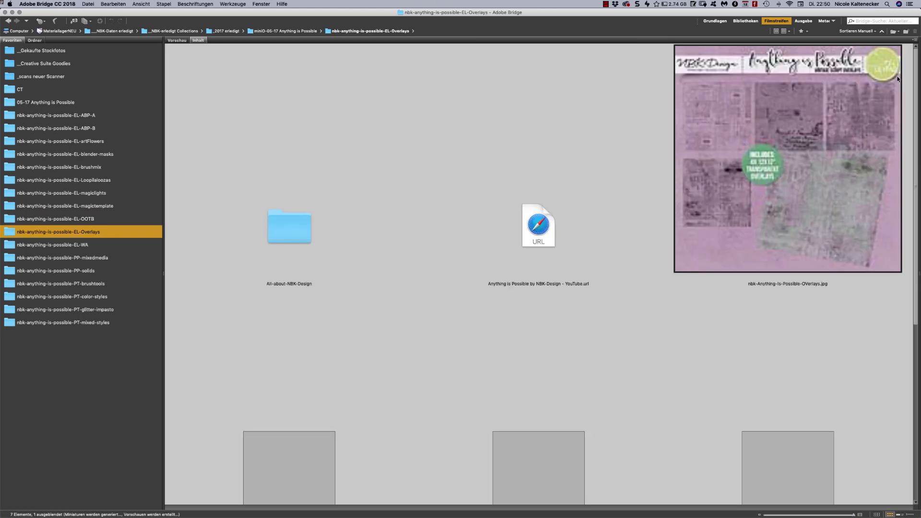
pyautogui.scroll(-5, 897, 128)
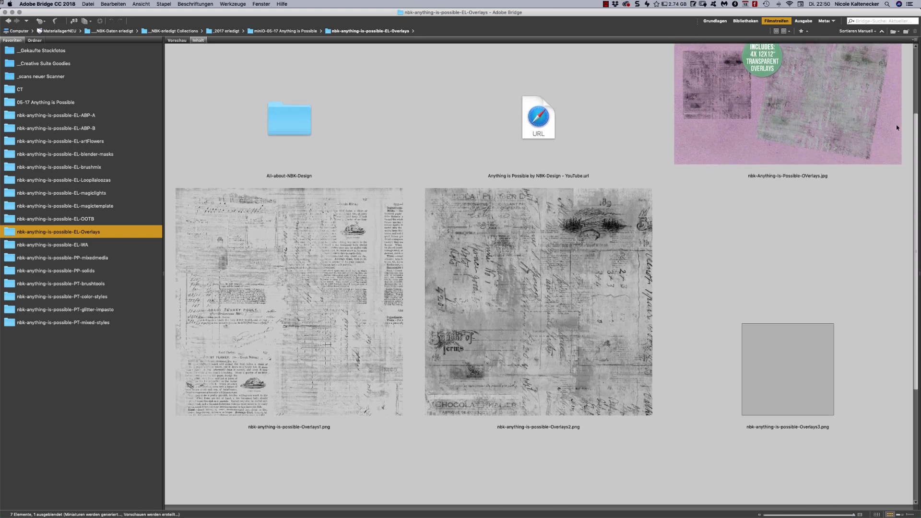
pyautogui.scroll(-1, 897, 134)
pyautogui.scroll(-4, 896, 139)
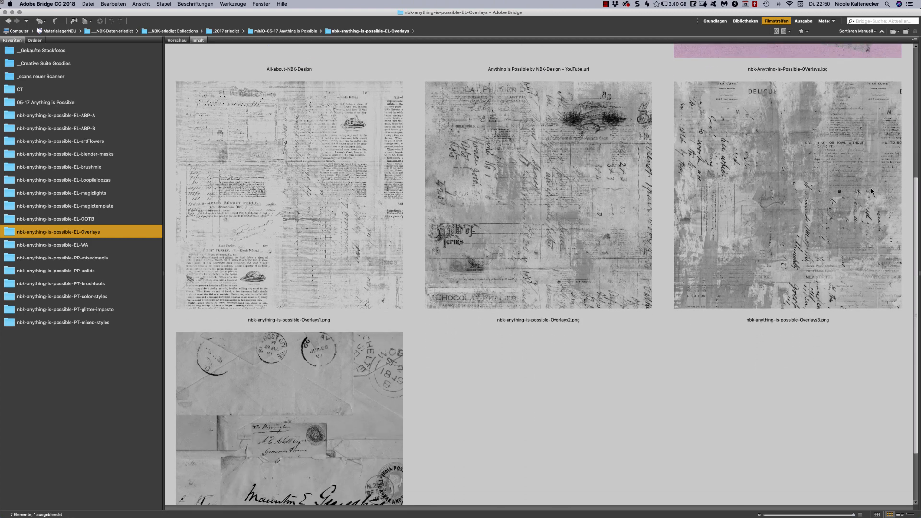
# - Look over the envelope and script overlays at the end of the folder and return to the Overlays preview image
pyautogui.scroll(-4, 844, 239)
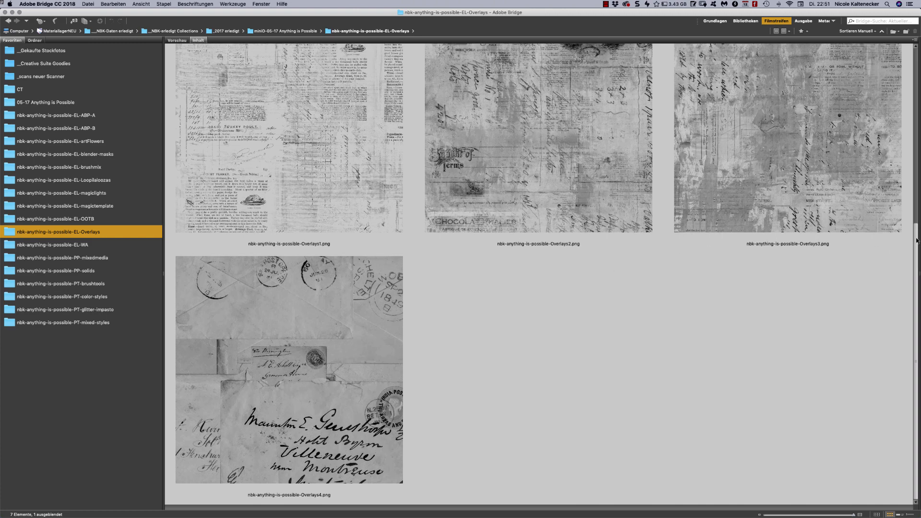
pyautogui.scroll(6, 803, 168)
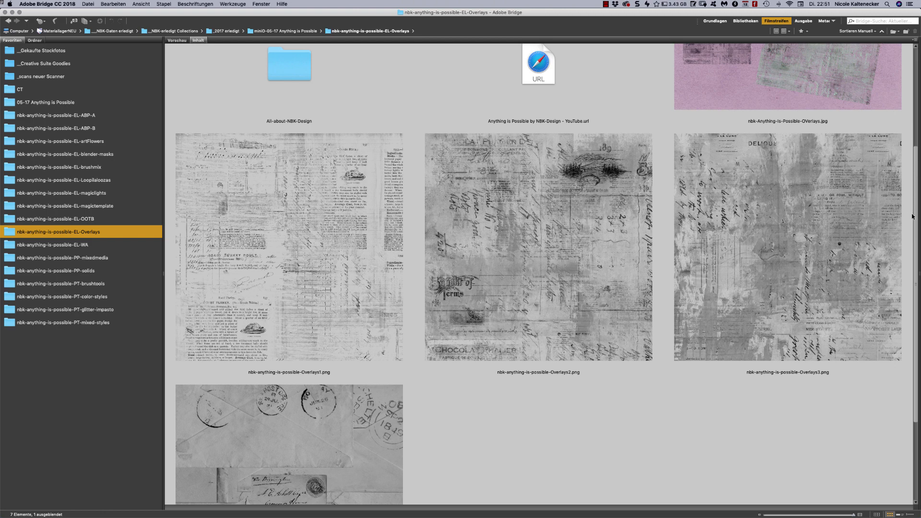
pyautogui.click(910, 235)
pyautogui.scroll(2, 909, 192)
pyautogui.scroll(5, 908, 169)
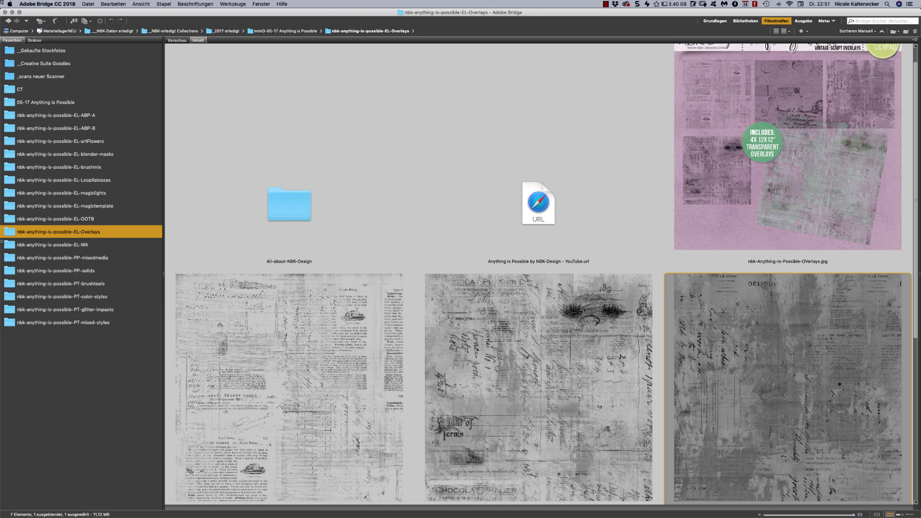
# - Show the nbk-anything-is-possible-EL-WA folder and look through its word art down to nbk-anything-is-possible-WA18.png
pyautogui.click(91, 244)
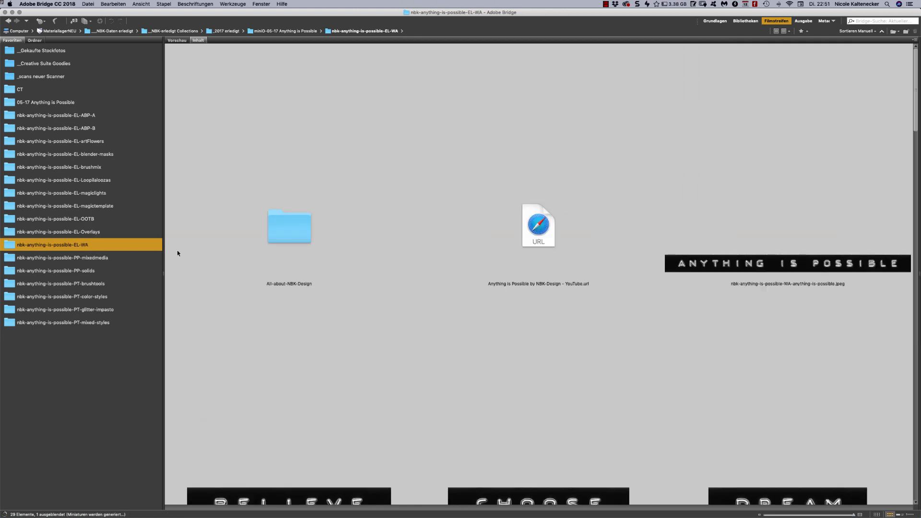
pyautogui.click(909, 59)
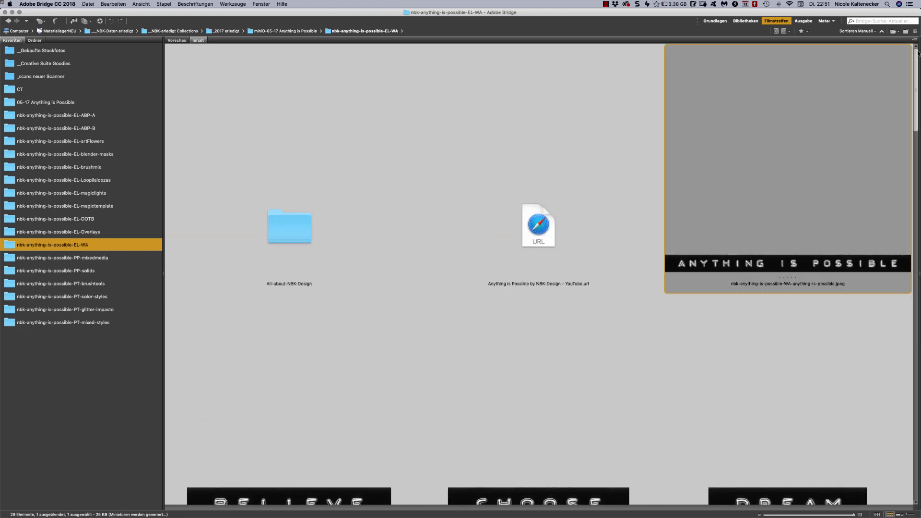
pyautogui.moveTo(916, 54); pyautogui.dragTo(828, 184)
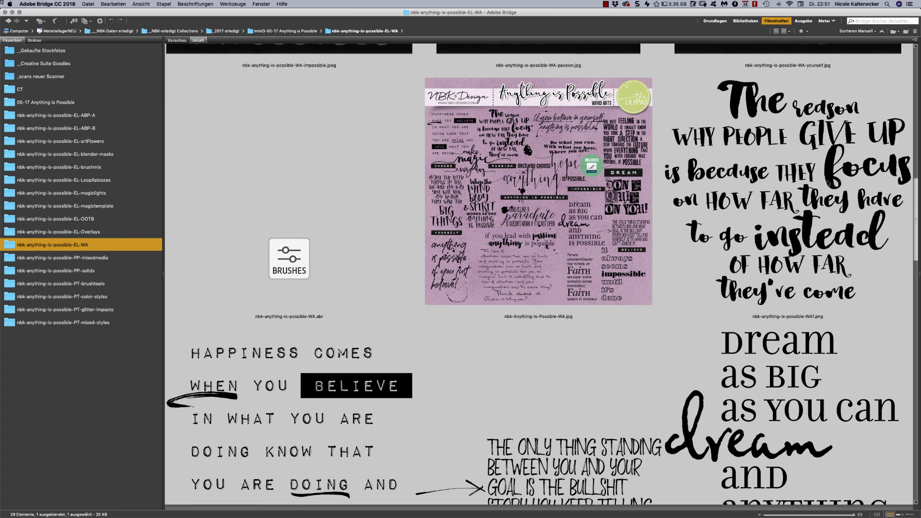
pyautogui.scroll(-3, 829, 184)
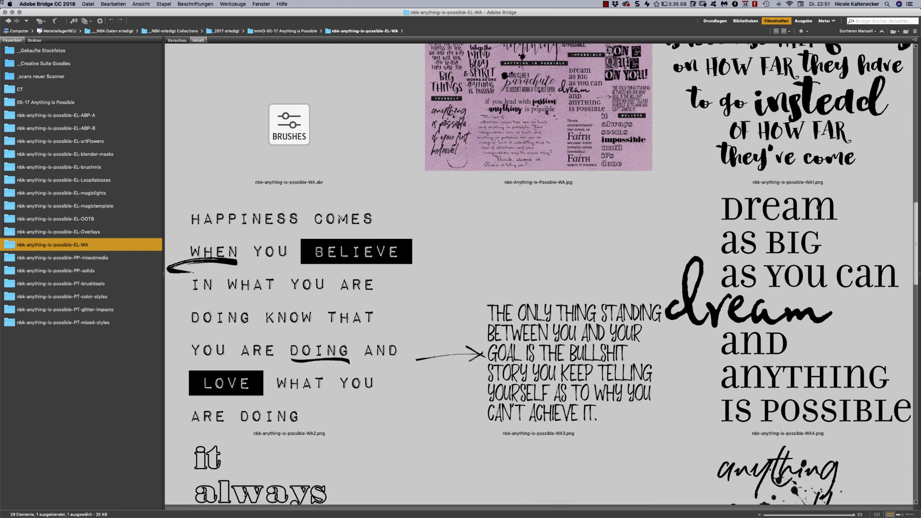
pyautogui.scroll(-6, 818, 207)
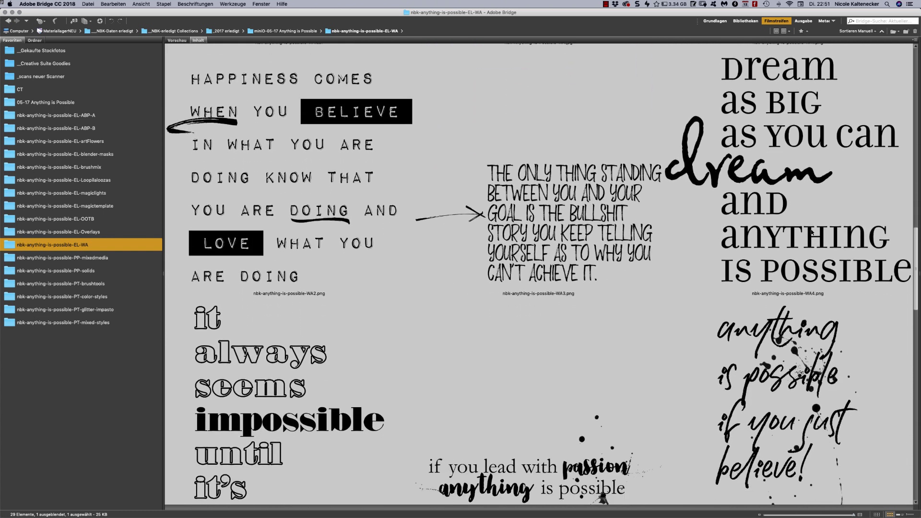
pyautogui.scroll(-4, 782, 296)
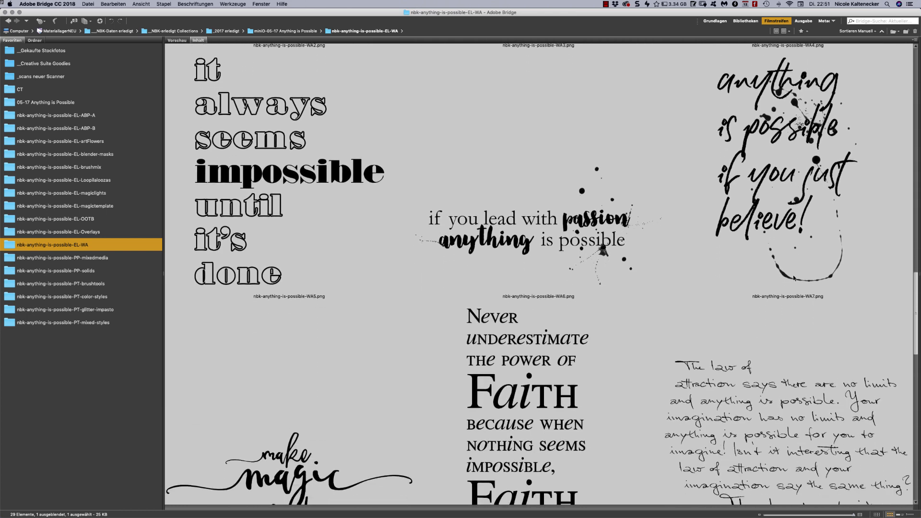
pyautogui.scroll(-6, 783, 296)
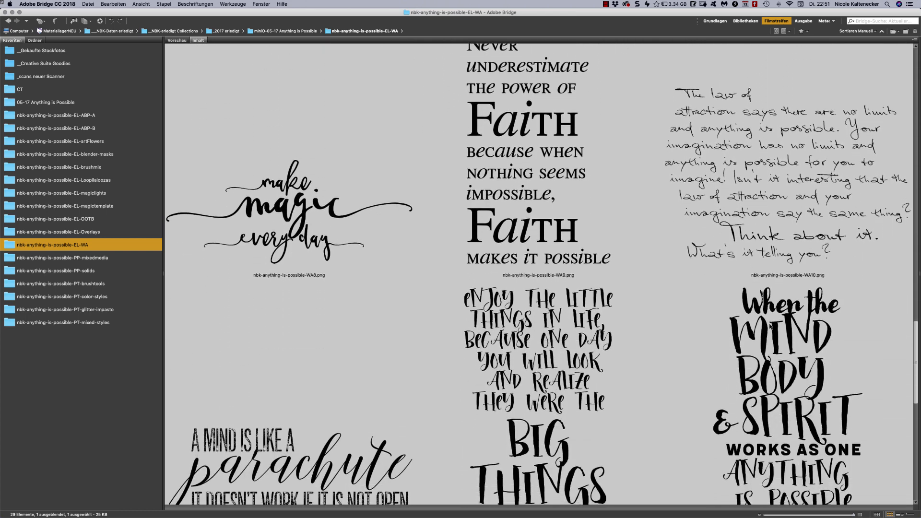
pyautogui.scroll(-6, 764, 346)
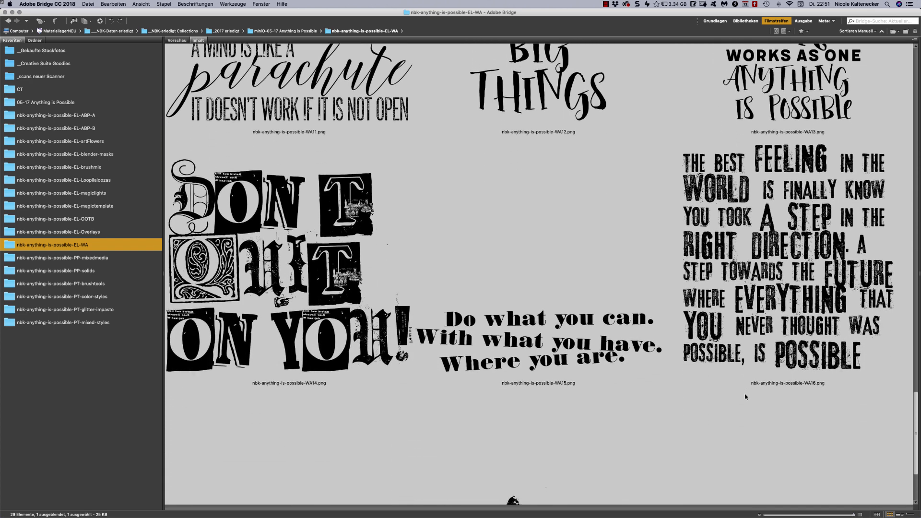
pyautogui.scroll(-2, 745, 393)
pyautogui.scroll(-2, 742, 411)
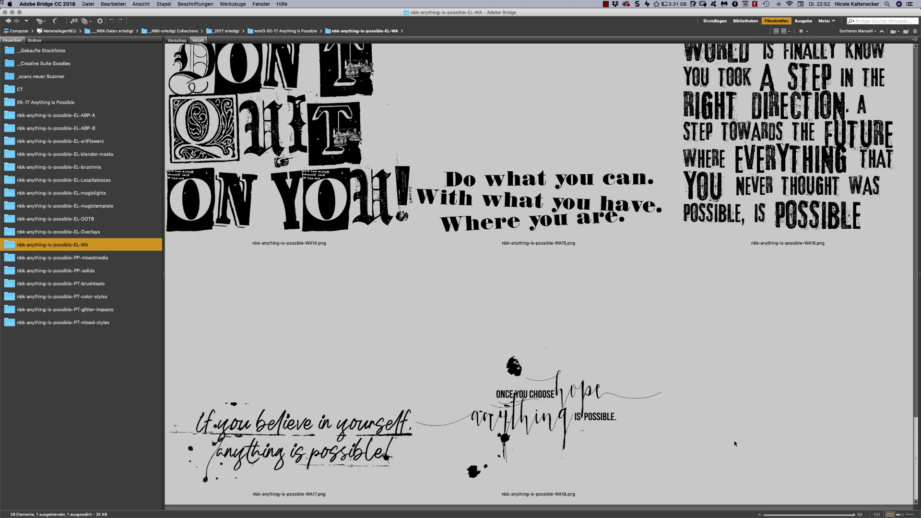
# - Go back to the start of the word art folder and examine the embossed label words, brush file and preview image
pyautogui.scroll(15, 732, 441)
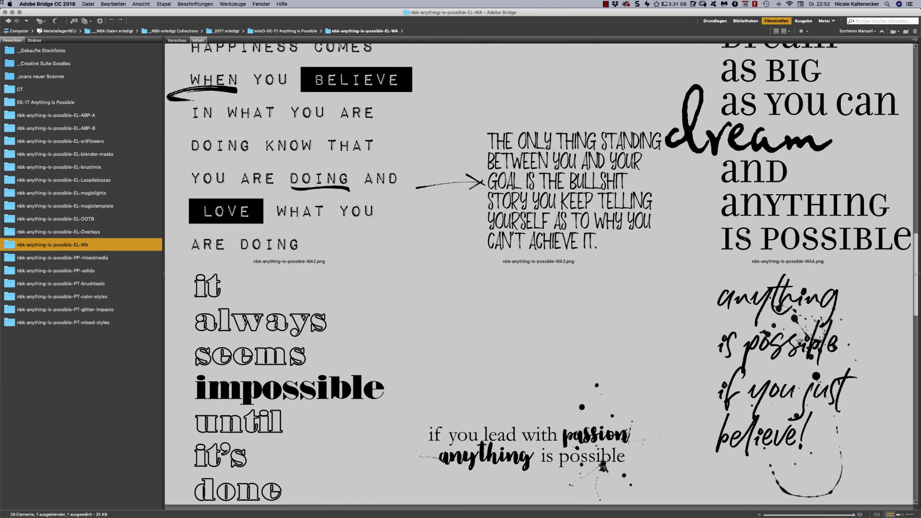
pyautogui.scroll(-1, 743, 237)
pyautogui.scroll(10, 734, 191)
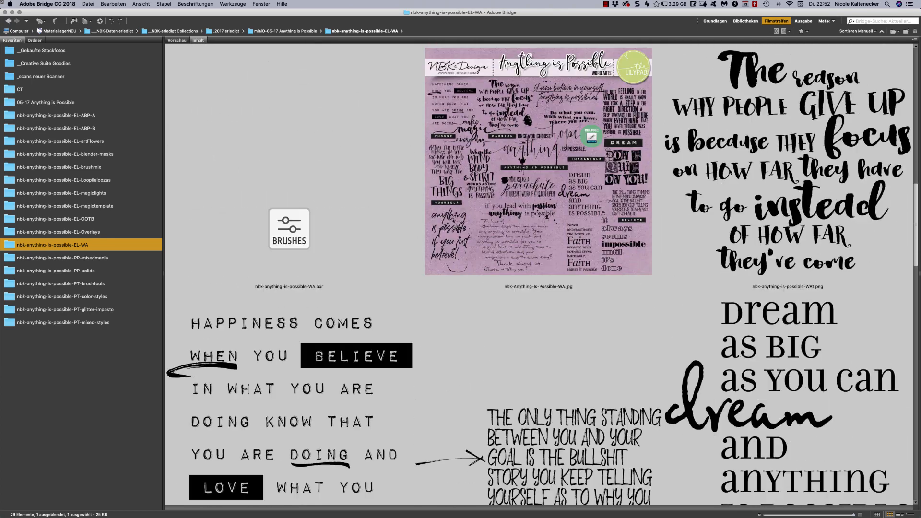
pyautogui.scroll(-5, 723, 146)
pyautogui.scroll(10, 696, 96)
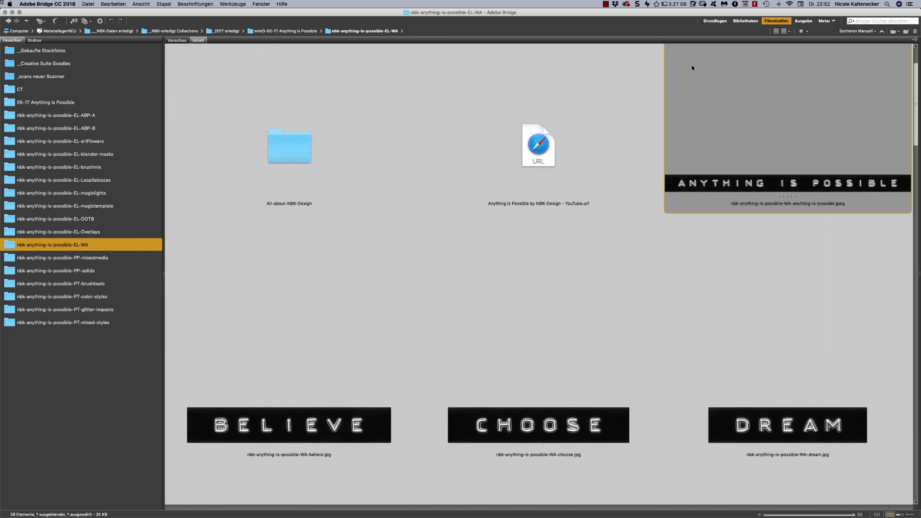
pyautogui.scroll(-5, 700, 105)
pyautogui.scroll(-5, 703, 144)
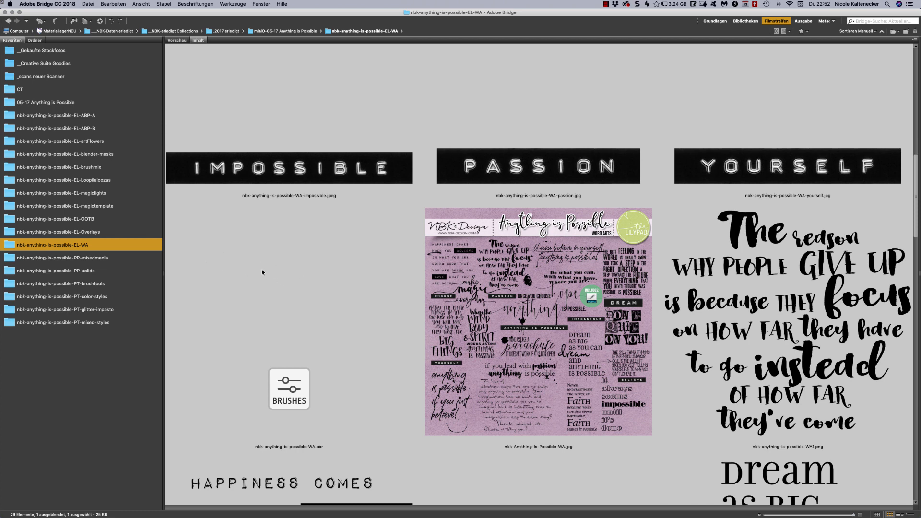
# - Show the nbk-anything-is-possible-PP-mixedmedia folder and look over its first six mixed-media papers
pyautogui.click(131, 259)
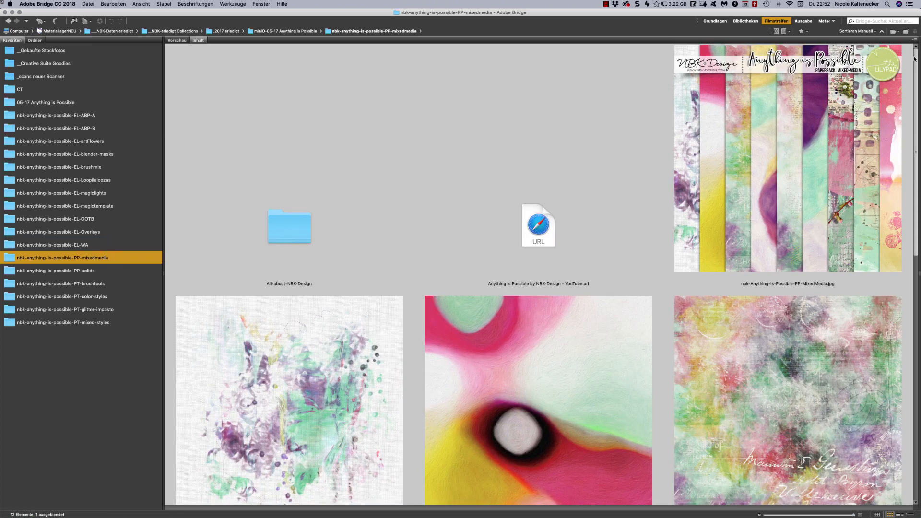
pyautogui.scroll(-5, 896, 92)
pyautogui.scroll(-5, 883, 115)
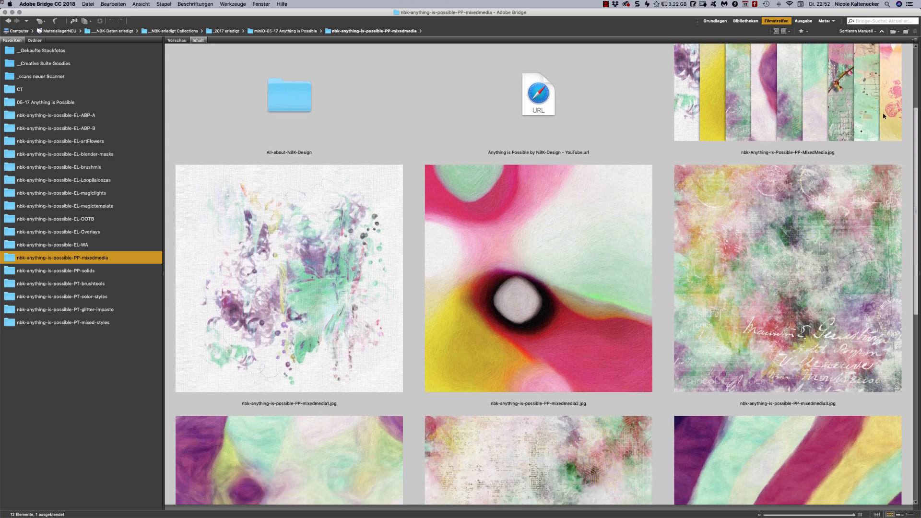
pyautogui.scroll(-7, 871, 136)
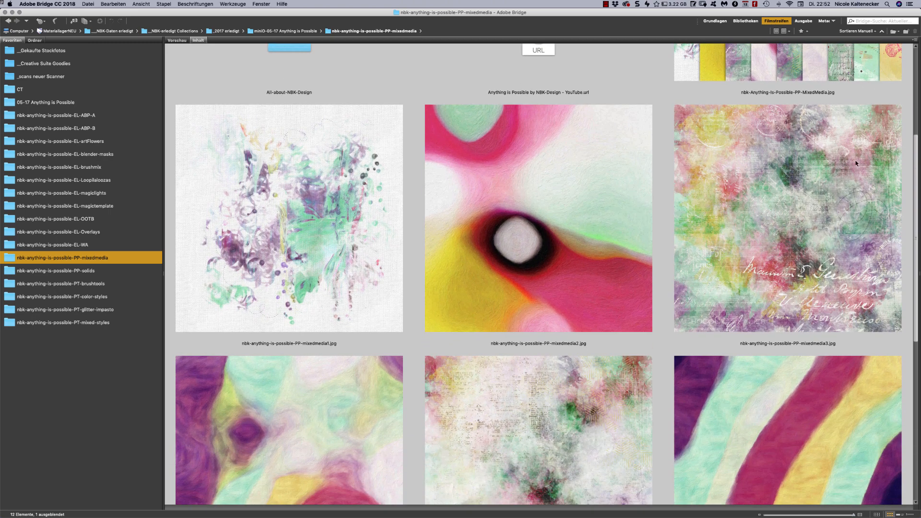
pyautogui.scroll(-1, 701, 217)
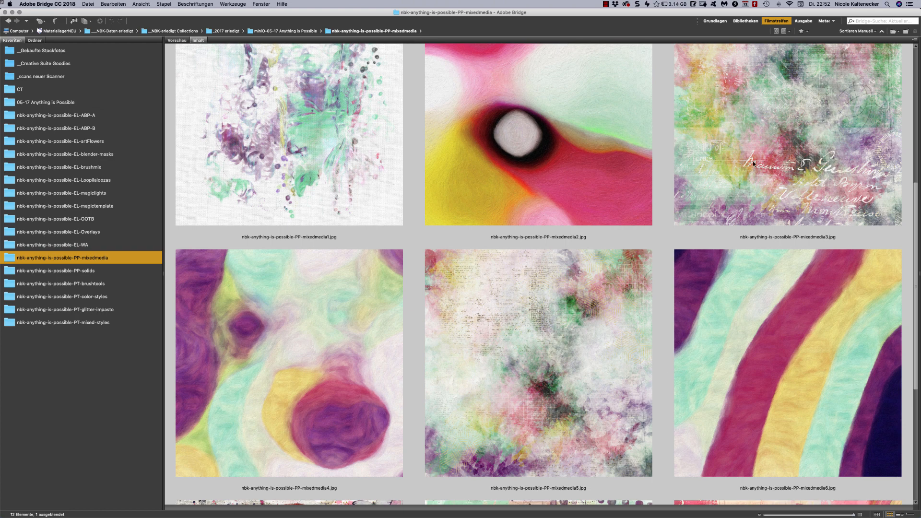
pyautogui.click(566, 321)
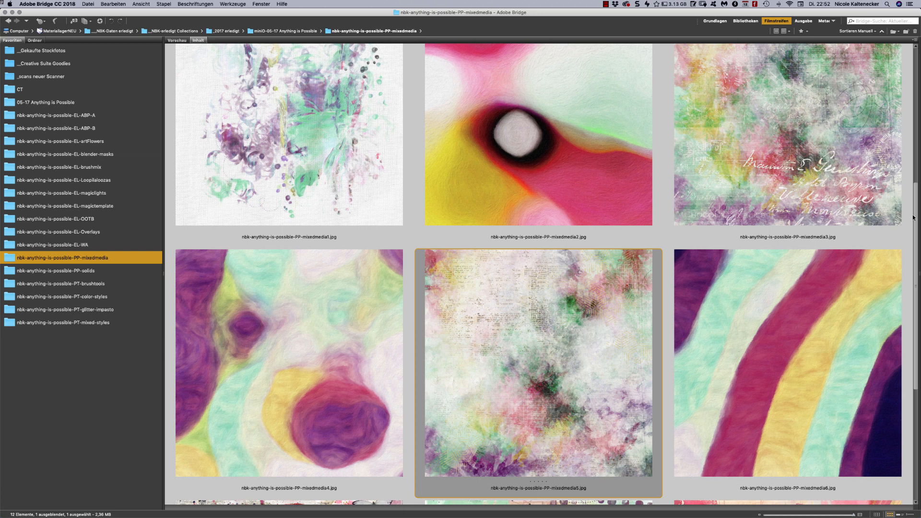
pyautogui.moveTo(912, 218); pyautogui.dragTo(896, 259)
# - Preview nbk-anything-is-possible-PP-mixedmedia1.jpg full screen, close the preview and look over the remaining mixed-media papers
pyautogui.click(343, 134)
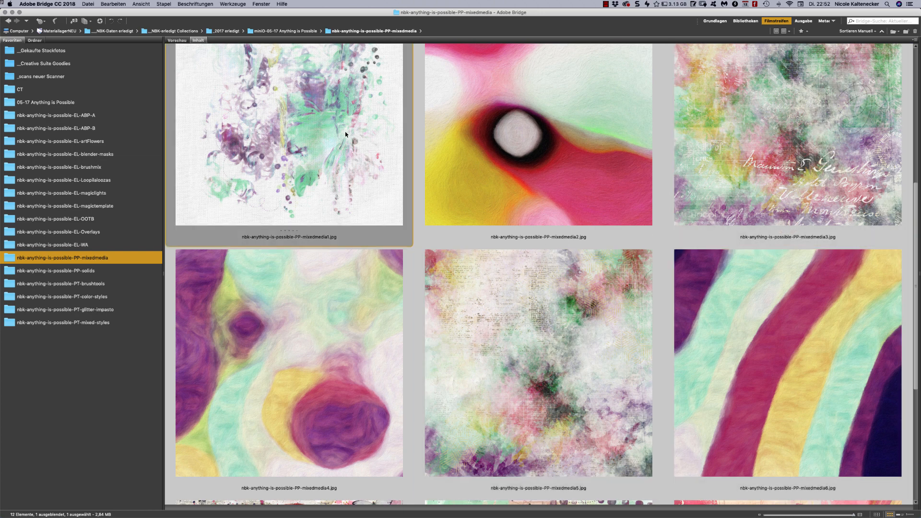
pyautogui.press('space')
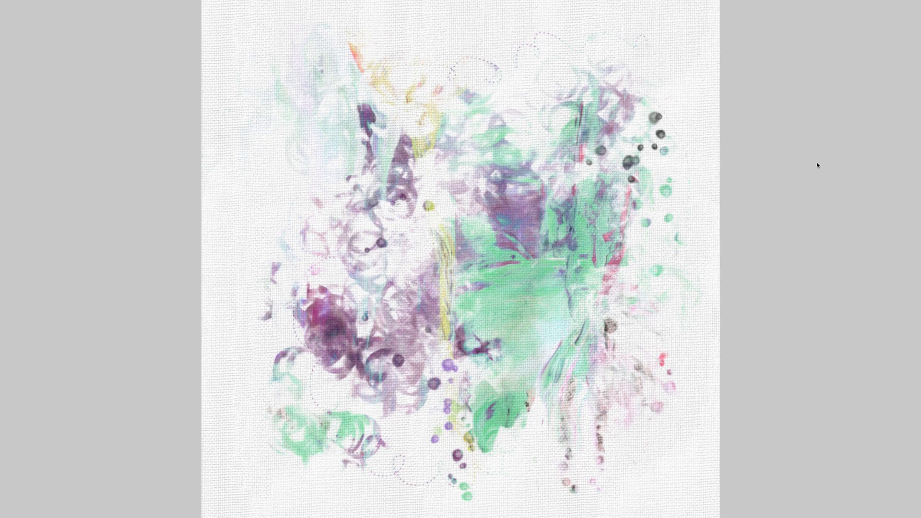
pyautogui.press('space')
pyautogui.scroll(-5, 861, 263)
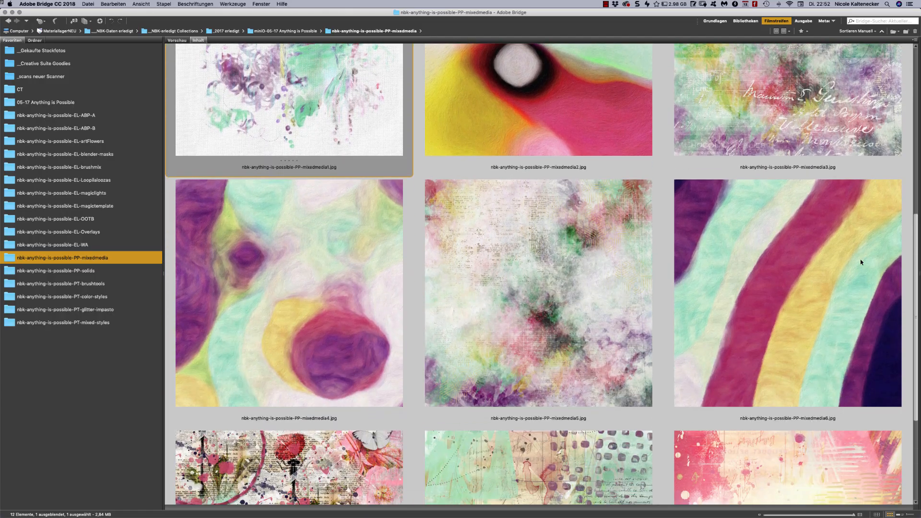
pyautogui.scroll(-5, 861, 262)
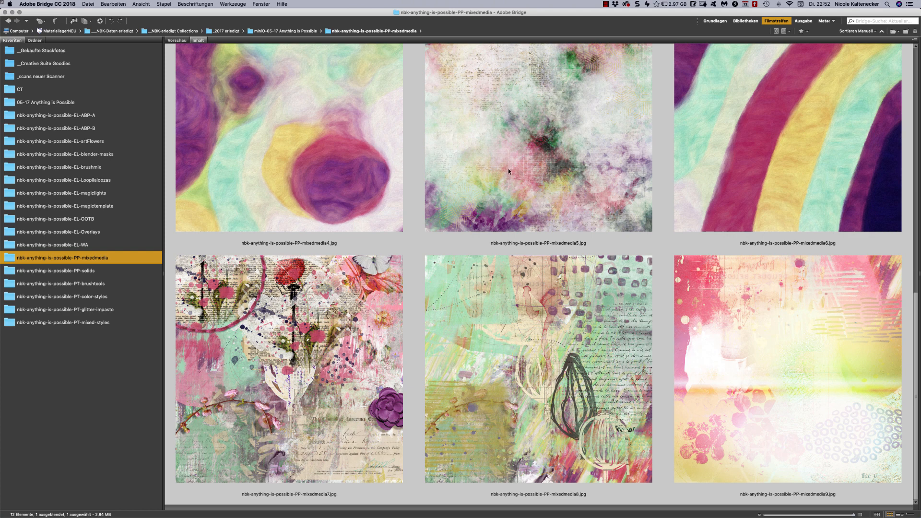
# - Show the nbk-anything-is-possible-PP-solids folder and look through all of its solid papers
pyautogui.click(93, 271)
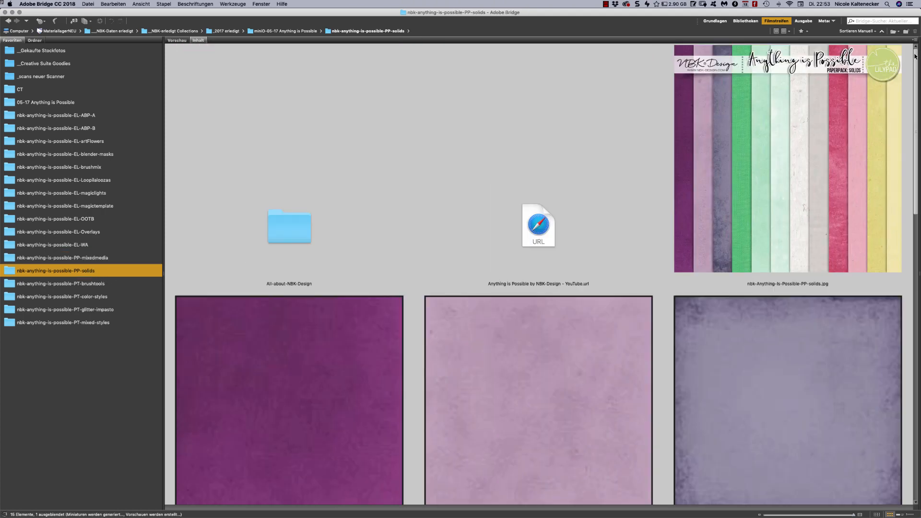
pyautogui.scroll(-5, 892, 120)
pyautogui.scroll(-4, 891, 124)
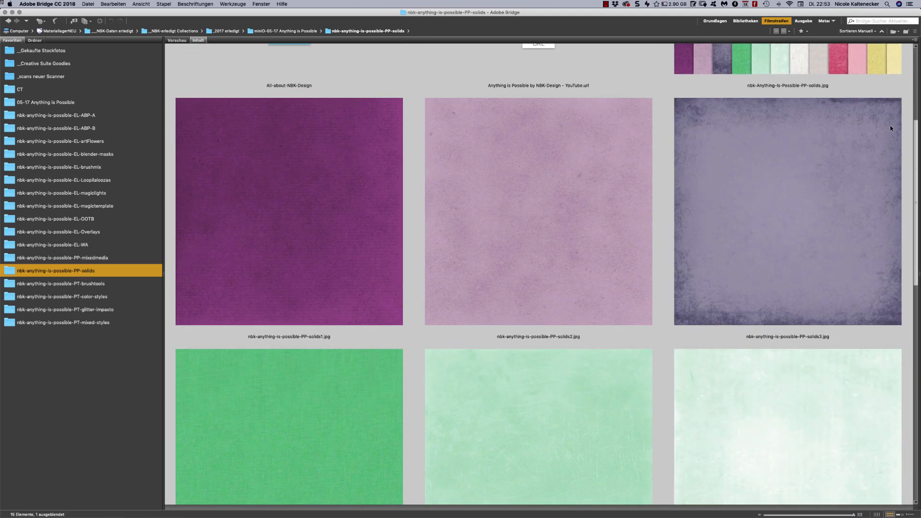
pyautogui.scroll(-8, 859, 183)
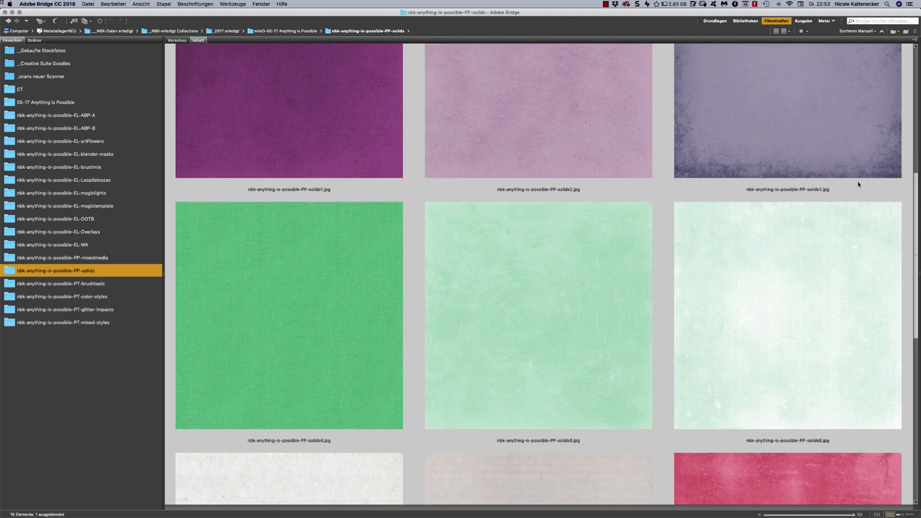
pyautogui.scroll(-9, 822, 250)
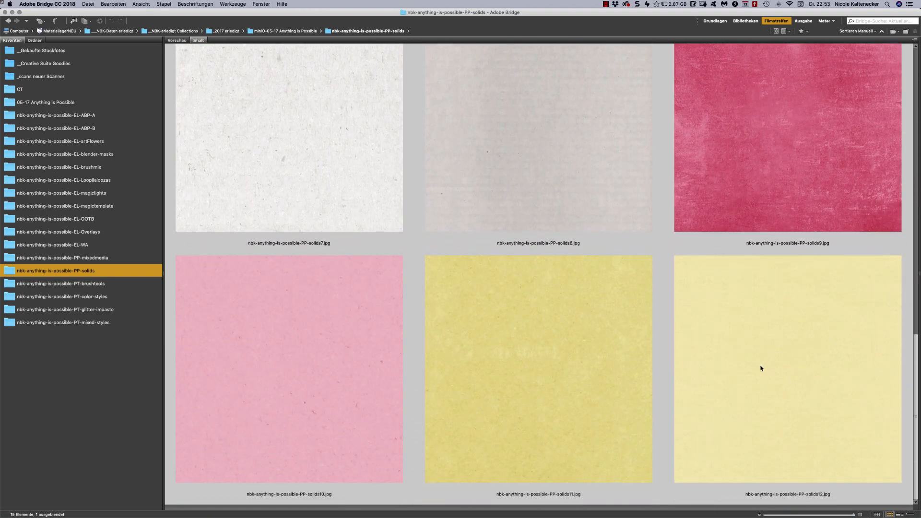
pyautogui.scroll(9, 805, 286)
pyautogui.scroll(-9, 791, 316)
# - Open nbk-anything-is-possible-PP-solids8.jpg in Photoshop and copy all layers of the OOTB3.psd frame onto this paper
pyautogui.doubleClick(628, 189)
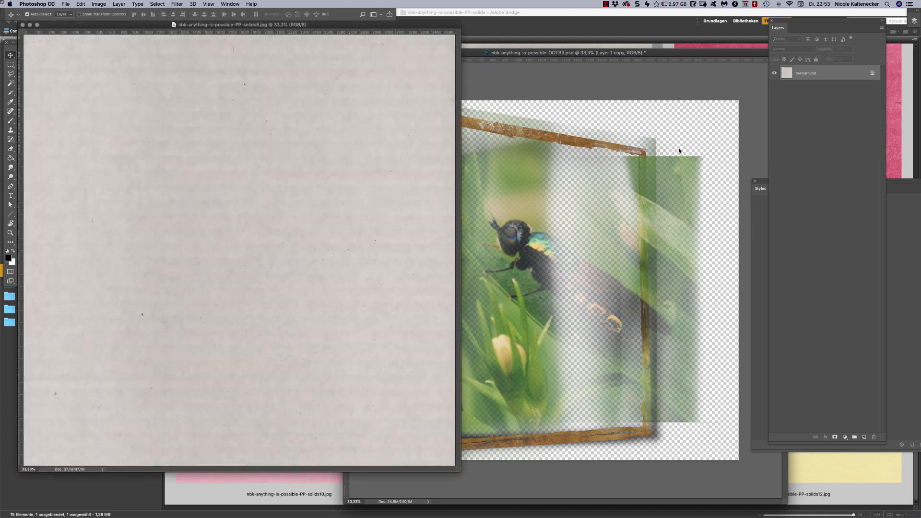
pyautogui.click(715, 113)
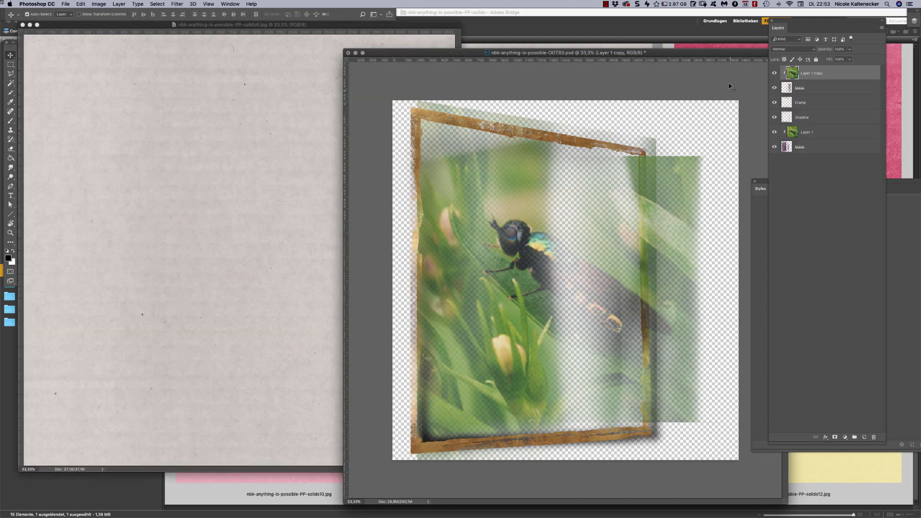
pyautogui.moveTo(729, 86); pyautogui.dragTo(401, 454)
pyautogui.moveTo(503, 326); pyautogui.dragTo(323, 238)
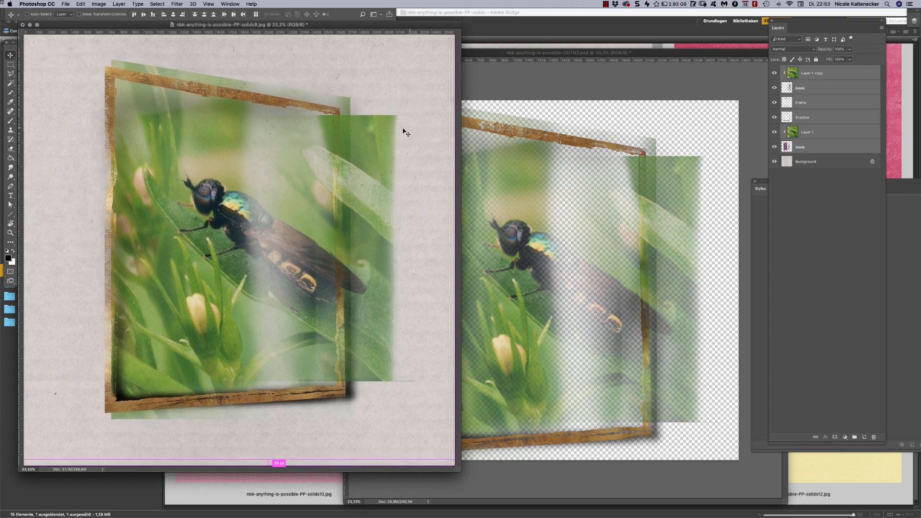
# - Scale the copied frame layers down together to about 57 % and centre the framed insect photo on the paper
pyautogui.press('super+t')
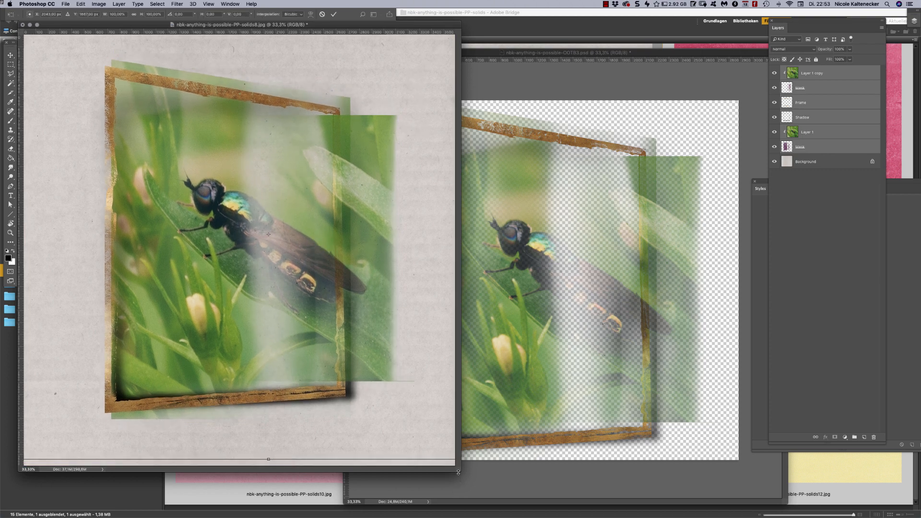
pyautogui.moveTo(459, 470); pyautogui.dragTo(570, 517)
pyautogui.press('super+minus')
pyautogui.press('super+minus')
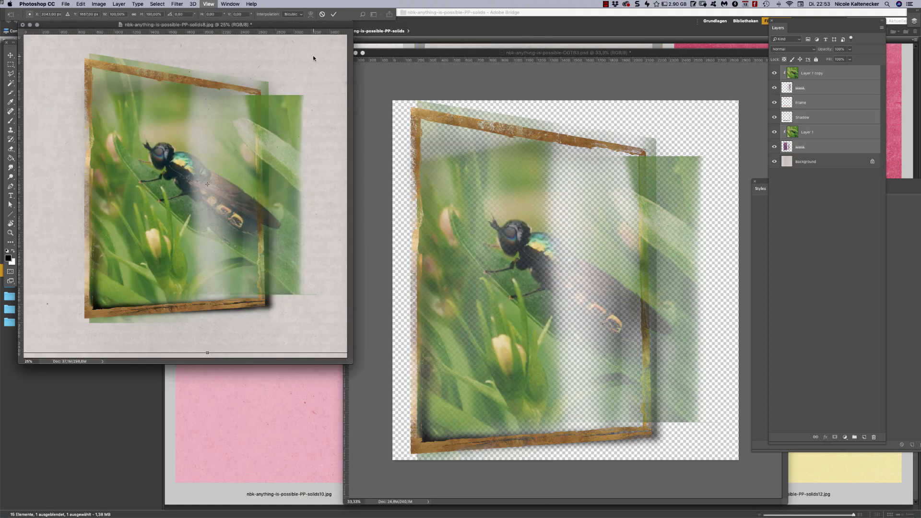
pyautogui.moveTo(245, 256); pyautogui.dragTo(600, 517)
pyautogui.moveTo(490, 155); pyautogui.dragTo(419, 202)
pyautogui.moveTo(336, 251)
pyautogui.mouseDown()
pyautogui.moveTo(313, 257)
pyautogui.moveTo(321, 258)
pyautogui.mouseUp()
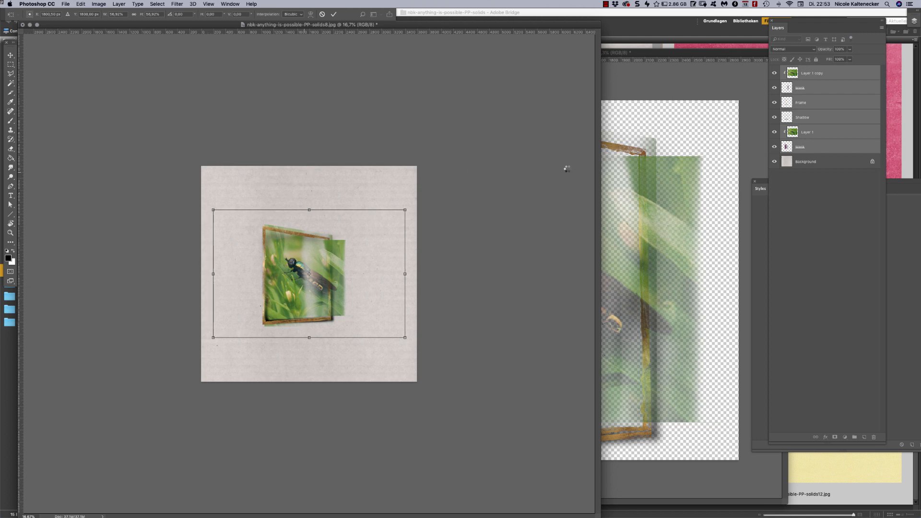
pyautogui.press('Return')
# - Close the nbk-anything-is-possible-OOTB3.psd document without saving its changes
pyautogui.click(625, 133)
pyautogui.press('super+w')
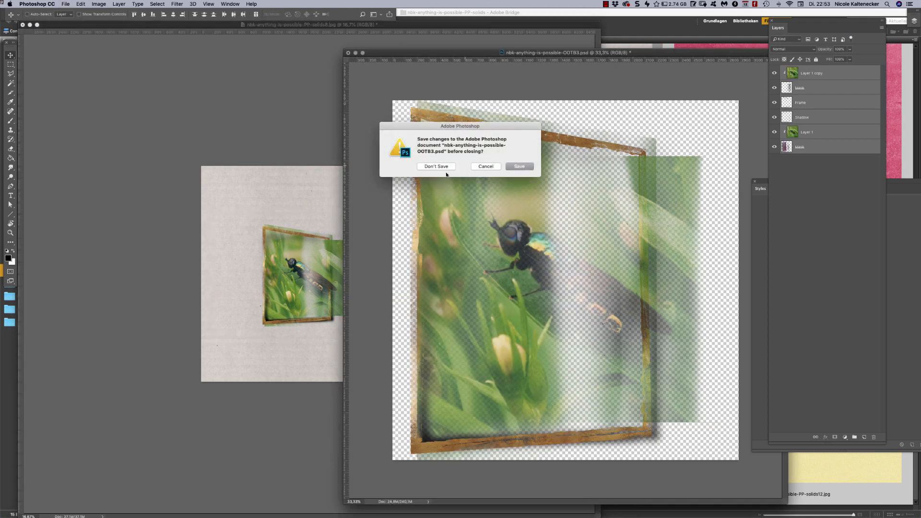
pyautogui.click(443, 167)
# - Open ArtsyBit-Whimsy-2.png from the nbk-anything-is-possible-EL-ABP-B folder in Bridge and place it just below the frame's lower-left corner
pyautogui.click(649, 143)
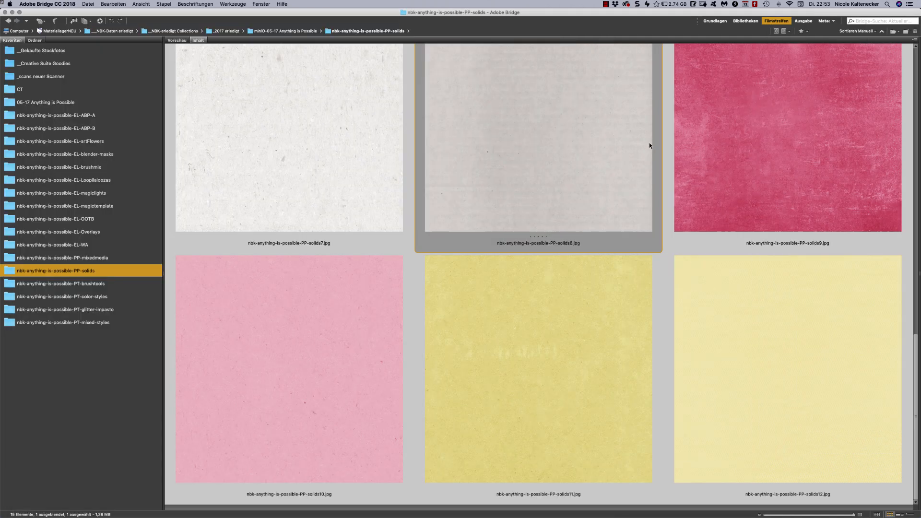
pyautogui.click(91, 129)
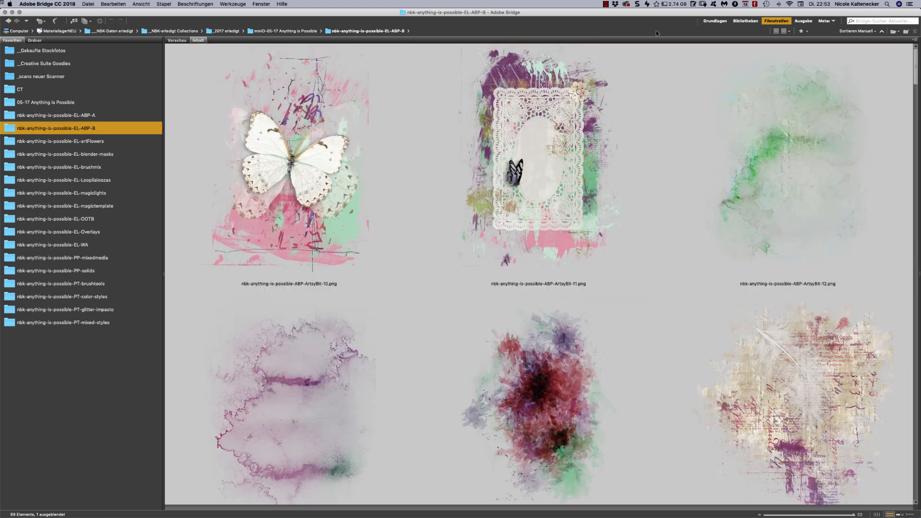
pyautogui.scroll(-5, 656, 31)
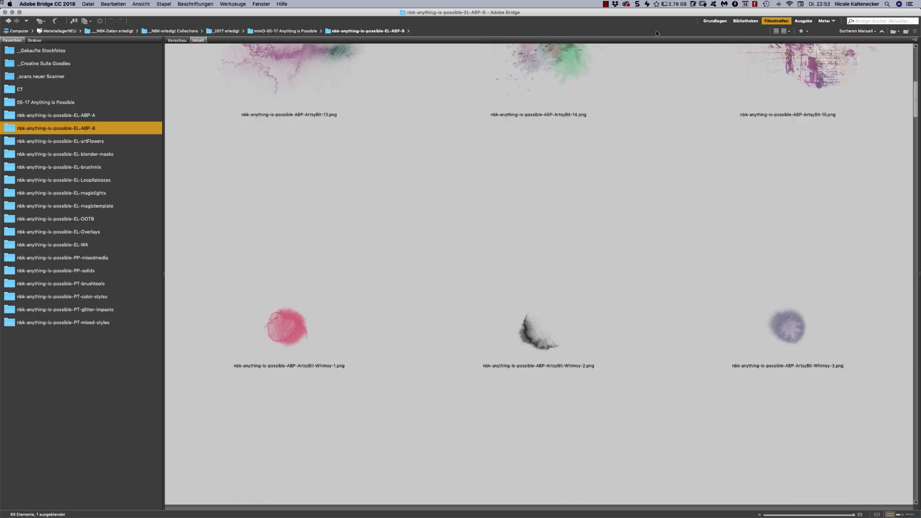
pyautogui.doubleClick(549, 342)
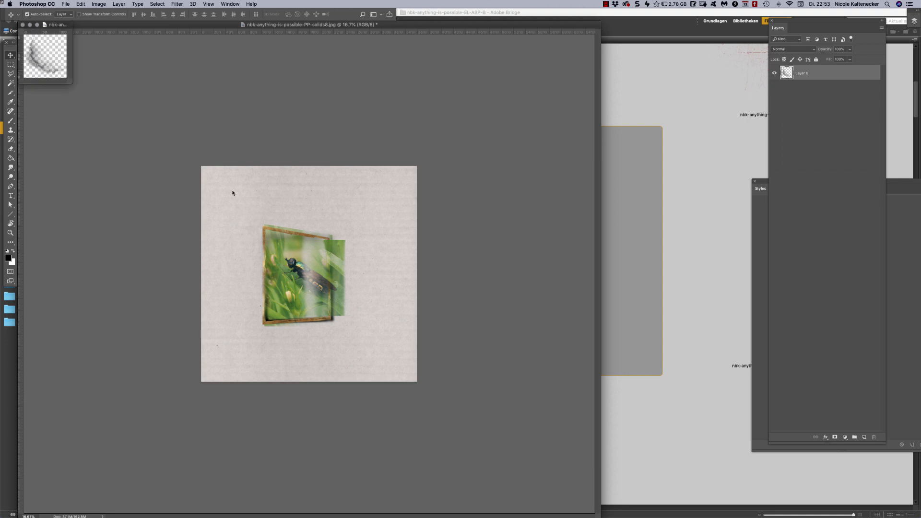
pyautogui.moveTo(43, 58); pyautogui.dragTo(272, 334)
# - Open the pink nbk-anything-is-possible-ABP-ArtsyBit-Whimsy-1.png from Bridge and copy it onto the paper below the frame
pyautogui.click(710, 128)
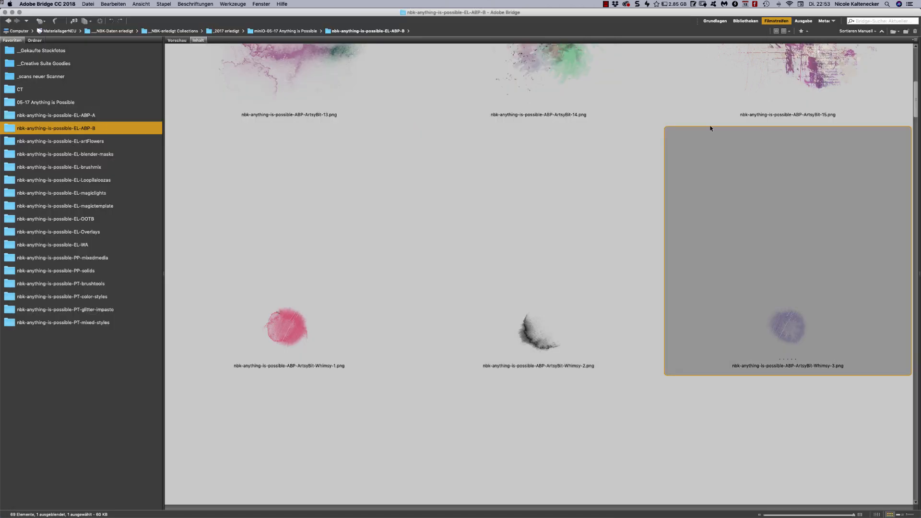
pyautogui.doubleClick(291, 323)
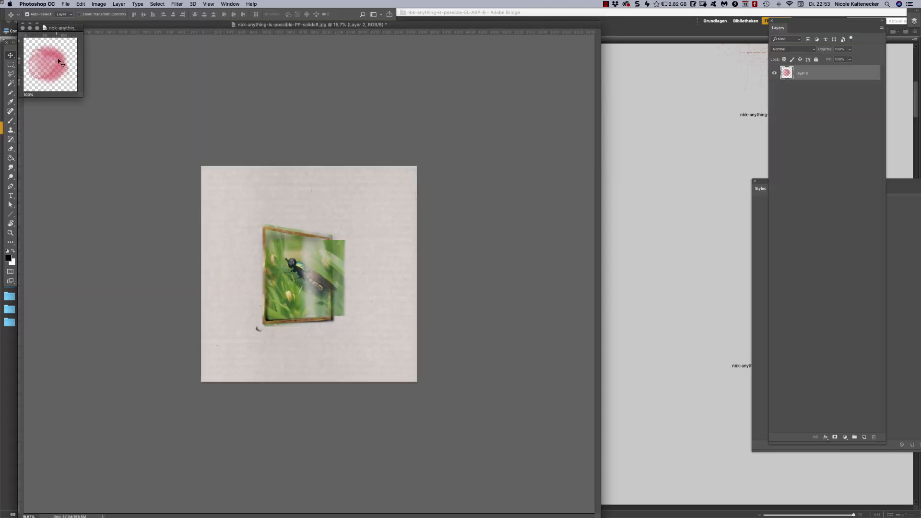
pyautogui.moveTo(58, 60); pyautogui.dragTo(379, 295)
pyautogui.moveTo(338, 244); pyautogui.dragTo(225, 284)
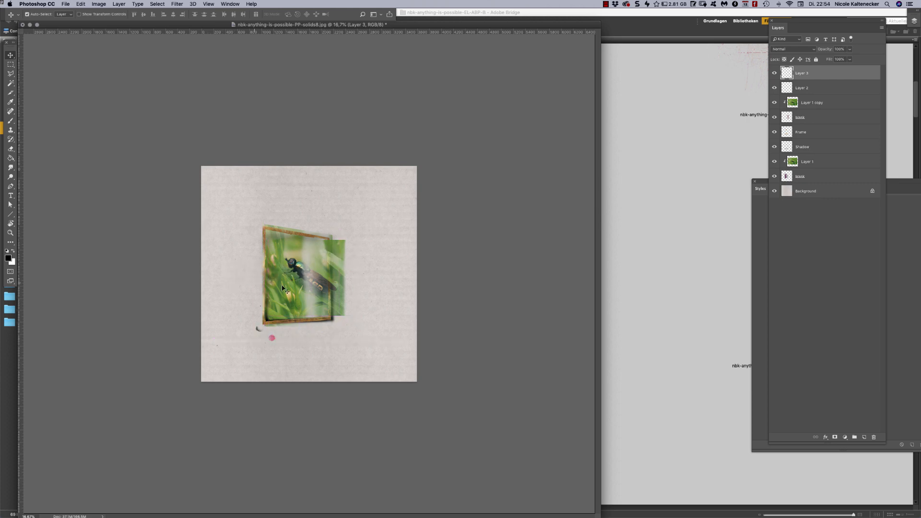
# - Enlarge the pink blot to about 206 × 206 px and move it just below the photo's lower-right corner
pyautogui.hotkey('ctrl', 't')
pyautogui.moveTo(277, 342); pyautogui.dragTo(278, 344)
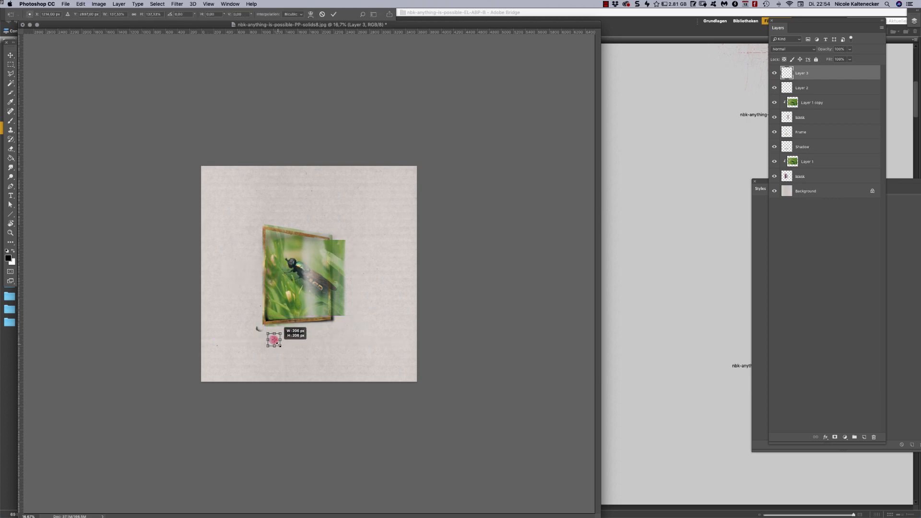
pyautogui.press('Return')
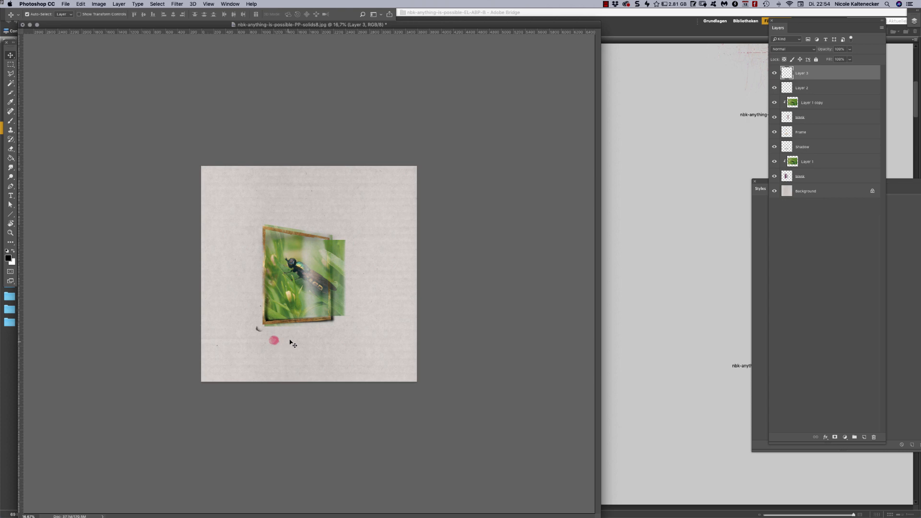
pyautogui.moveTo(277, 341); pyautogui.dragTo(343, 317)
pyautogui.press('super+plus')
pyautogui.press('super+plus')
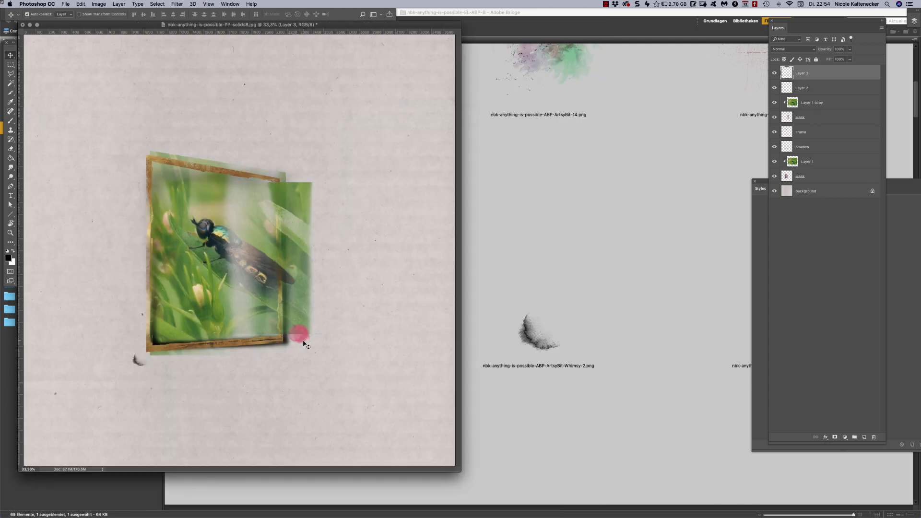
pyautogui.moveTo(307, 340); pyautogui.dragTo(305, 372)
# - Open nbk-anything-is-possible-ABP-ArtsyBit-Whimsy-9.png from Bridge and place it beside the black blot at the frame's lower-left corner
pyautogui.click(515, 239)
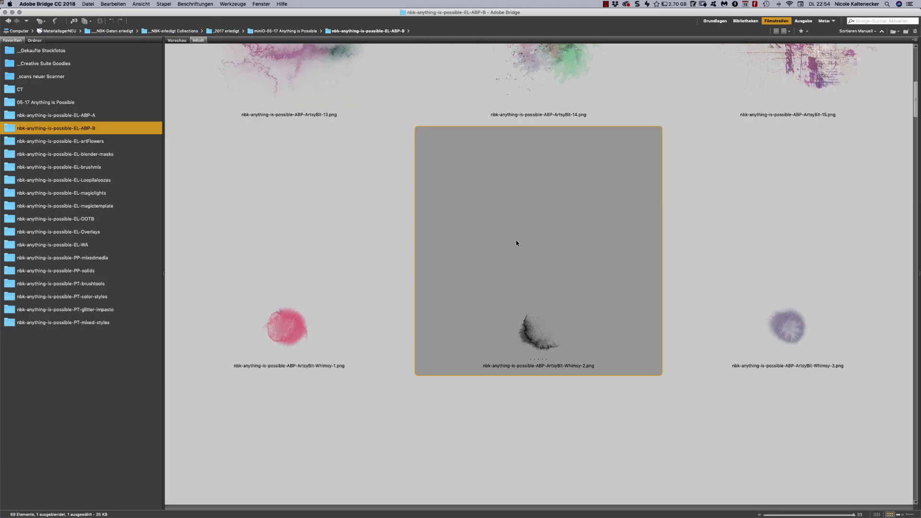
pyautogui.scroll(-5, 539, 273)
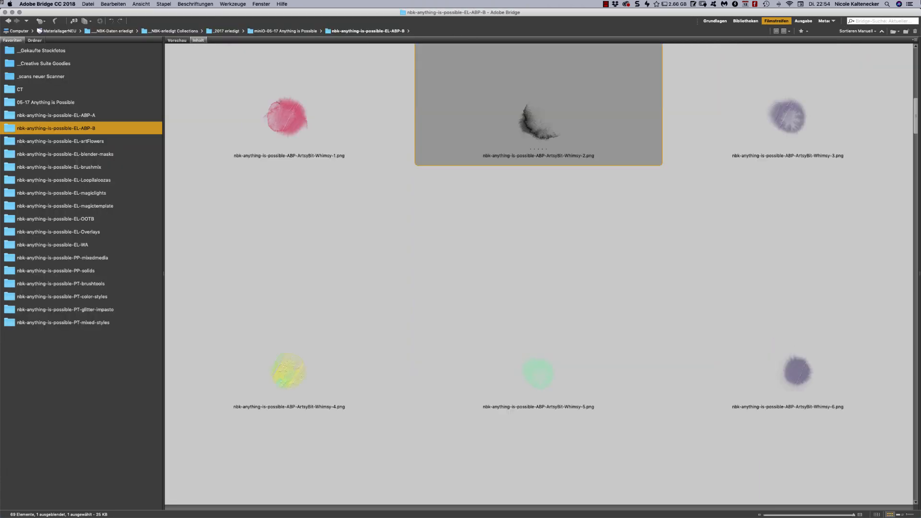
pyautogui.scroll(-5, 538, 274)
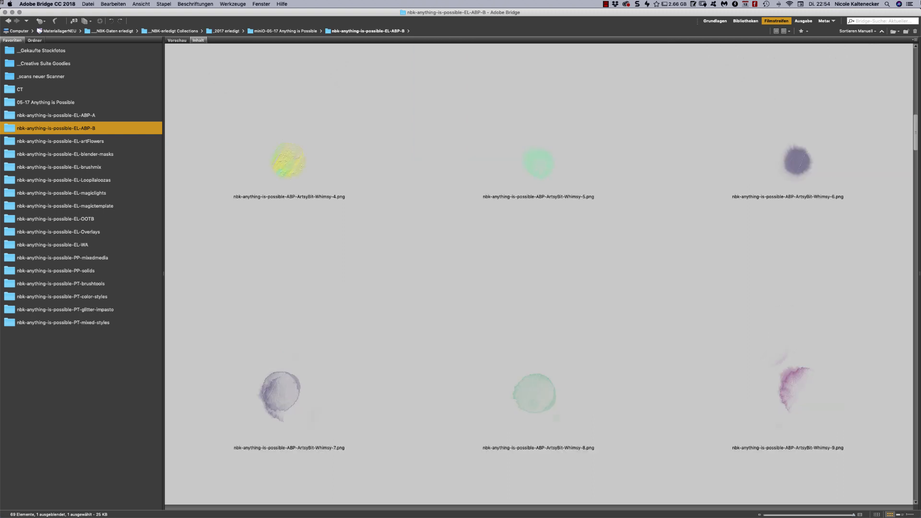
pyautogui.doubleClick(784, 386)
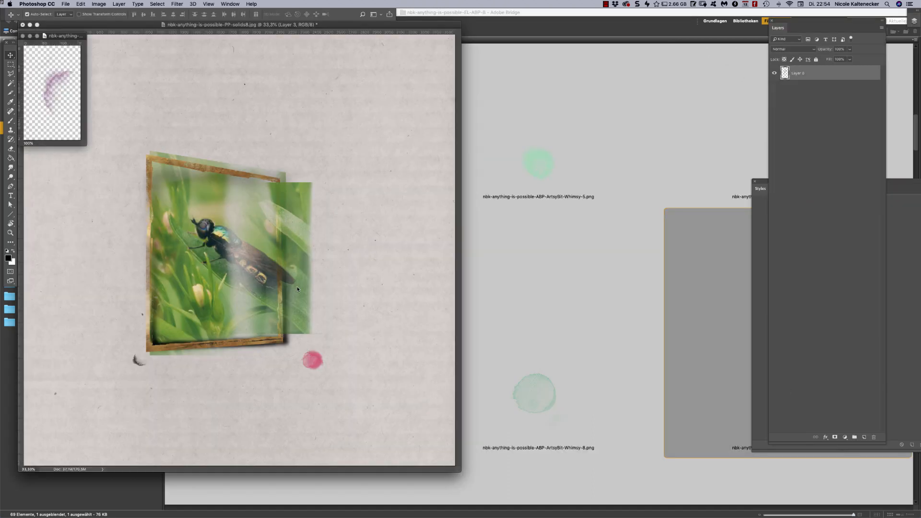
pyautogui.moveTo(67, 80); pyautogui.dragTo(140, 355)
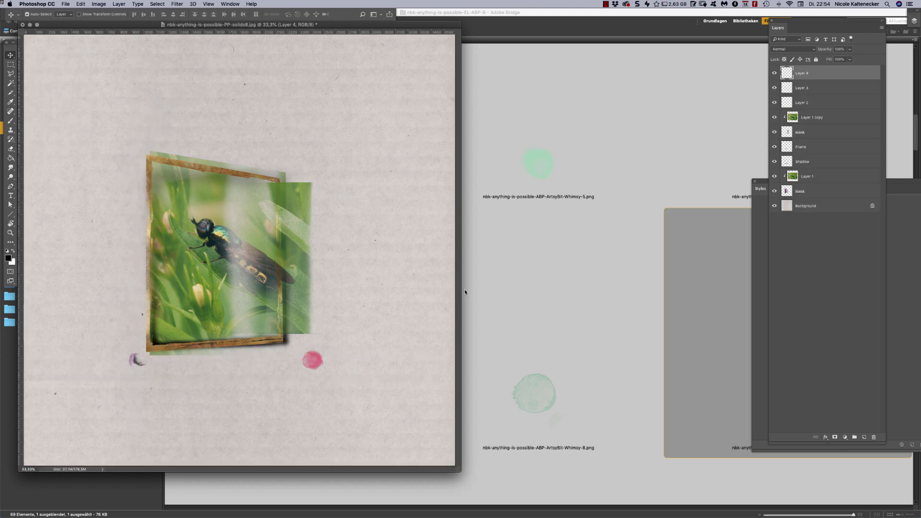
pyautogui.moveTo(425, 24); pyautogui.dragTo(507, 39)
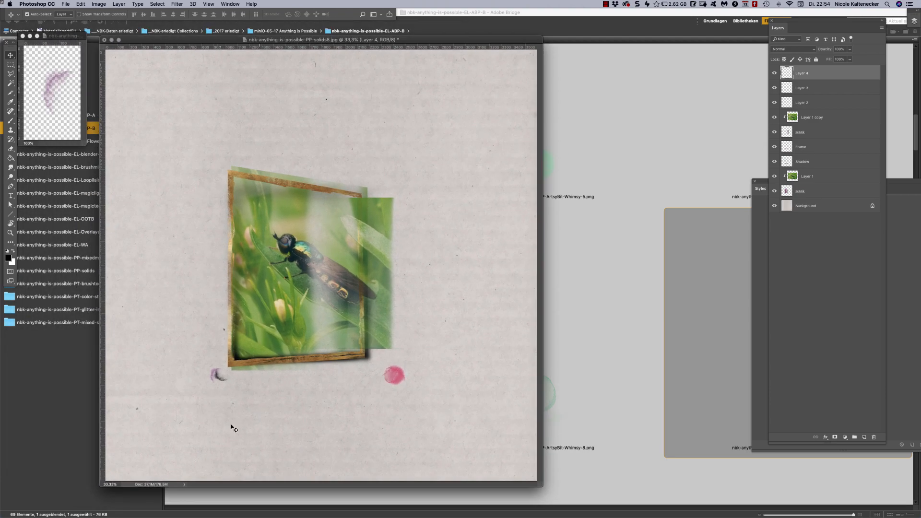
# - Open the yellow-green ArtsyBit-Whimsy-4.png from Bridge, place it over the pink blot's upper-right edge and close the PNG document
pyautogui.click(589, 238)
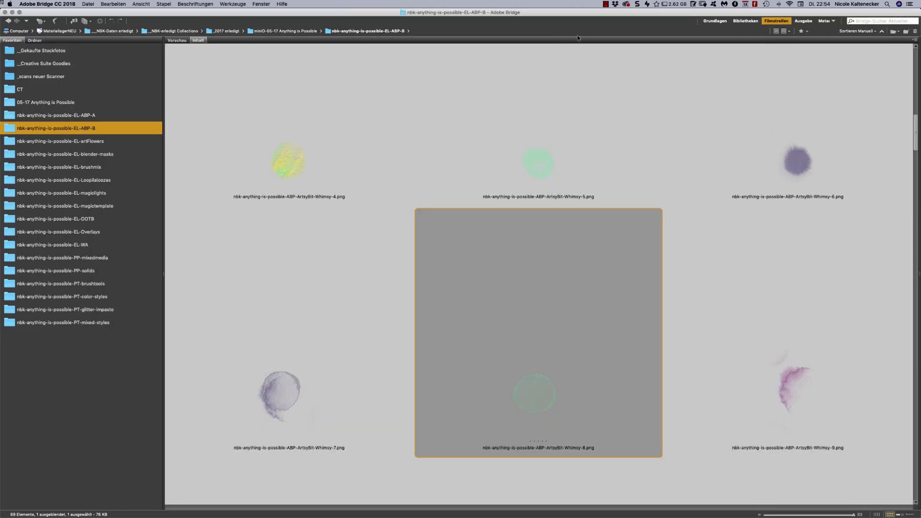
pyautogui.doubleClick(301, 166)
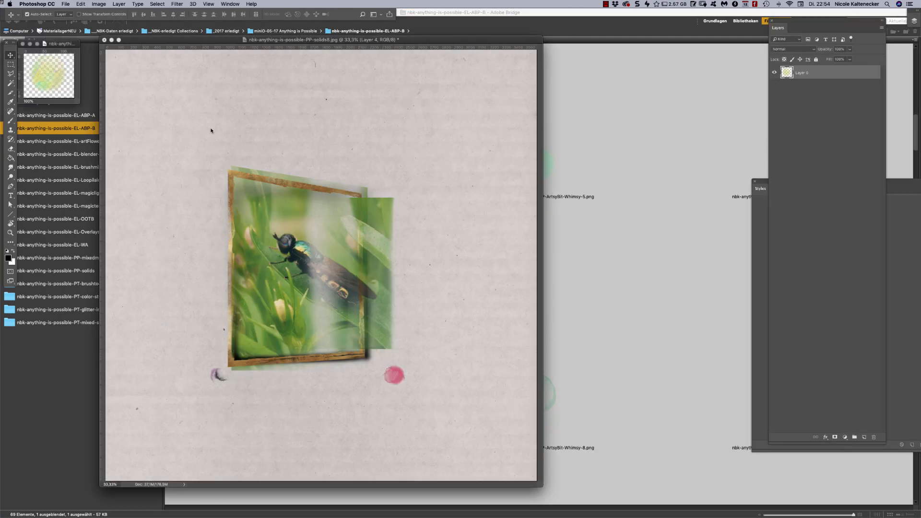
pyautogui.moveTo(229, 158); pyautogui.dragTo(405, 372)
pyautogui.click(62, 87)
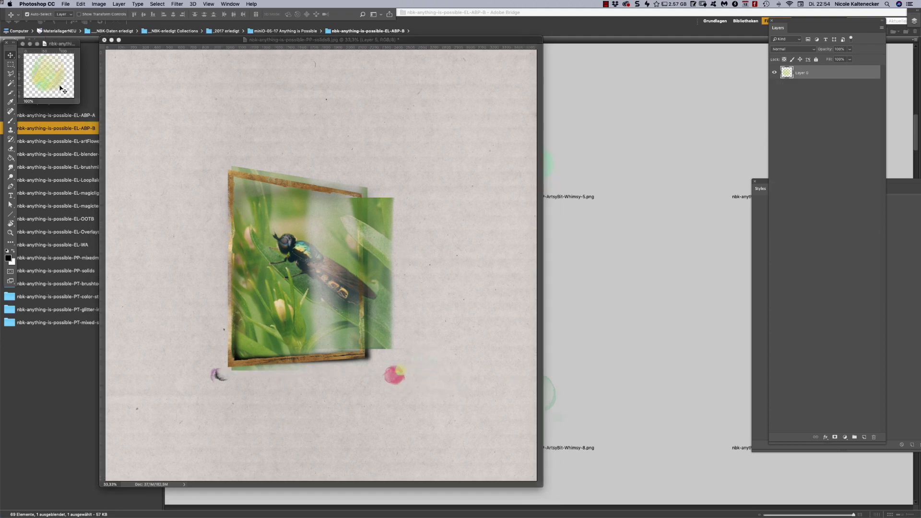
pyautogui.press('super+w')
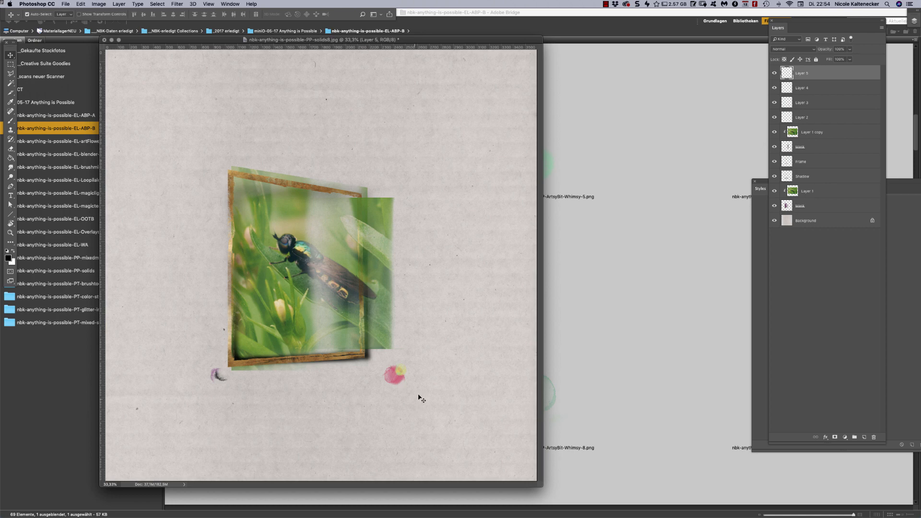
# - Open the dark blue ArtsyBit-Whimsy-13.png from Bridge, place it at the pink blot's lower-right edge and close the PNG document
pyautogui.click(640, 215)
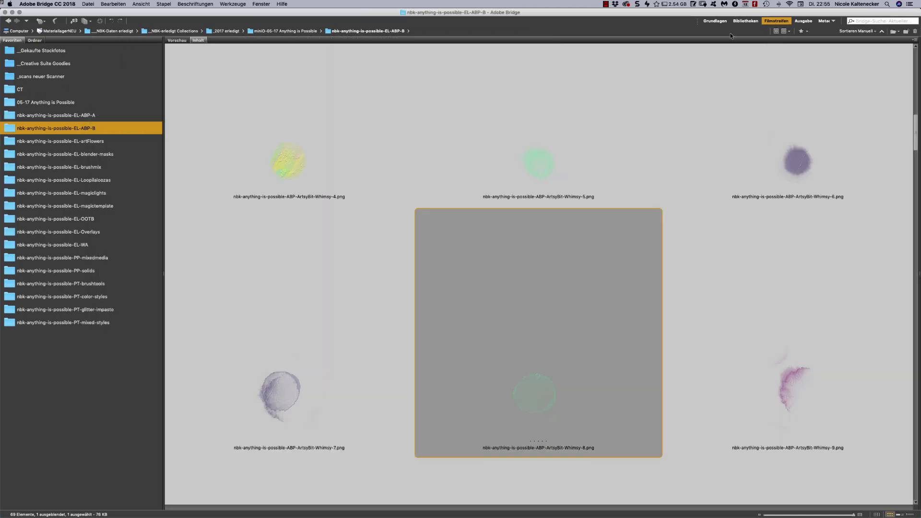
pyautogui.scroll(-4, 730, 33)
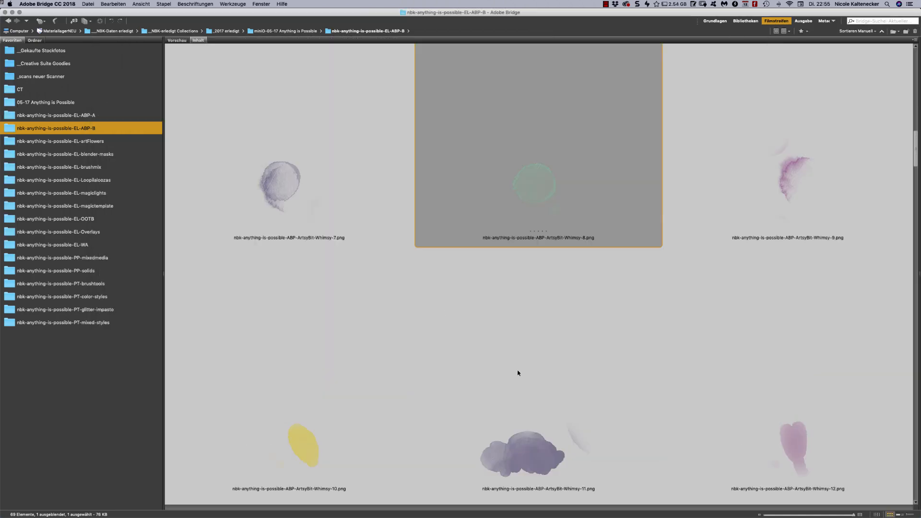
pyautogui.scroll(-8, 478, 2)
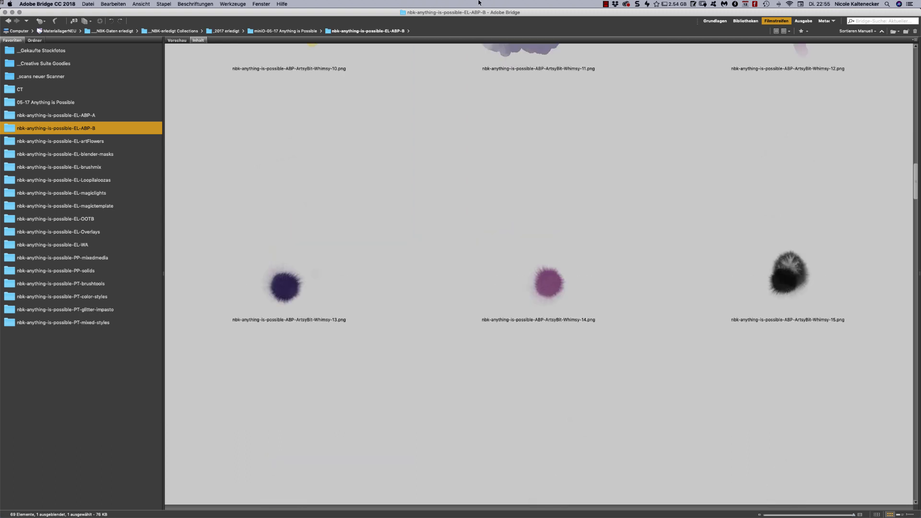
pyautogui.click(720, 202)
pyautogui.doubleClick(297, 288)
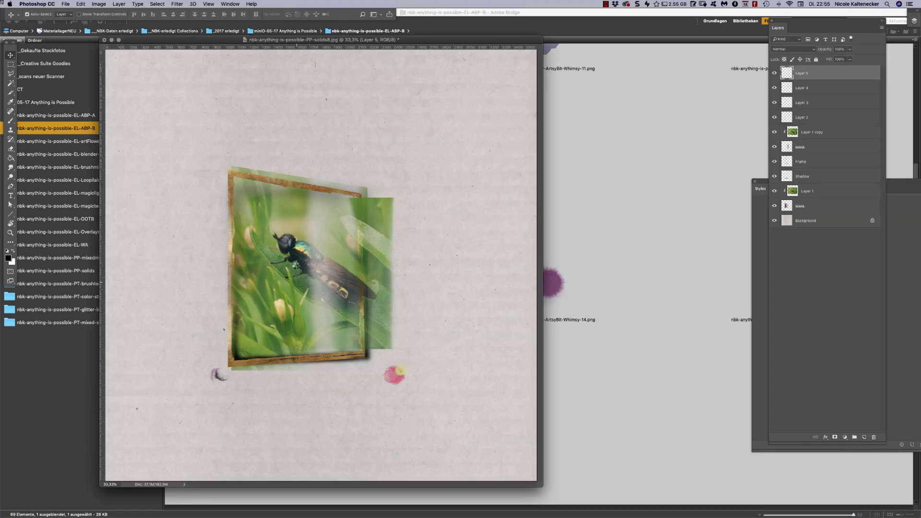
pyautogui.moveTo(310, 143); pyautogui.dragTo(400, 397)
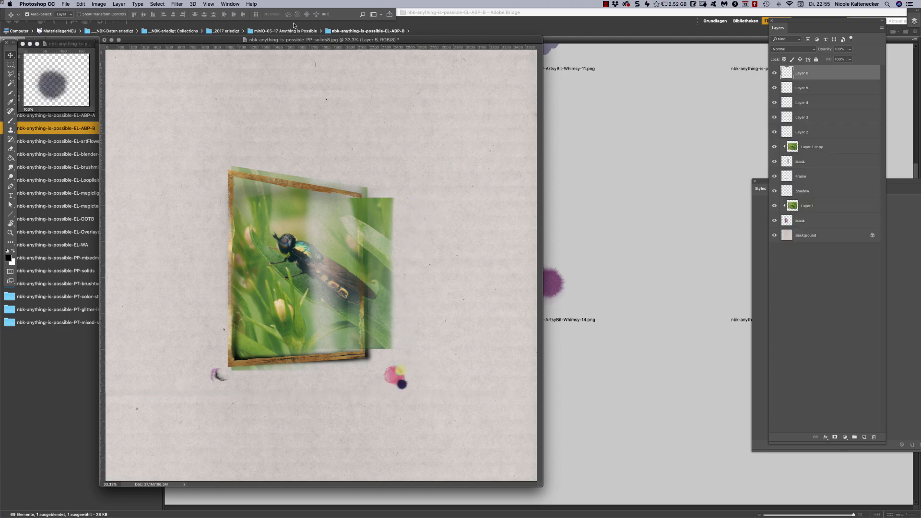
pyautogui.click(61, 96)
pyautogui.press('super+w')
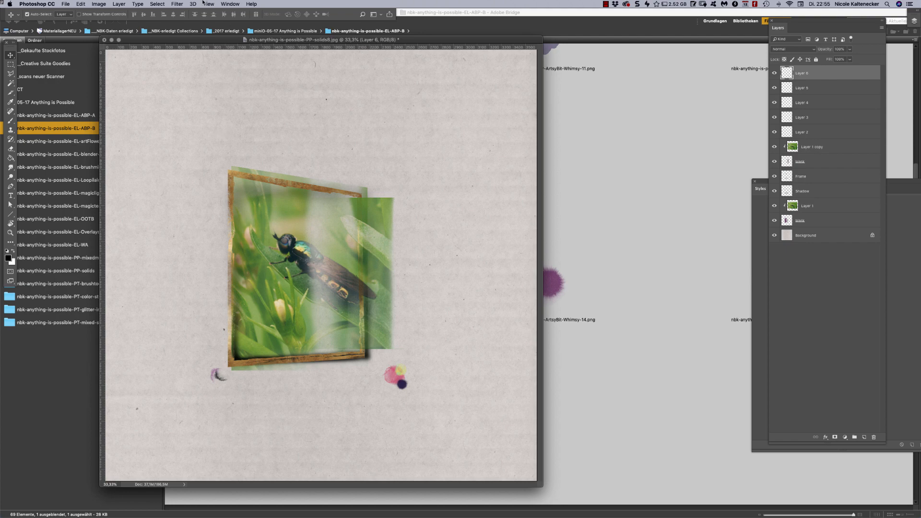
# - Switch back to Bridge, show the nbk-anything-is-possible-PT-brushtools folder and look over its preview, brush and tool files
pyautogui.moveTo(186, 40); pyautogui.dragTo(306, 47)
pyautogui.click(128, 232)
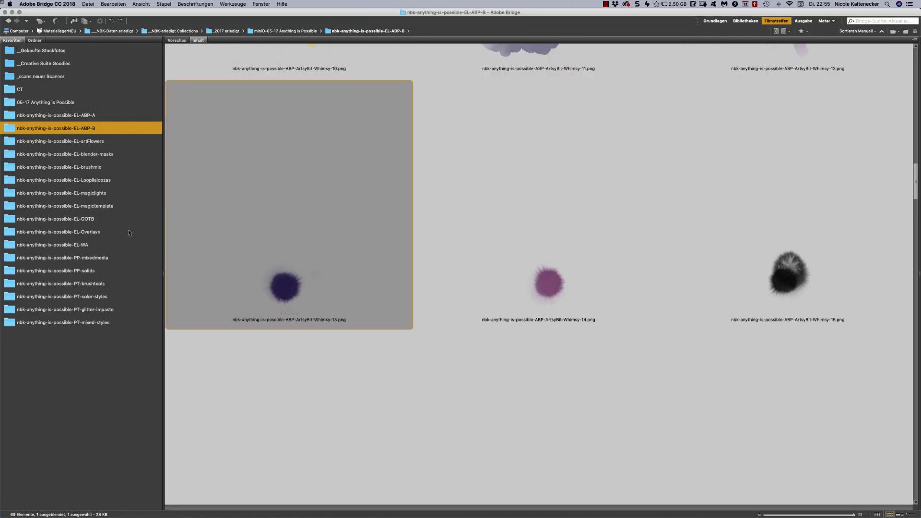
pyautogui.click(103, 268)
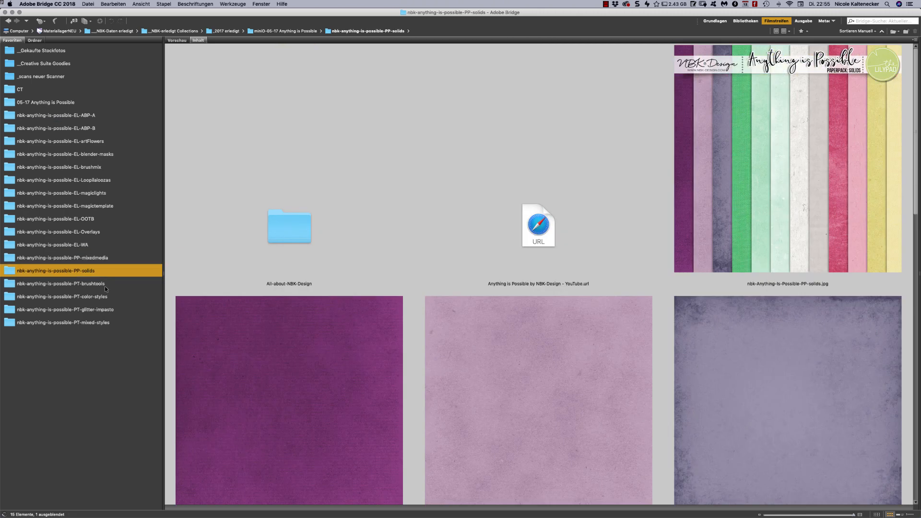
pyautogui.click(106, 286)
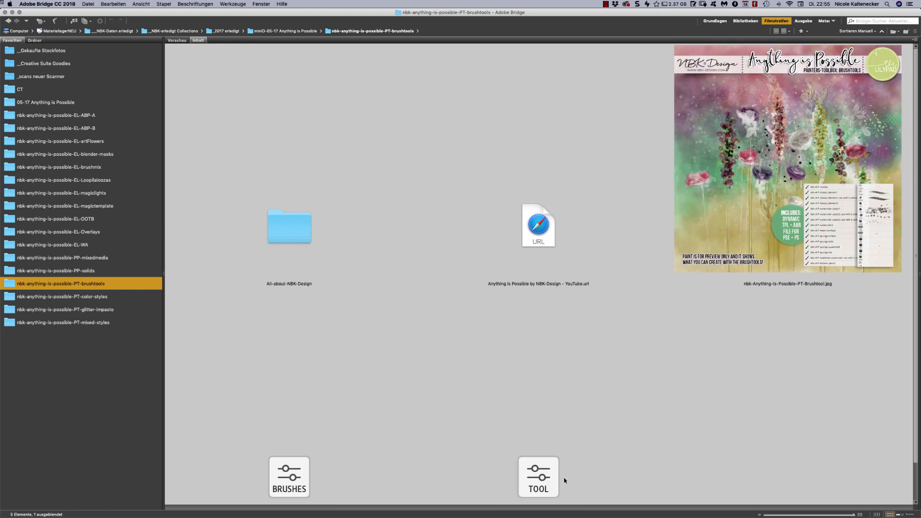
pyautogui.scroll(-2, 889, 156)
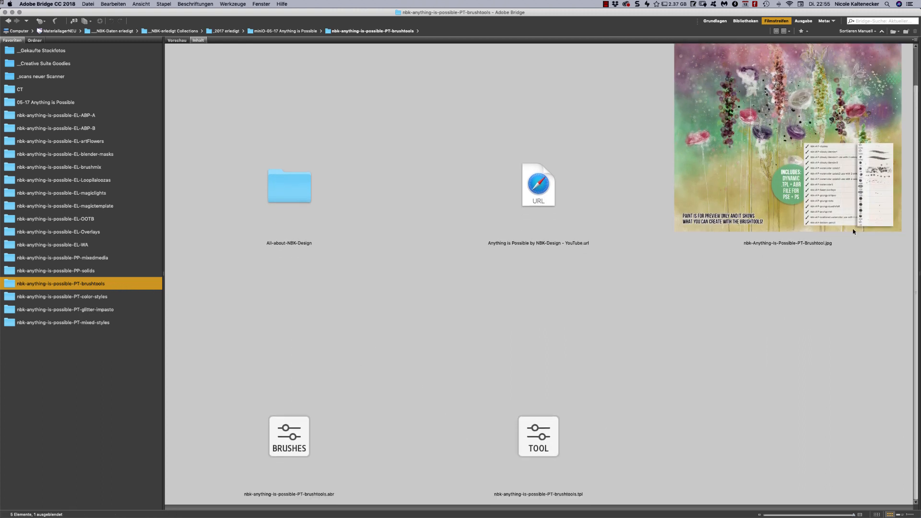
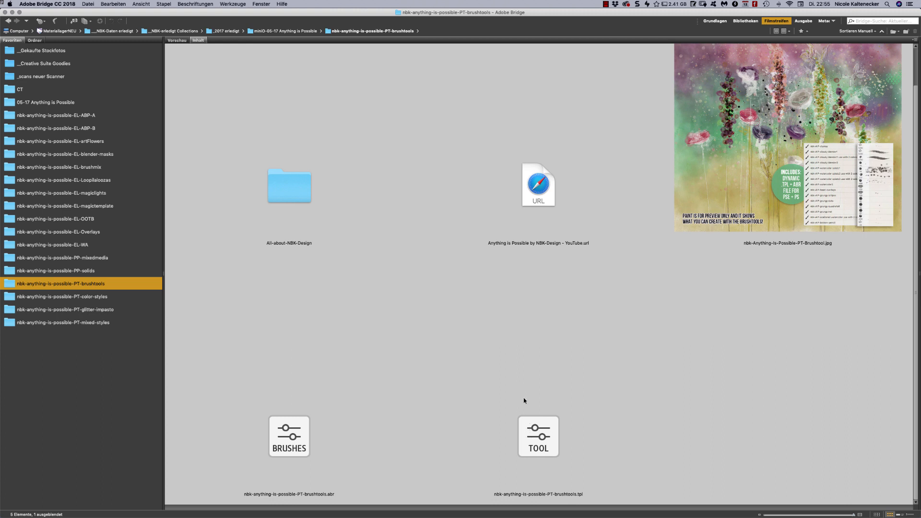
# - Point out the brushtools .abr and .tpl files in Bridge and load nbk-anything-is-possible-PT-brushtools.tpl into Photoshop
pyautogui.click(546, 445)
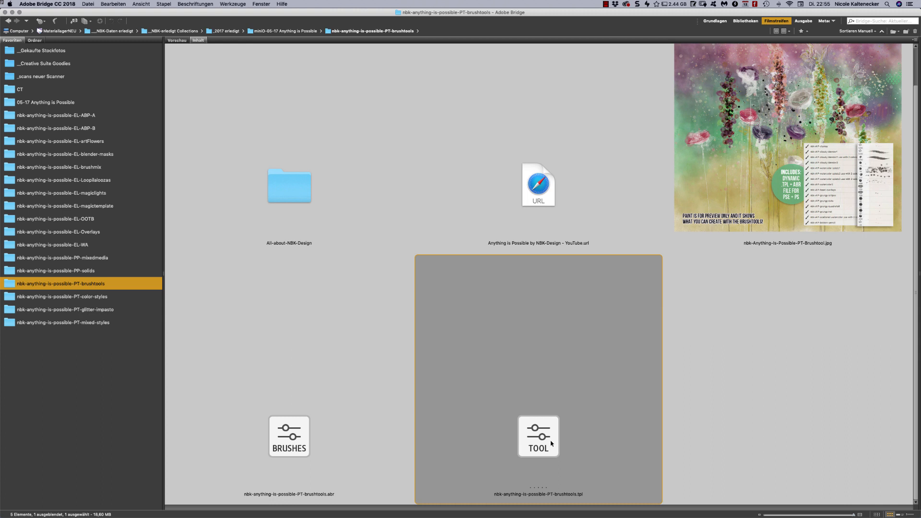
pyautogui.click(344, 393)
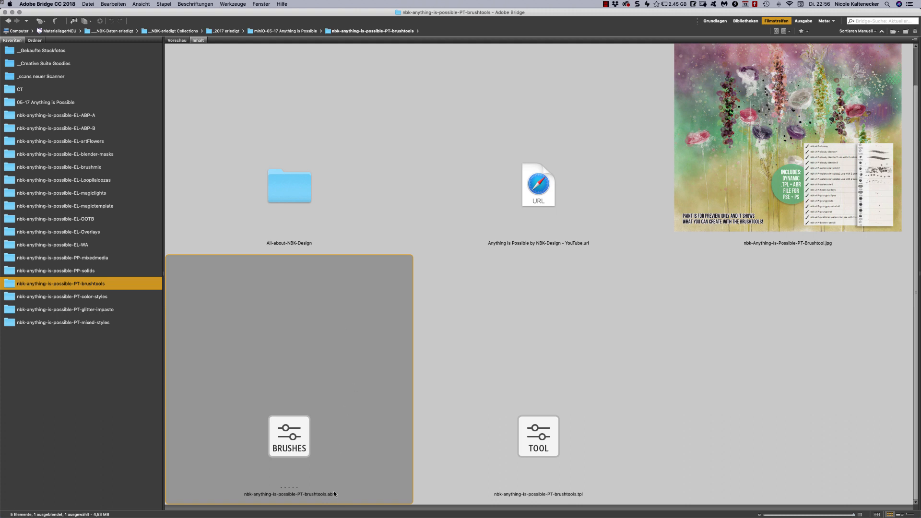
pyautogui.click(569, 434)
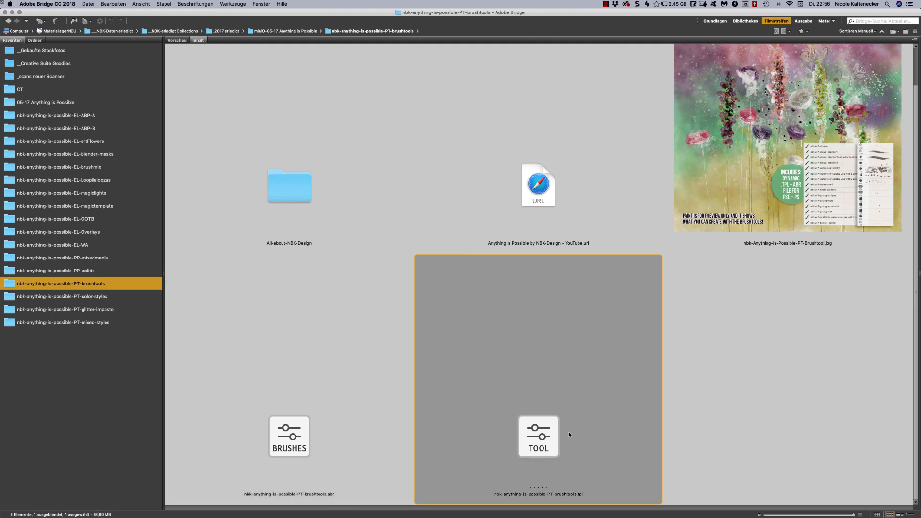
pyautogui.doubleClick(535, 449)
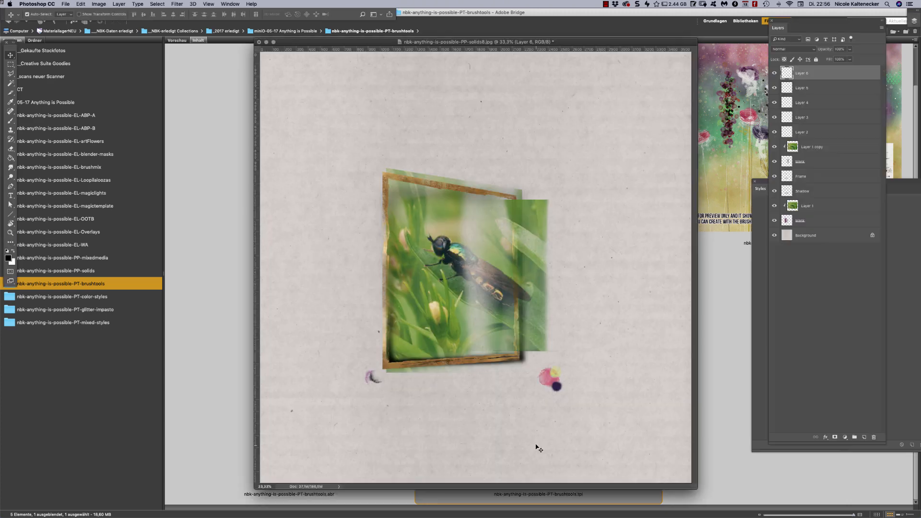
# - Select nbk-anything-is-possible-PT-brushtools.abr in Bridge, switch back to Photoshop and display the tool presets
pyautogui.click(253, 410)
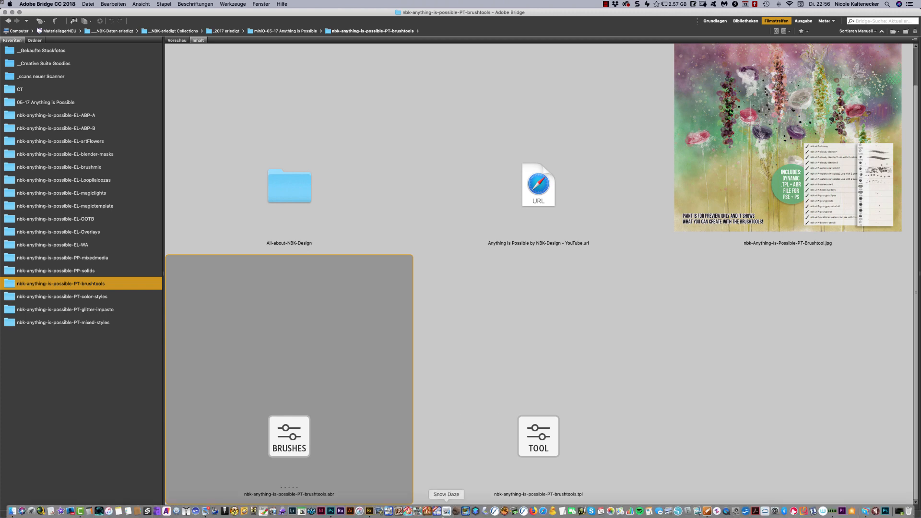
pyautogui.click(331, 510)
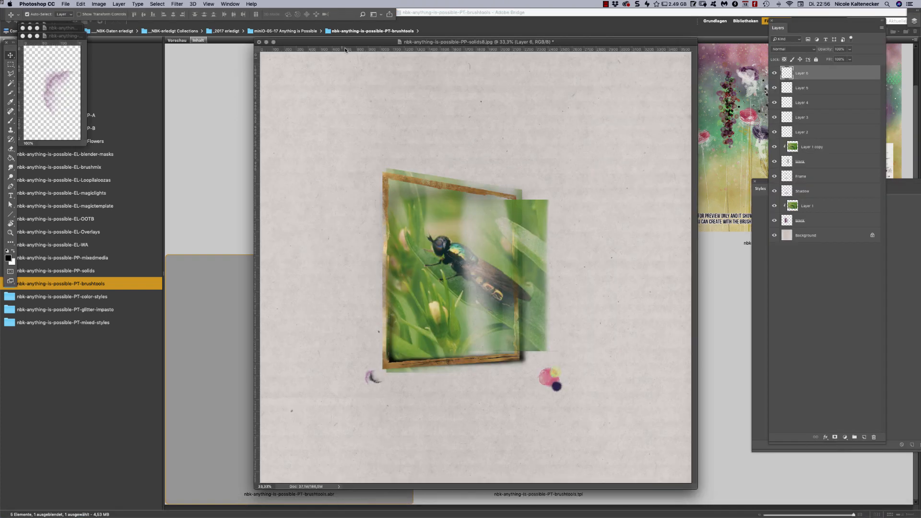
pyautogui.click(230, 4)
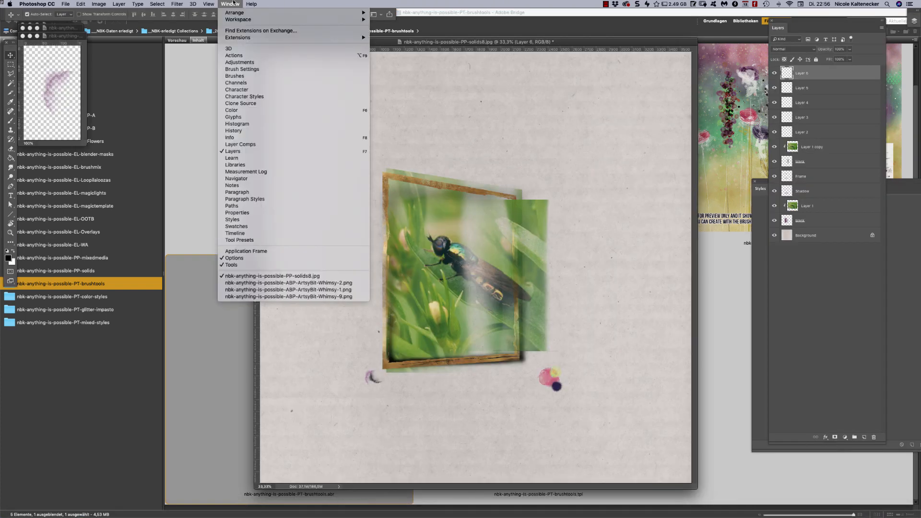
pyautogui.click(278, 240)
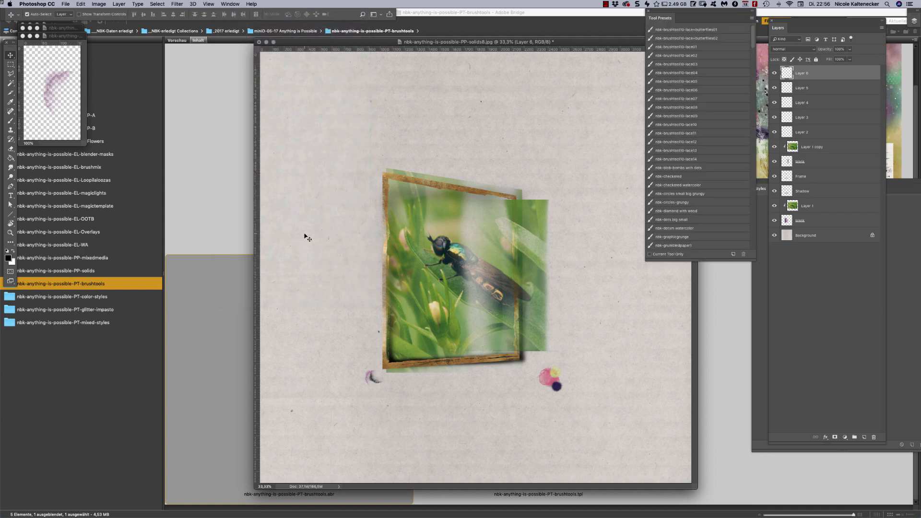
# - Delete all existing tool presets in the Preset Manager and finish
pyautogui.click(751, 20)
pyautogui.click(794, 121)
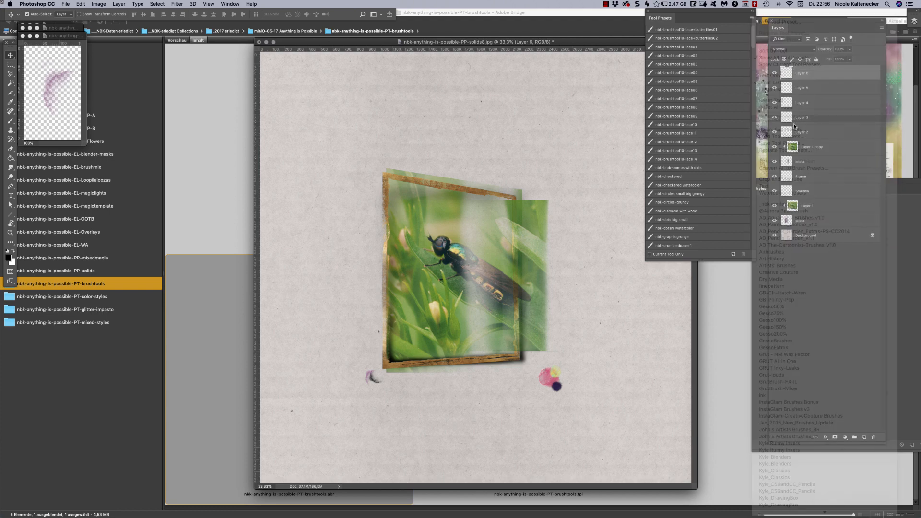
pyautogui.press('super+a')
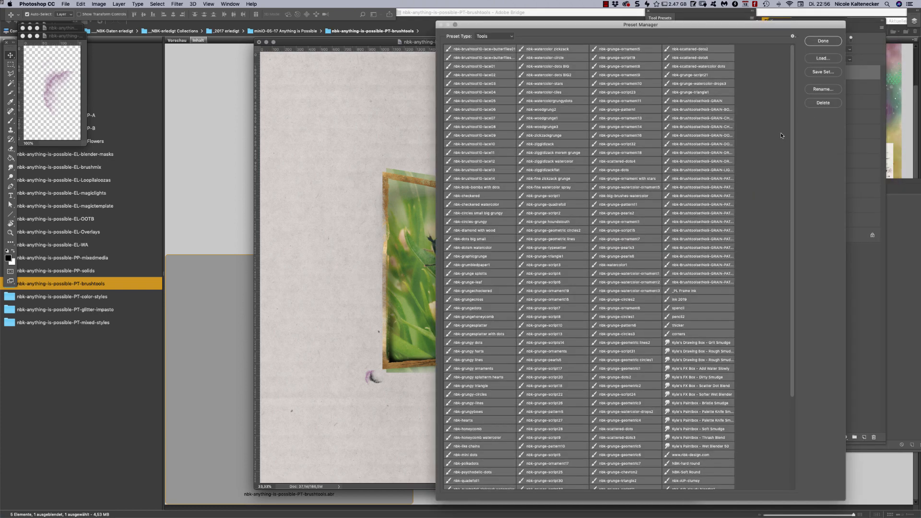
pyautogui.click(823, 103)
pyautogui.click(520, 198)
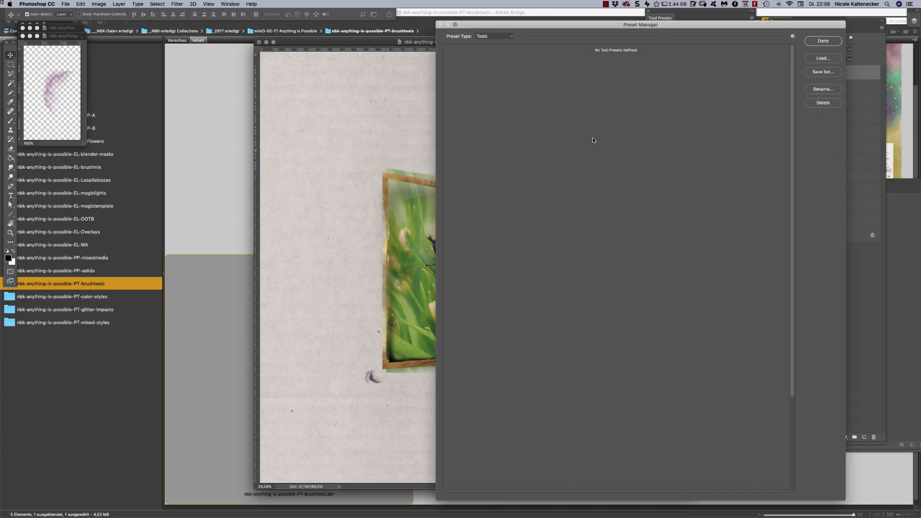
pyautogui.click(823, 41)
# - Switch to Bridge and load nbk-anything-is-possible-PT-brushtools.tpl into Photoshop's emptied tool presets
pyautogui.click(714, 380)
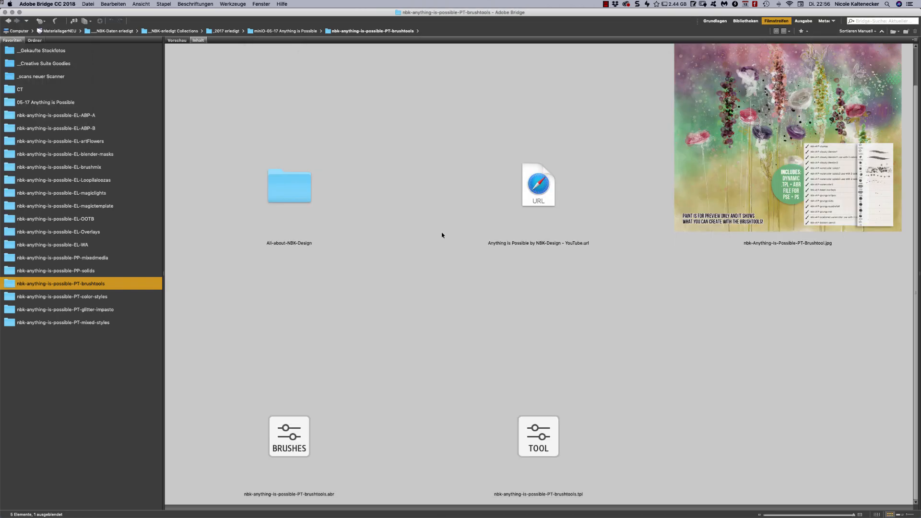
pyautogui.doubleClick(550, 434)
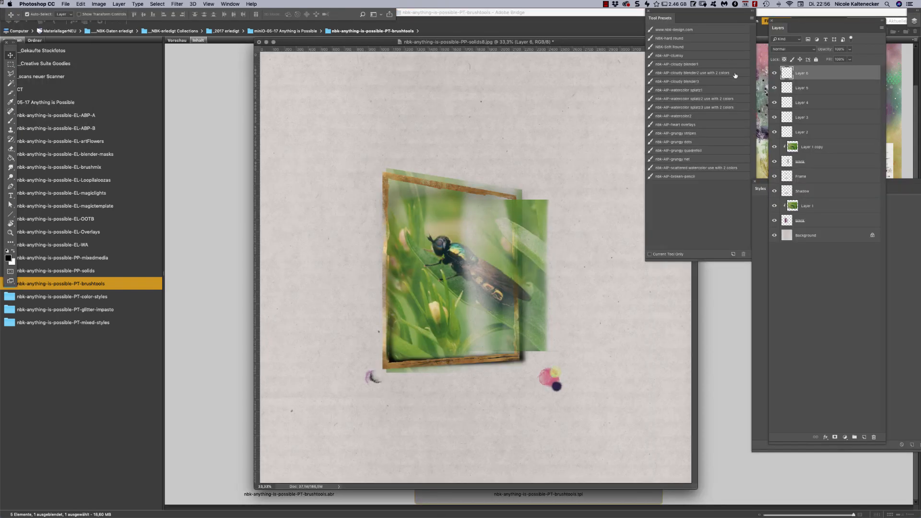
pyautogui.click(230, 4)
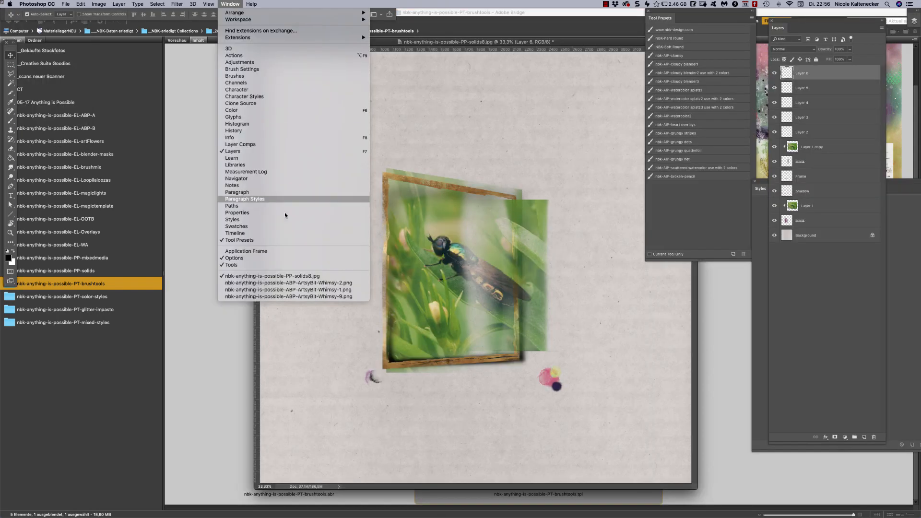
pyautogui.click(295, 240)
# - Show the tool presets as a large list in an enlarged panel and arrange the nbk-anything-is-possible-PP-solids8.jpg window beside it
pyautogui.moveTo(673, 19); pyautogui.dragTo(659, 151)
pyautogui.click(737, 145)
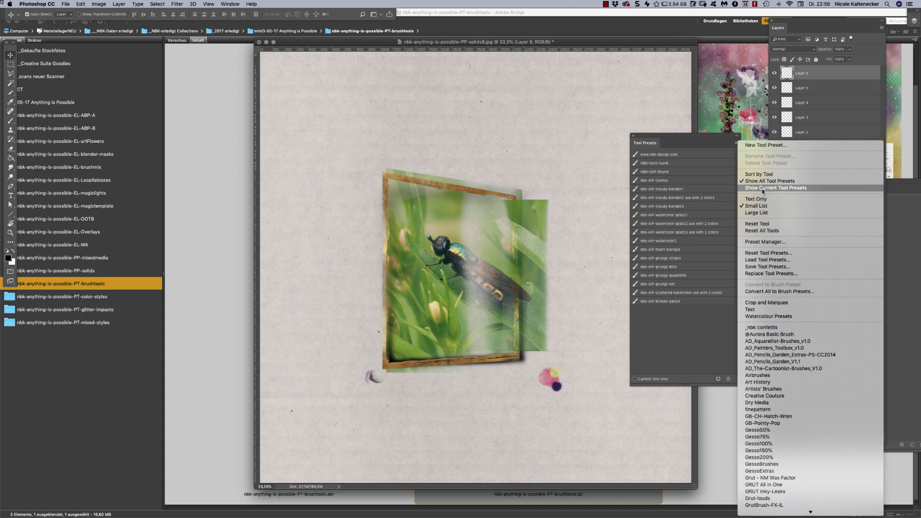
pyautogui.click(780, 212)
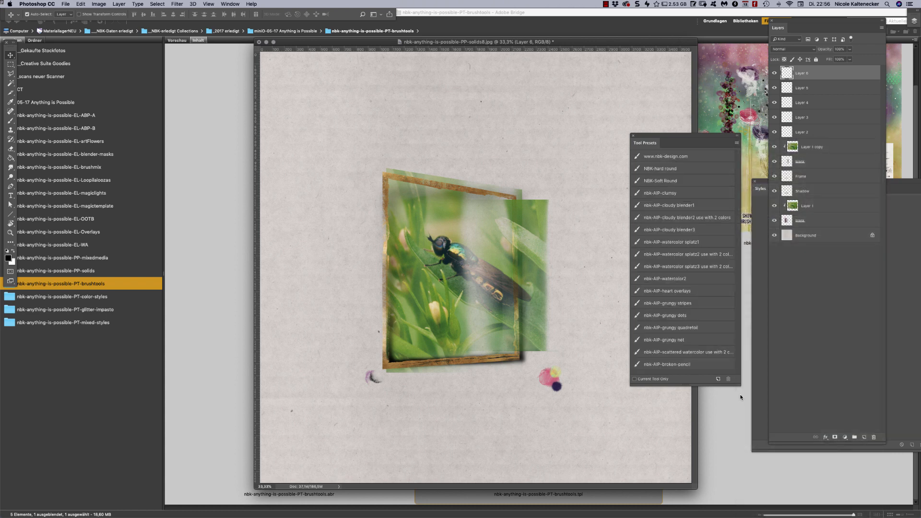
pyautogui.moveTo(739, 384); pyautogui.dragTo(850, 494)
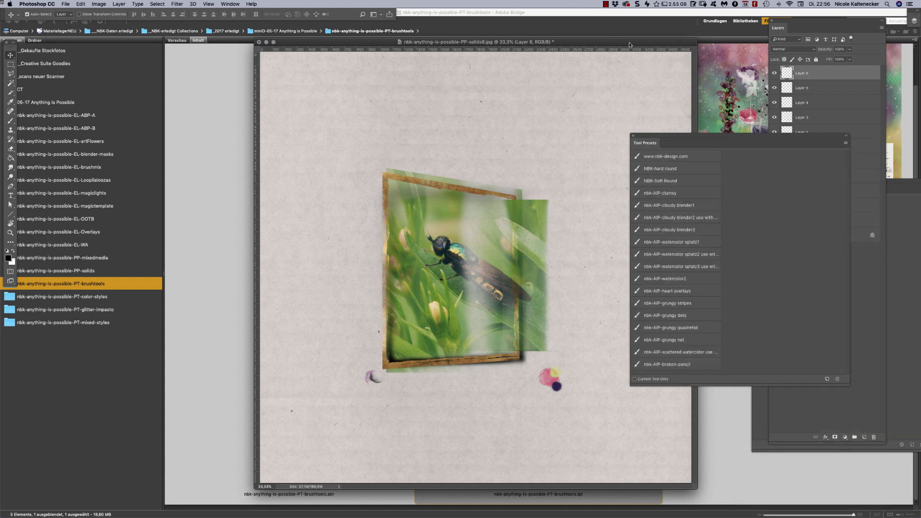
pyautogui.moveTo(630, 44); pyautogui.dragTo(536, 29)
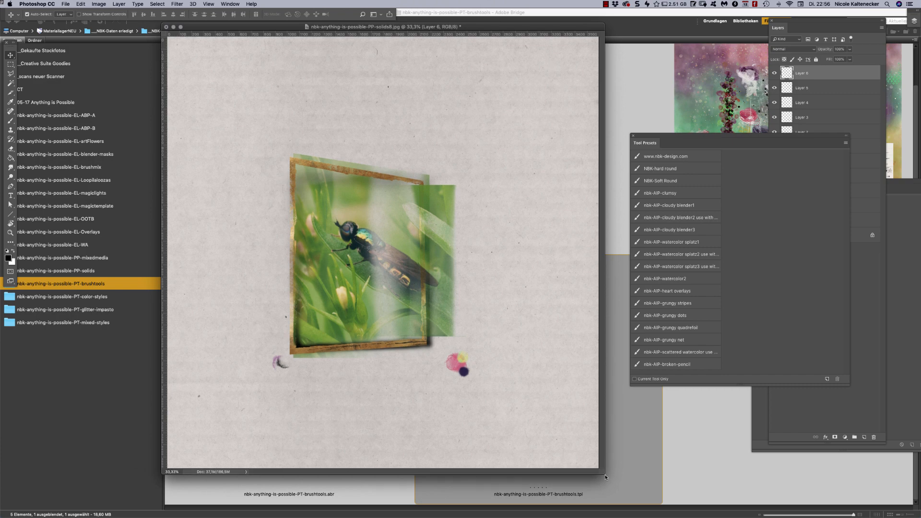
pyautogui.moveTo(607, 461); pyautogui.dragTo(616, 479)
pyautogui.moveTo(719, 384); pyautogui.dragTo(718, 450)
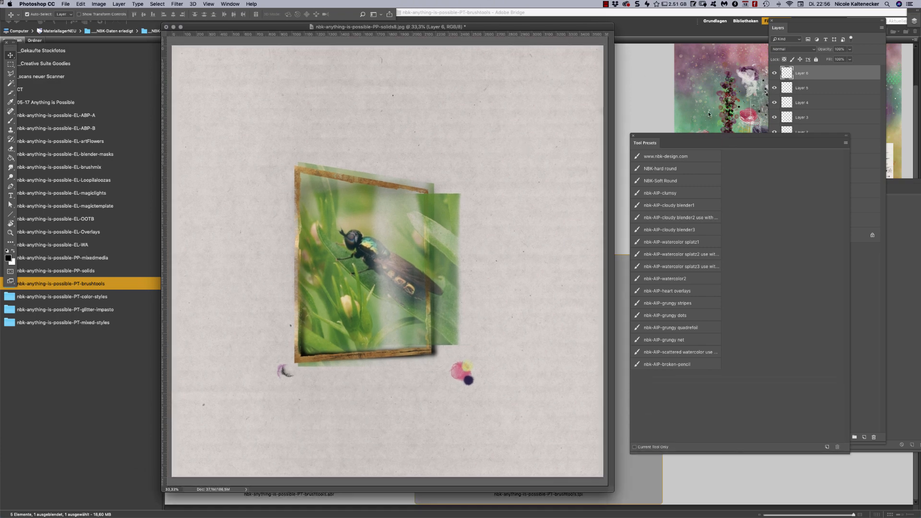
# - Group all layers above the Background, hide the group and add a new empty layer above it
pyautogui.click(867, 80)
pyautogui.keyDown('shift'); pyautogui.click(826, 220); pyautogui.keyUp('shift')
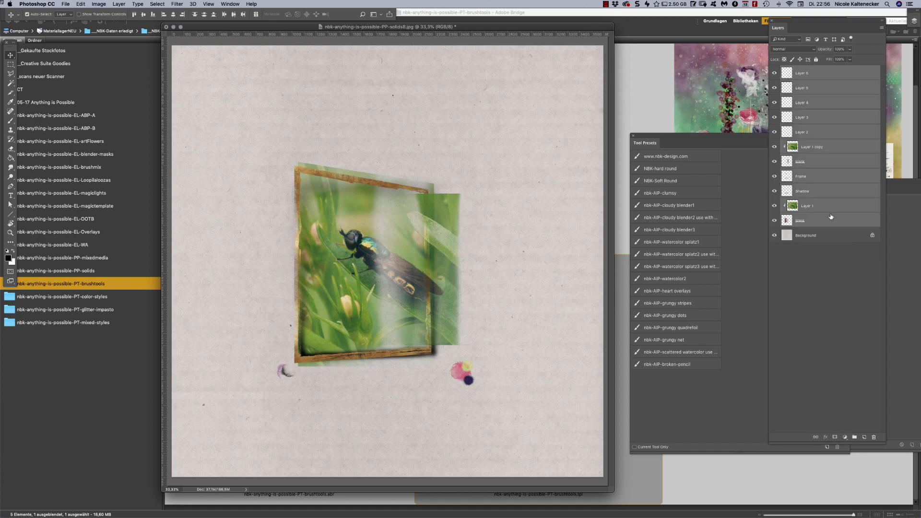
pyautogui.press('super+g')
pyautogui.click(775, 71)
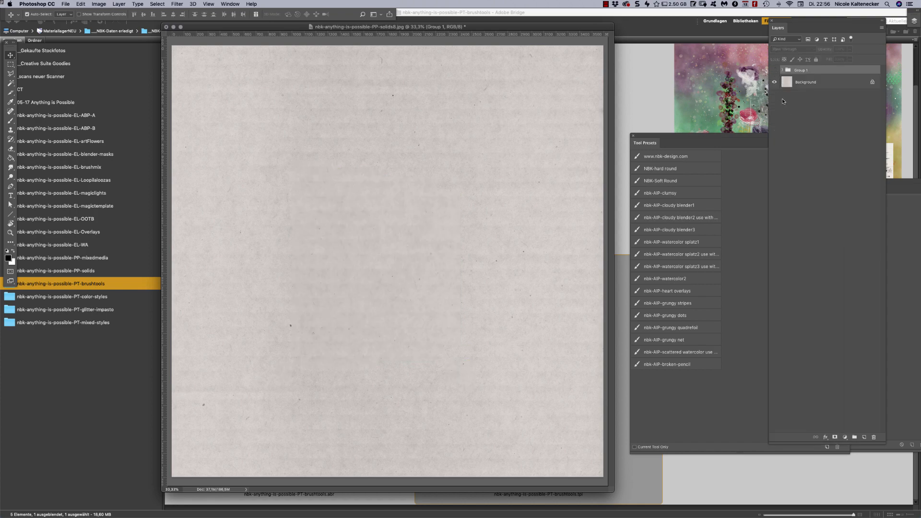
pyautogui.click(863, 438)
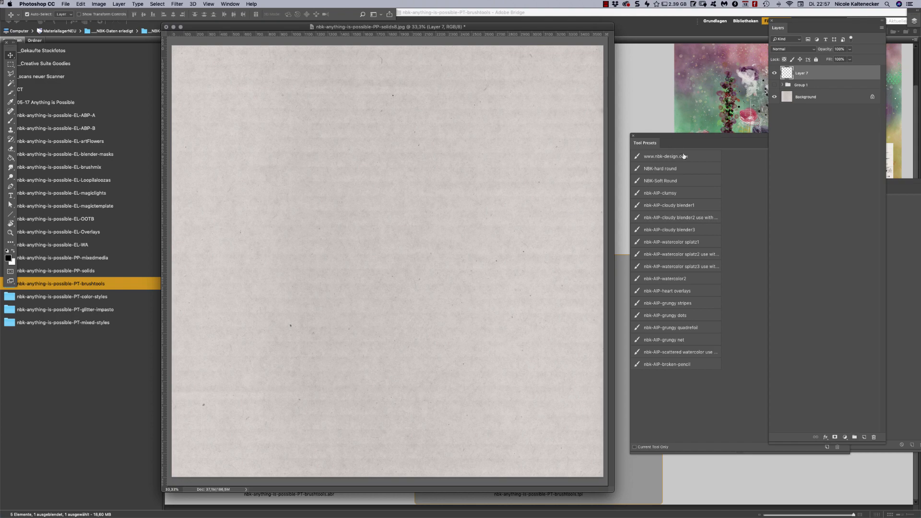
# - Paint a black zigzag scribble across the upper part of the paper with the nbk-AIP-clumsy brush preset
pyautogui.click(673, 193)
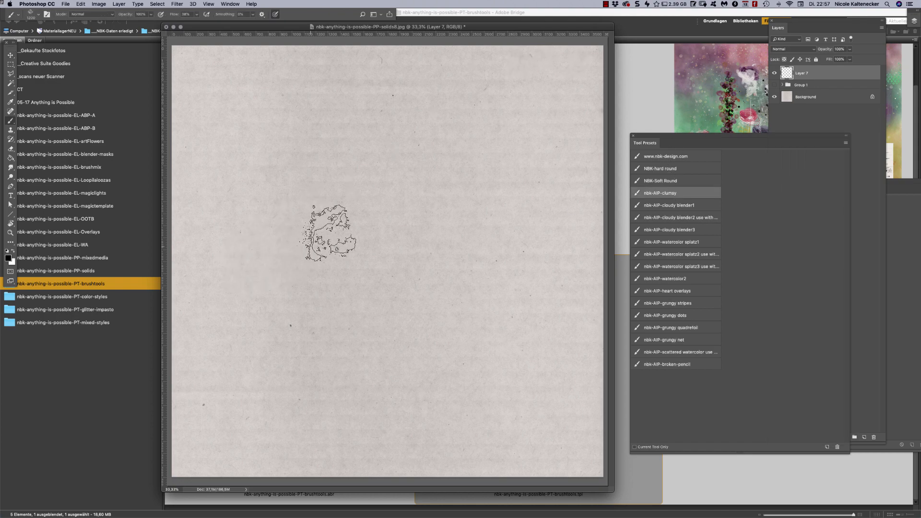
pyautogui.click(270, 184)
pyautogui.moveTo(271, 185)
pyautogui.mouseDown()
pyautogui.moveTo(297, 222)
pyautogui.moveTo(317, 200)
pyautogui.moveTo(249, 139)
pyautogui.moveTo(308, 165)
pyautogui.moveTo(365, 143)
pyautogui.moveTo(342, 143)
pyautogui.moveTo(325, 170)
pyautogui.moveTo(377, 176)
pyautogui.moveTo(423, 156)
pyautogui.moveTo(354, 133)
pyautogui.moveTo(402, 162)
pyautogui.moveTo(414, 140)
pyautogui.moveTo(429, 186)
pyautogui.moveTo(414, 163)
pyautogui.moveTo(423, 213)
pyautogui.moveTo(482, 157)
pyautogui.moveTo(477, 135)
pyautogui.moveTo(432, 139)
pyautogui.moveTo(501, 189)
pyautogui.moveTo(560, 177)
pyautogui.moveTo(483, 122)
pyautogui.moveTo(476, 141)
pyautogui.moveTo(444, 123)
pyautogui.moveTo(475, 154)
pyautogui.moveTo(416, 133)
pyautogui.moveTo(399, 146)
pyautogui.moveTo(410, 148)
pyautogui.moveTo(337, 156)
pyautogui.moveTo(439, 195)
pyautogui.moveTo(537, 140)
pyautogui.mouseUp()
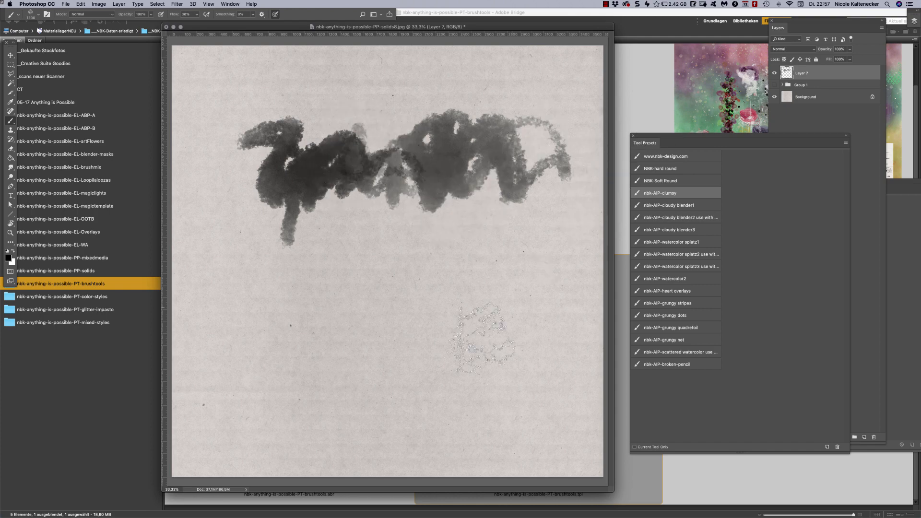
# - Switch to Bridge, show the nbk-anything-is-possible-PT-color-styles folder and look over its preview, styles and swatch files
pyautogui.click(103, 336)
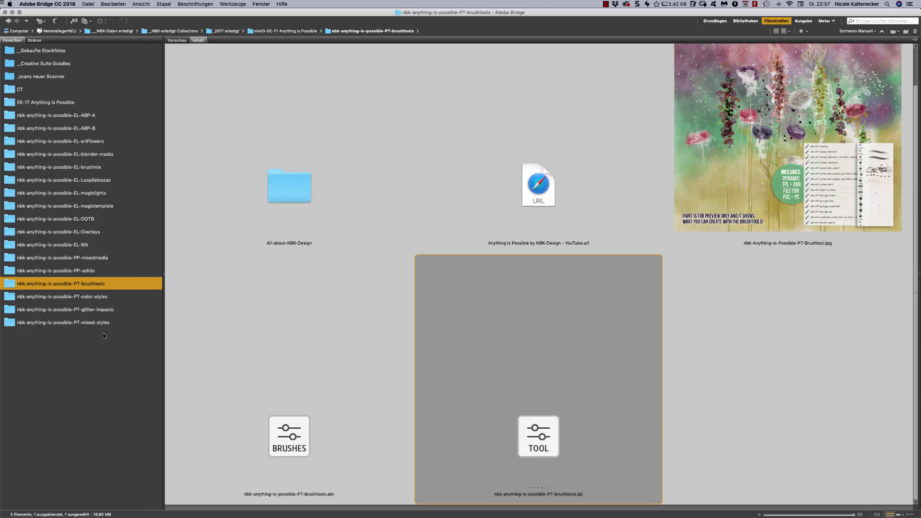
pyautogui.click(110, 300)
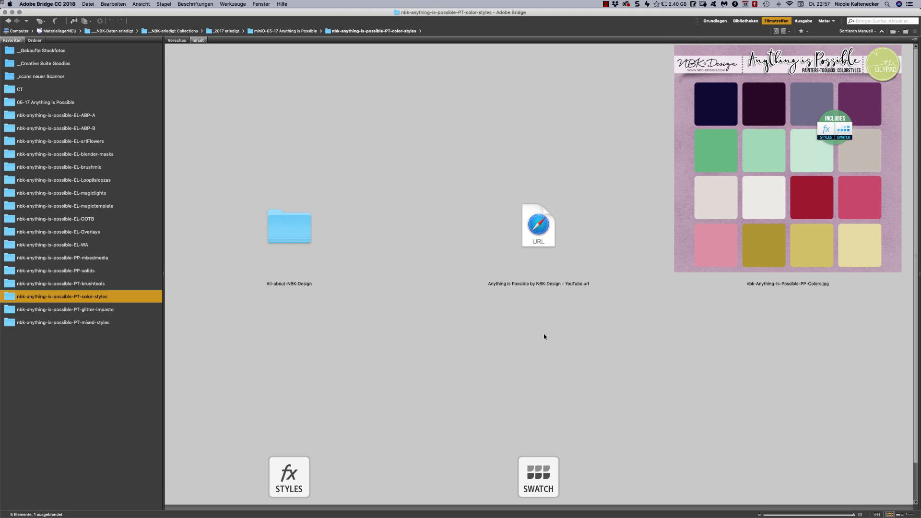
pyautogui.moveTo(606, 461); pyautogui.dragTo(279, 476)
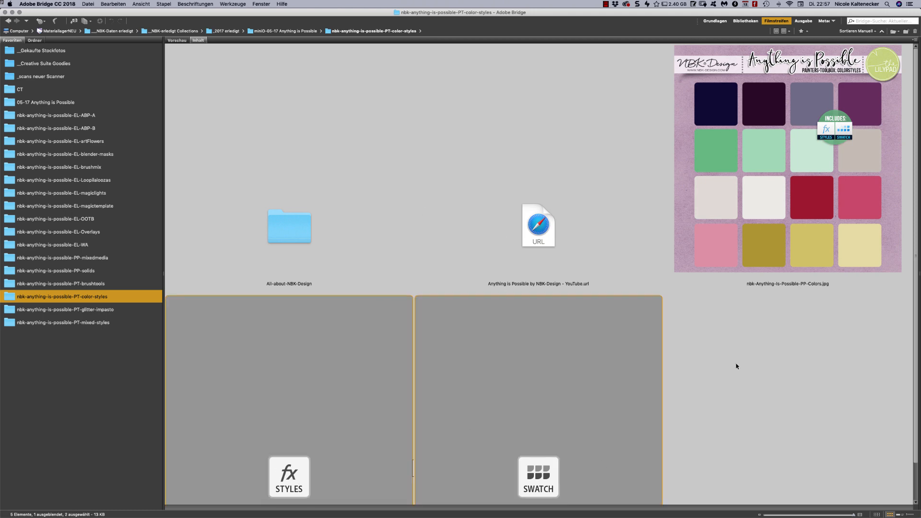
pyautogui.click(910, 270)
pyautogui.moveTo(915, 270); pyautogui.dragTo(903, 309)
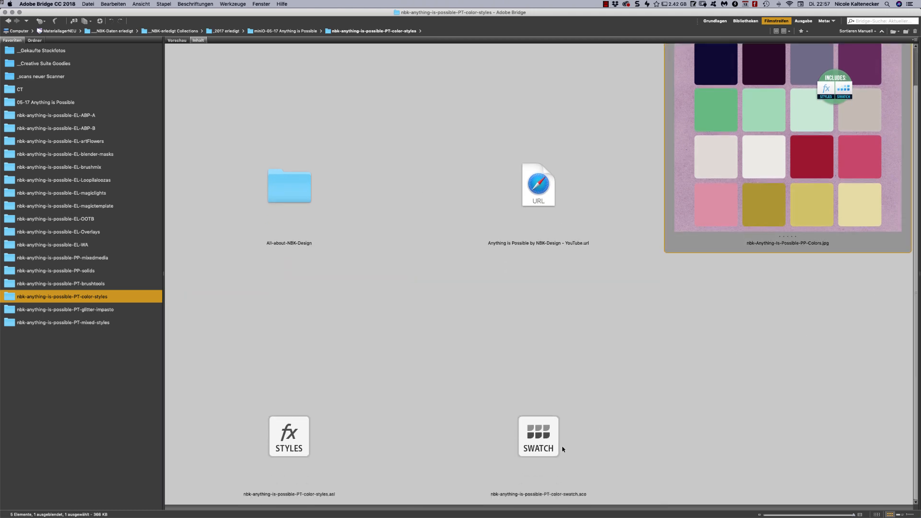
# - Load nbk-anything-is-possible-PT-color-styles.asl and nbk-anything-is-possible-PT-color-swatch.aco from Bridge into Photoshop
pyautogui.click(550, 436)
pyautogui.keyDown('shift'); pyautogui.click(309, 449); pyautogui.keyUp('shift')
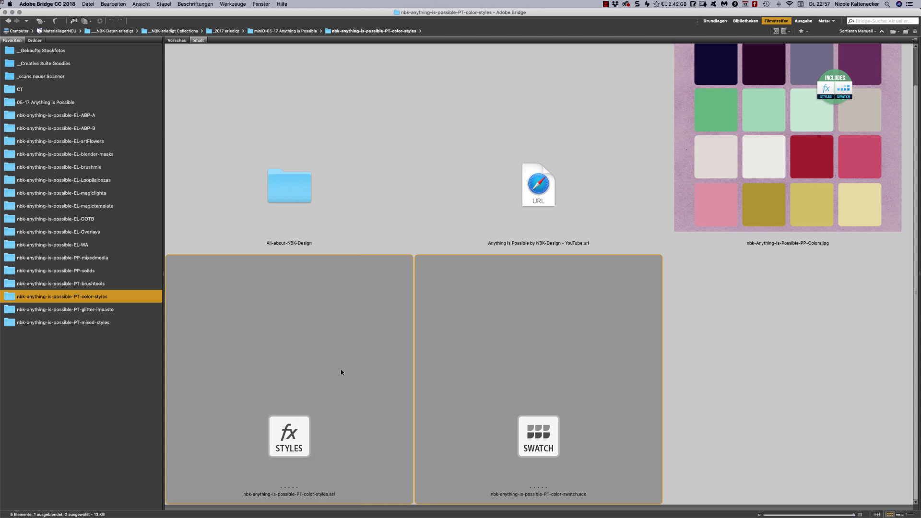
pyautogui.doubleClick(539, 442)
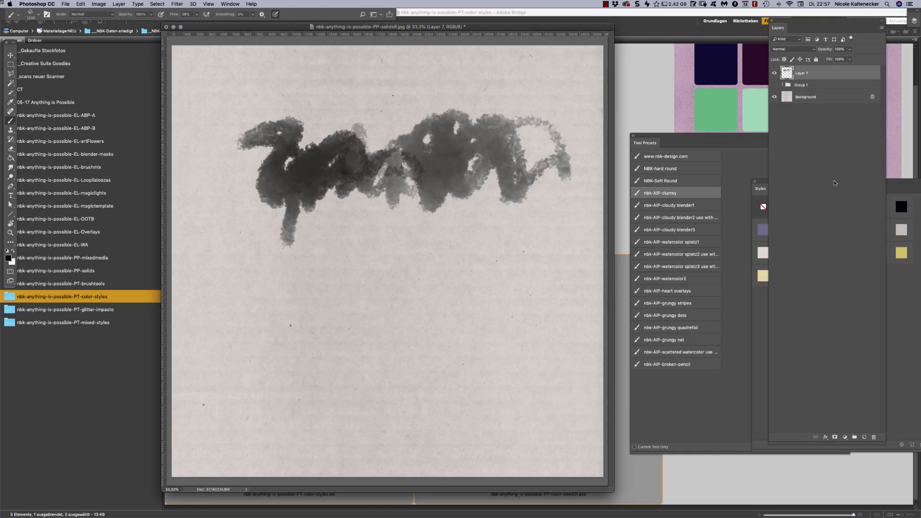
# - Bring the loaded styles into view, display the color swatches and place them above the tool presets
pyautogui.moveTo(908, 182); pyautogui.dragTo(909, 184)
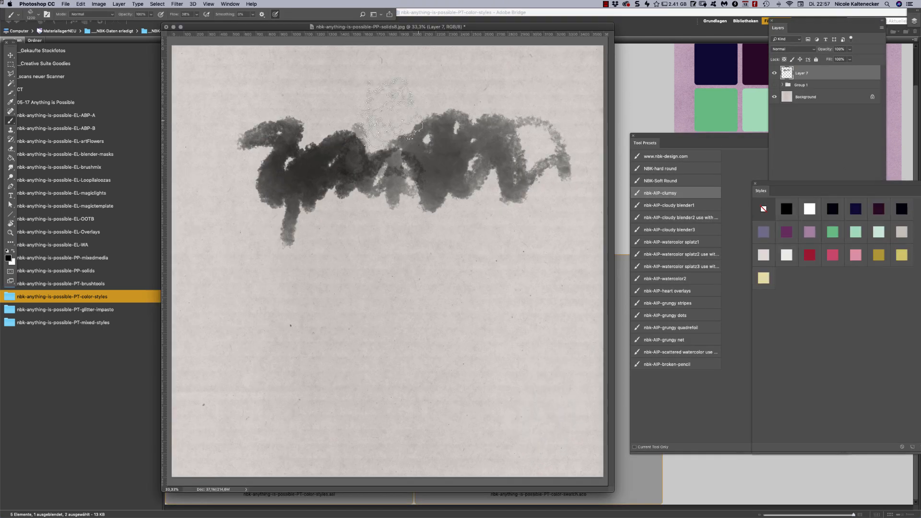
pyautogui.click(252, 4)
pyautogui.moveTo(230, 4)
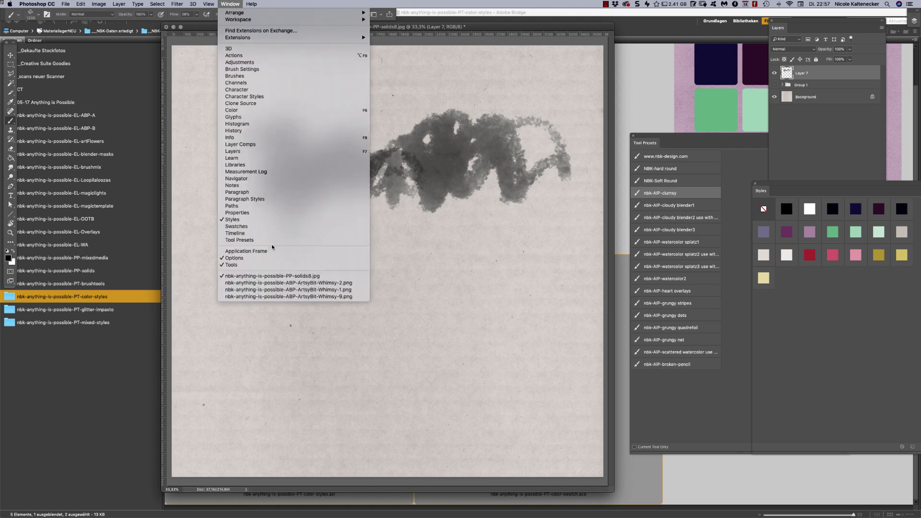
pyautogui.click(279, 226)
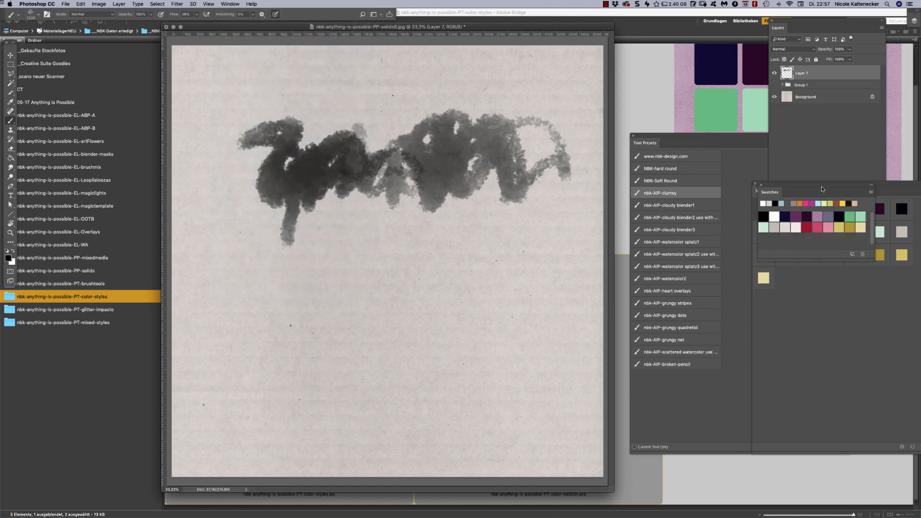
pyautogui.moveTo(821, 187); pyautogui.dragTo(710, 47)
# - Paint pink and purple strokes below the black scribble with nbk-AIP-clumsy, and a large purple cloud beside them with nbk-AIP-cloudy blender1
pyautogui.click(709, 85)
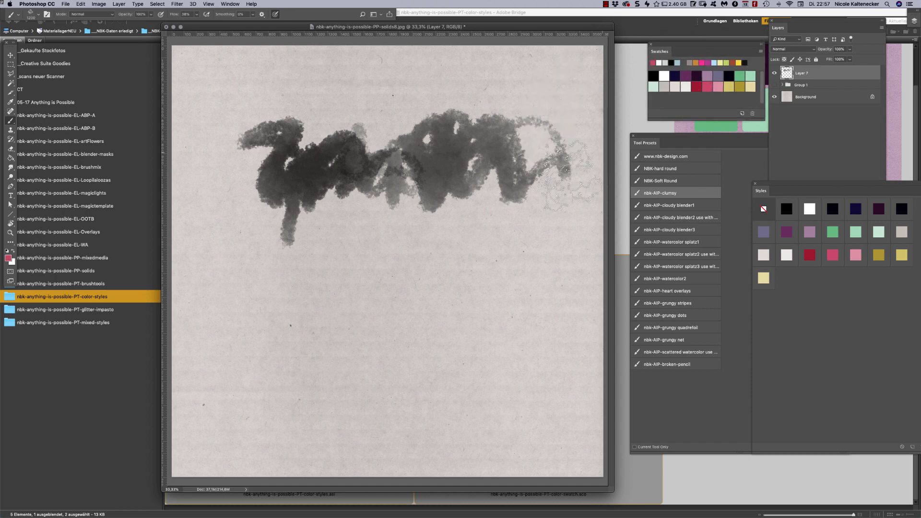
pyautogui.moveTo(288, 263)
pyautogui.mouseDown()
pyautogui.moveTo(322, 308)
pyautogui.moveTo(314, 207)
pyautogui.moveTo(317, 225)
pyautogui.moveTo(326, 206)
pyautogui.moveTo(250, 218)
pyautogui.moveTo(339, 206)
pyautogui.moveTo(374, 264)
pyautogui.moveTo(348, 259)
pyautogui.moveTo(391, 225)
pyautogui.moveTo(422, 308)
pyautogui.moveTo(456, 278)
pyautogui.moveTo(467, 307)
pyautogui.moveTo(421, 318)
pyautogui.moveTo(355, 307)
pyautogui.moveTo(503, 308)
pyautogui.moveTo(562, 201)
pyautogui.mouseUp()
pyautogui.click(688, 75)
pyautogui.click(692, 211)
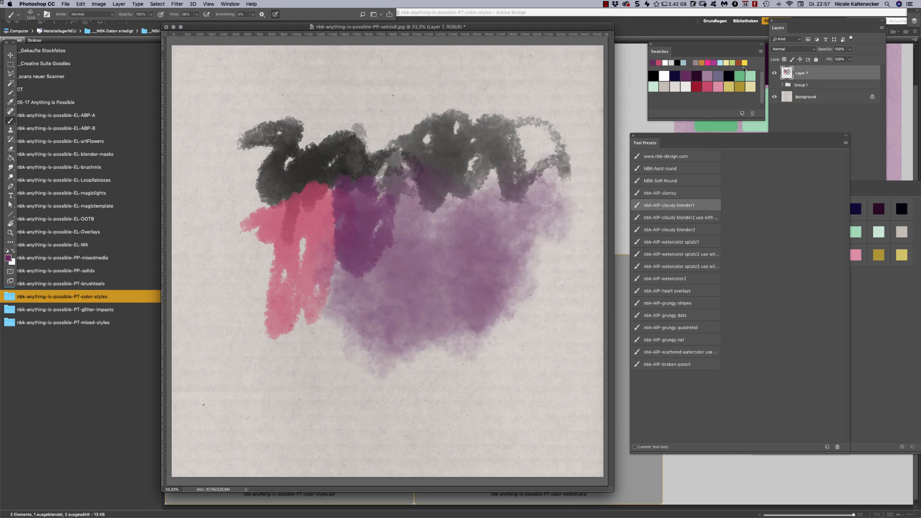
# - Paint an ochre cloud over the purple one with nbk-AIP-cloudy blender1 and extend it toward the lower right with nbk-AIP-cloudy blender2
pyautogui.moveTo(432, 186)
pyautogui.mouseDown()
pyautogui.moveTo(427, 222)
pyautogui.moveTo(398, 227)
pyautogui.moveTo(393, 249)
pyautogui.moveTo(462, 307)
pyautogui.moveTo(513, 318)
pyautogui.mouseUp()
pyautogui.click(690, 217)
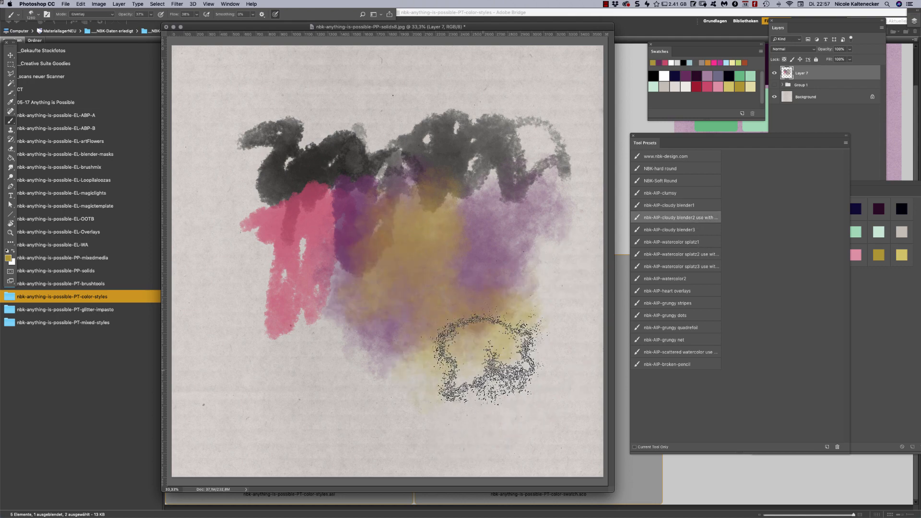
pyautogui.moveTo(493, 349)
pyautogui.mouseDown()
pyautogui.moveTo(540, 324)
pyautogui.moveTo(482, 336)
pyautogui.moveTo(547, 288)
pyautogui.mouseUp()
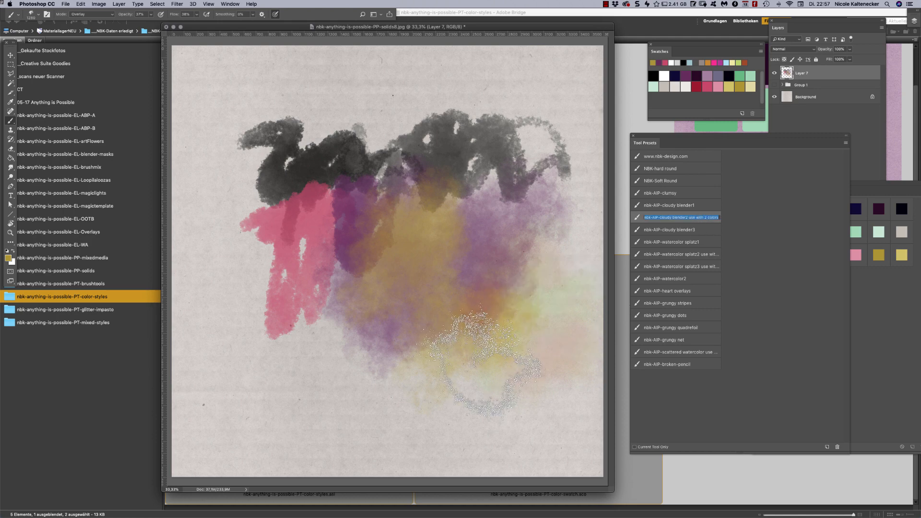
pyautogui.click(103, 355)
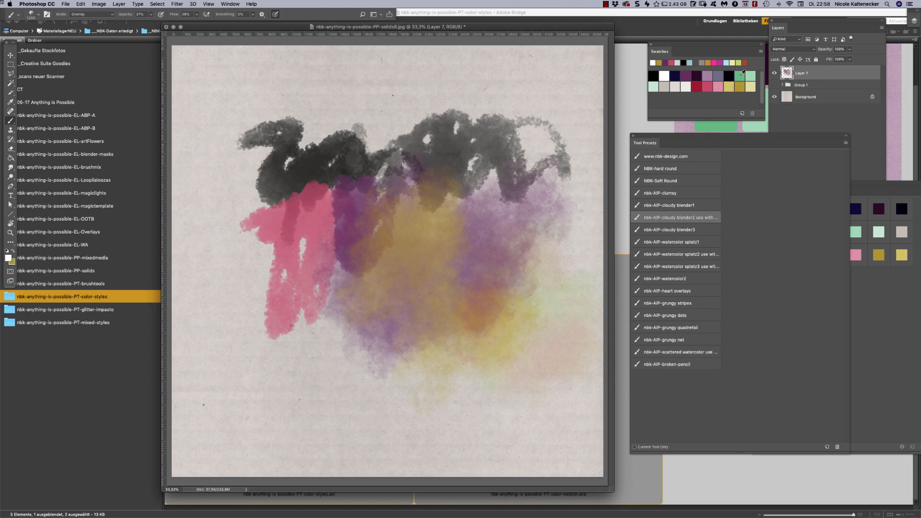
# - Paint green and ochre clouds below, beside and above the existing strokes with nbk-AIP-cloudy blender2, swapping the foreground and background colors between strokes
pyautogui.moveTo(380, 411)
pyautogui.mouseDown()
pyautogui.moveTo(298, 365)
pyautogui.moveTo(383, 384)
pyautogui.moveTo(482, 331)
pyautogui.moveTo(546, 345)
pyautogui.mouseUp()
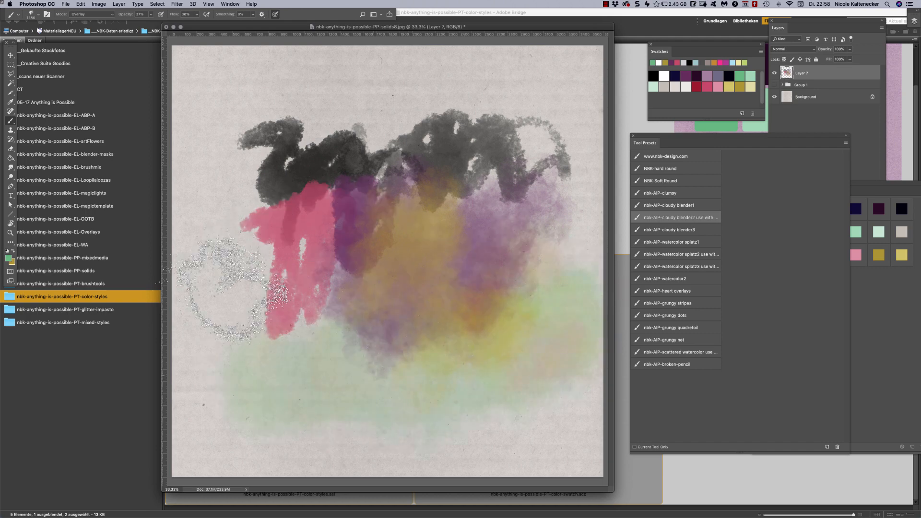
pyautogui.moveTo(288, 314)
pyautogui.mouseDown()
pyautogui.moveTo(235, 261)
pyautogui.moveTo(276, 273)
pyautogui.moveTo(280, 298)
pyautogui.moveTo(296, 266)
pyautogui.moveTo(279, 322)
pyautogui.moveTo(255, 288)
pyautogui.moveTo(225, 313)
pyautogui.moveTo(271, 375)
pyautogui.moveTo(343, 343)
pyautogui.moveTo(326, 280)
pyautogui.mouseUp()
pyautogui.press('x')
pyautogui.rightClick(337, 283)
pyautogui.click(396, 99)
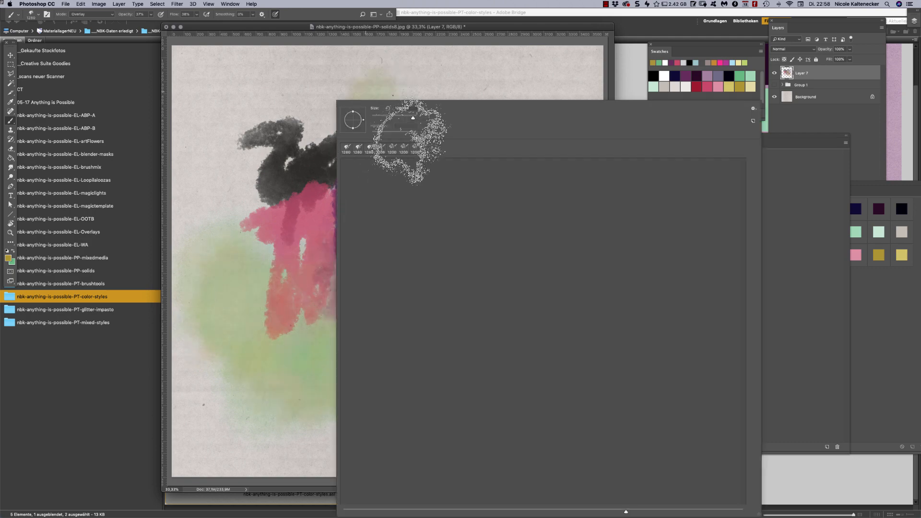
pyautogui.moveTo(259, 187)
pyautogui.mouseDown()
pyautogui.moveTo(401, 158)
pyautogui.moveTo(380, 139)
pyautogui.moveTo(434, 83)
pyautogui.moveTo(536, 239)
pyautogui.moveTo(581, 230)
pyautogui.moveTo(488, 262)
pyautogui.moveTo(429, 217)
pyautogui.moveTo(507, 195)
pyautogui.mouseUp()
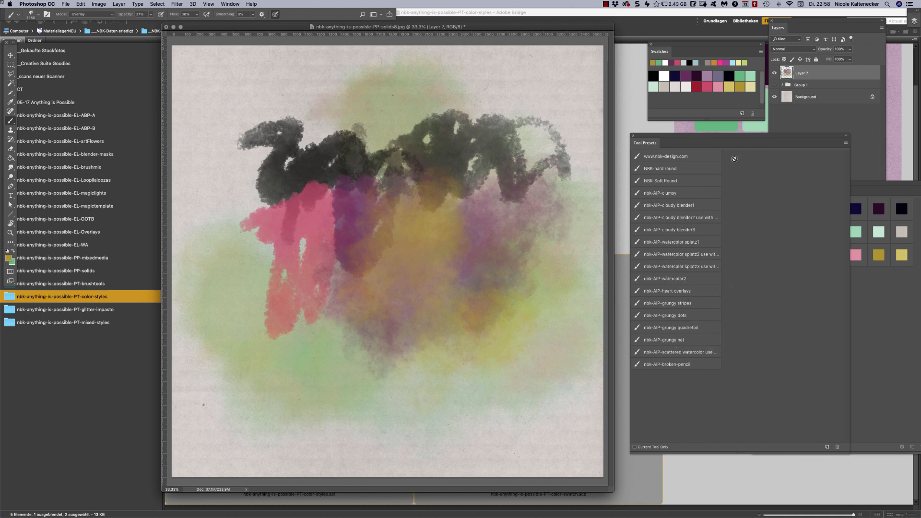
# - Paint an ochre cloud at the artwork's lower right and a large purple cloud across its lower half with nbk-AIP-cloudy blender3
pyautogui.click(693, 231)
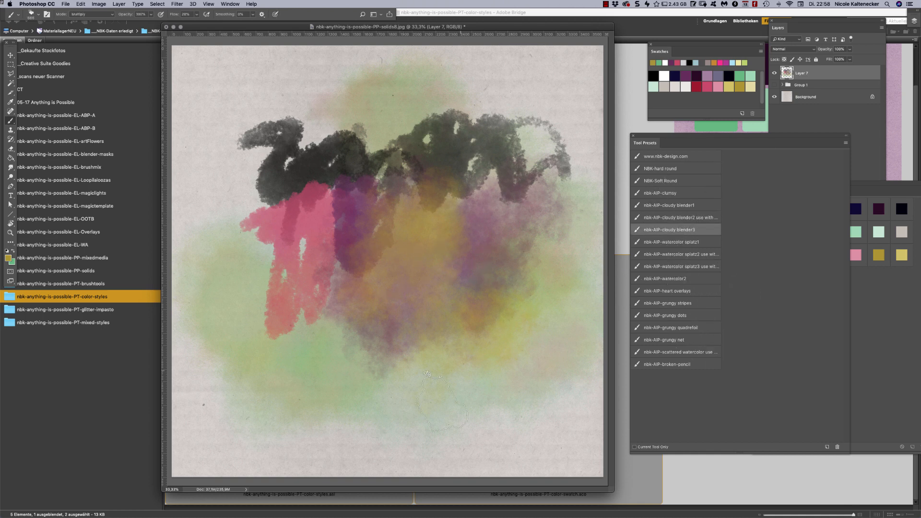
pyautogui.moveTo(425, 373)
pyautogui.mouseDown()
pyautogui.moveTo(454, 378)
pyautogui.moveTo(516, 277)
pyautogui.mouseUp()
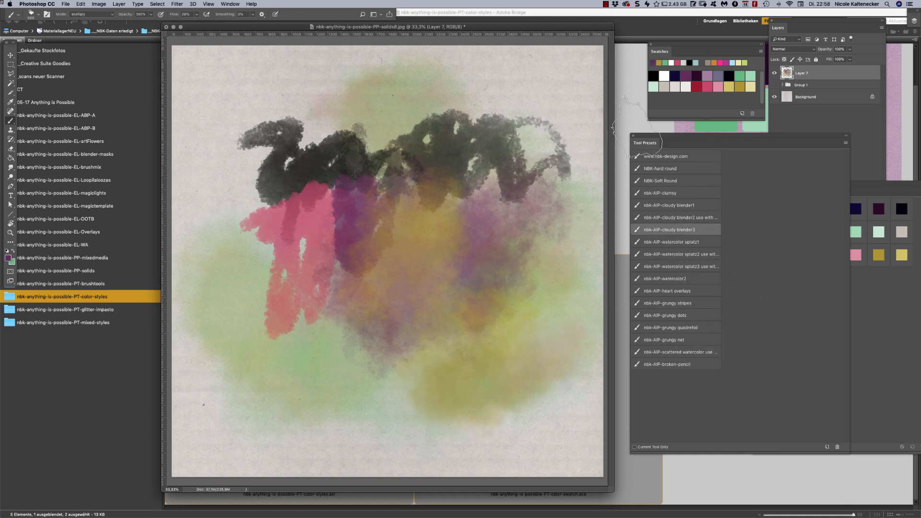
pyautogui.moveTo(450, 299)
pyautogui.mouseDown()
pyautogui.moveTo(307, 355)
pyautogui.moveTo(458, 342)
pyautogui.moveTo(456, 313)
pyautogui.moveTo(458, 364)
pyautogui.moveTo(542, 268)
pyautogui.moveTo(534, 230)
pyautogui.moveTo(339, 253)
pyautogui.moveTo(302, 336)
pyautogui.moveTo(444, 350)
pyautogui.mouseUp()
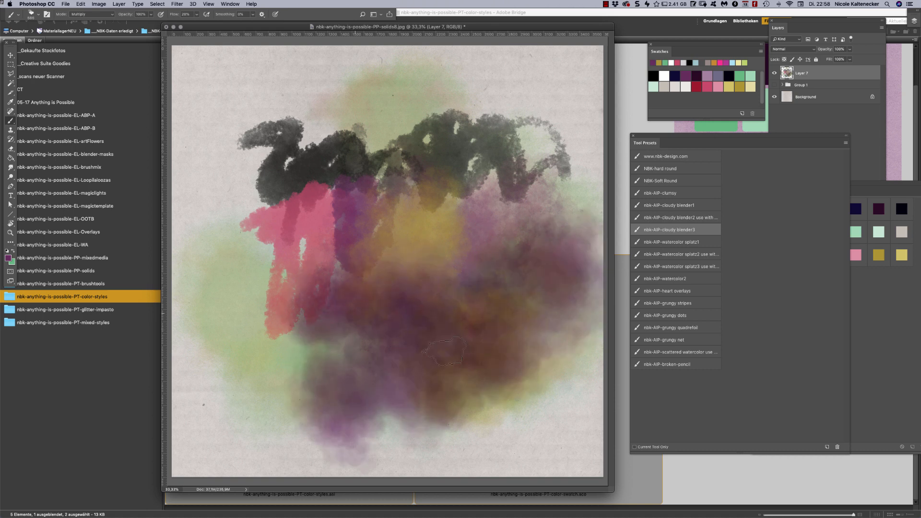
# - Scatter purple and white dots with nbk-AIP-watercolor splatz1 and dense white and green dots across the artwork with nbk-AIP-watercolor splatz2
pyautogui.click(689, 243)
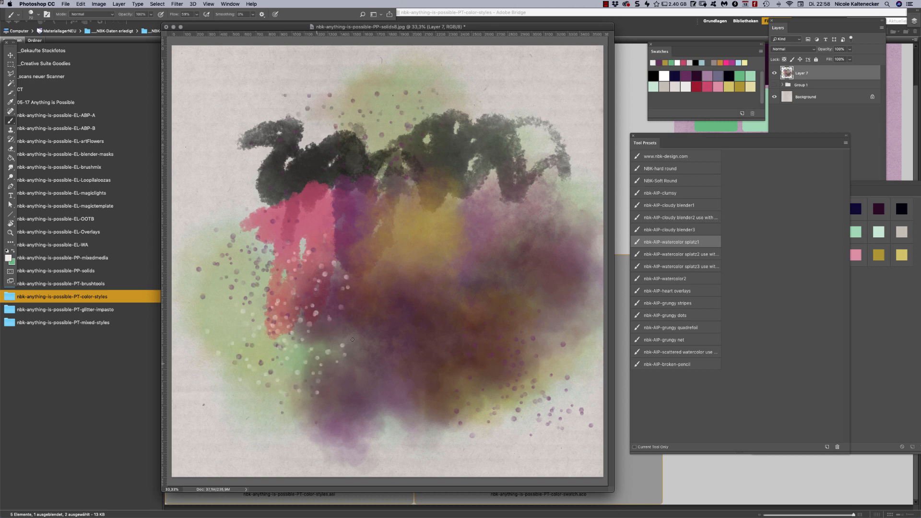
pyautogui.click(696, 259)
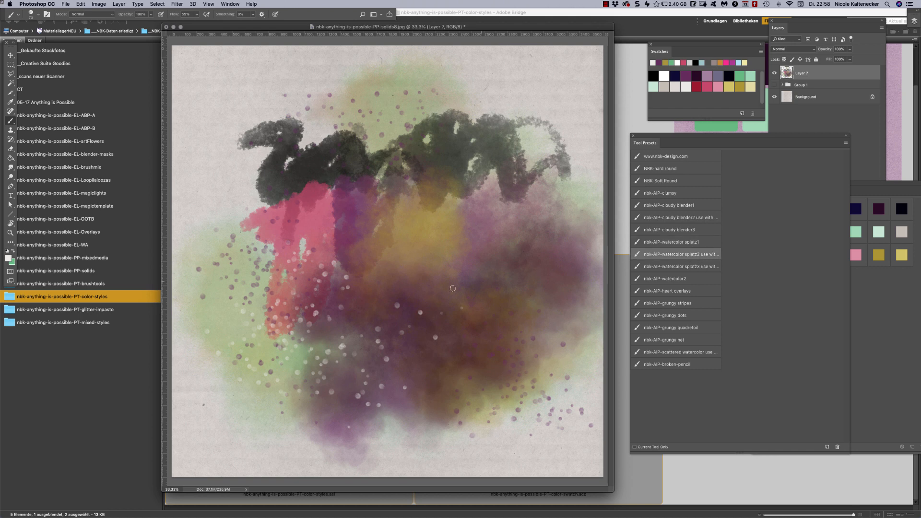
pyautogui.moveTo(453, 289)
pyautogui.mouseDown()
pyautogui.moveTo(443, 313)
pyautogui.moveTo(495, 358)
pyautogui.moveTo(564, 288)
pyautogui.moveTo(573, 299)
pyautogui.moveTo(554, 321)
pyautogui.moveTo(495, 349)
pyautogui.moveTo(417, 303)
pyautogui.moveTo(295, 330)
pyautogui.mouseUp()
pyautogui.moveTo(310, 296)
pyautogui.mouseDown()
pyautogui.moveTo(346, 310)
pyautogui.moveTo(459, 211)
pyautogui.moveTo(541, 199)
pyautogui.moveTo(541, 163)
pyautogui.moveTo(391, 192)
pyautogui.moveTo(274, 160)
pyautogui.moveTo(245, 142)
pyautogui.moveTo(372, 145)
pyautogui.moveTo(471, 168)
pyautogui.moveTo(580, 167)
pyautogui.moveTo(531, 136)
pyautogui.moveTo(489, 237)
pyautogui.moveTo(415, 218)
pyautogui.moveTo(330, 269)
pyautogui.mouseUp()
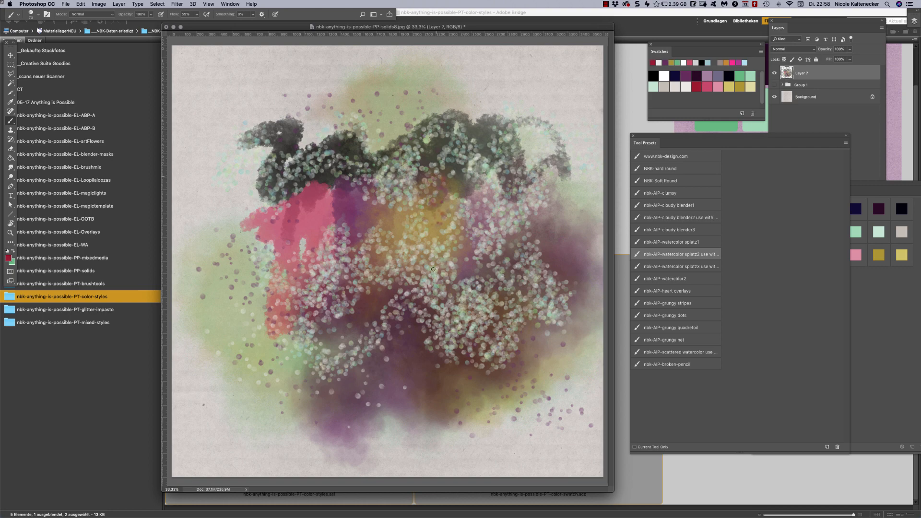
# - Scatter dots over the artwork and above the black scribble with nbk-AIP-watercolor splatz2, using red as the foreground color
pyautogui.moveTo(433, 269); pyautogui.dragTo(300, 201)
pyautogui.rightClick(463, 357)
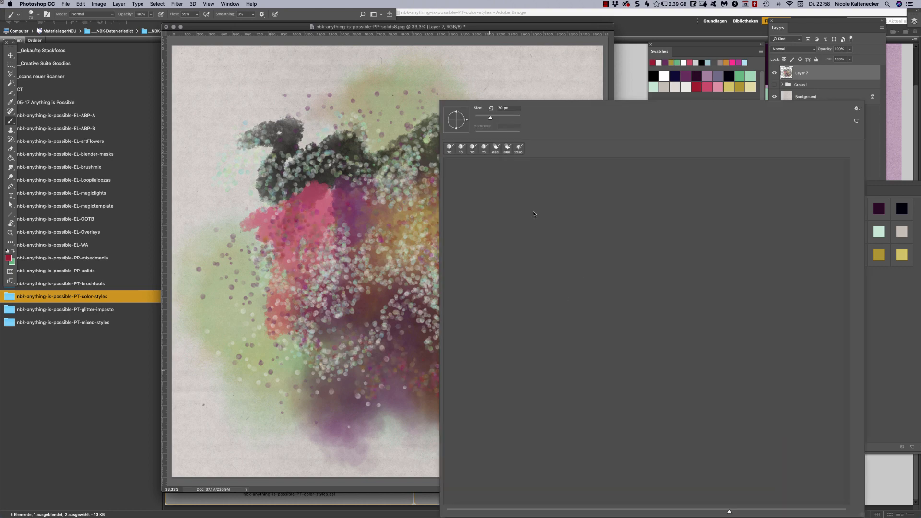
pyautogui.click(374, 191)
pyautogui.moveTo(369, 128)
pyautogui.mouseDown()
pyautogui.moveTo(273, 99)
pyautogui.moveTo(240, 118)
pyautogui.mouseUp()
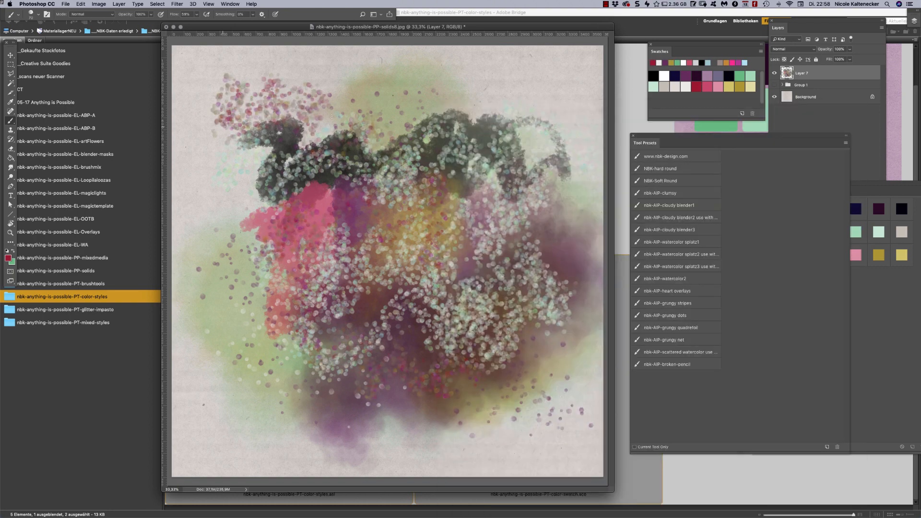
# - Select all and clear Layer 7, then paint red and light purple watercolor marks with nbk-AIP-watercolor2
pyautogui.press('super+a')
pyautogui.press('Delete')
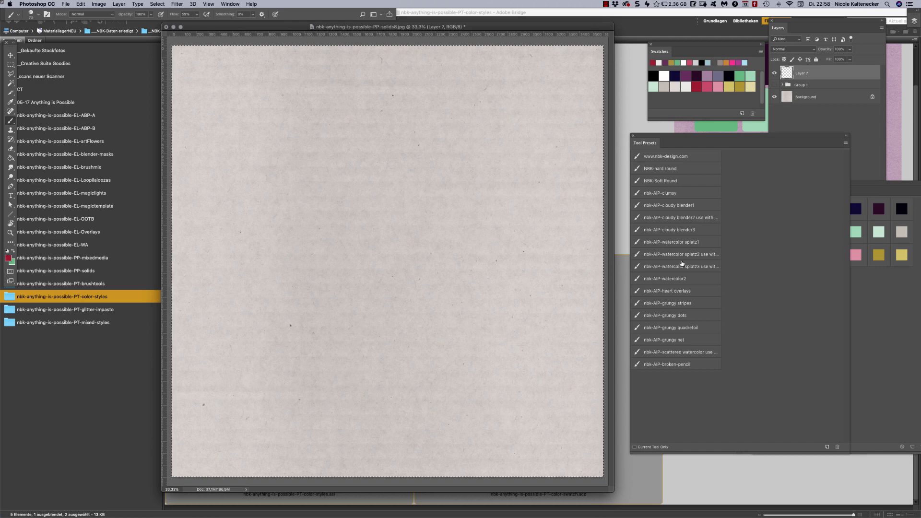
pyautogui.click(672, 278)
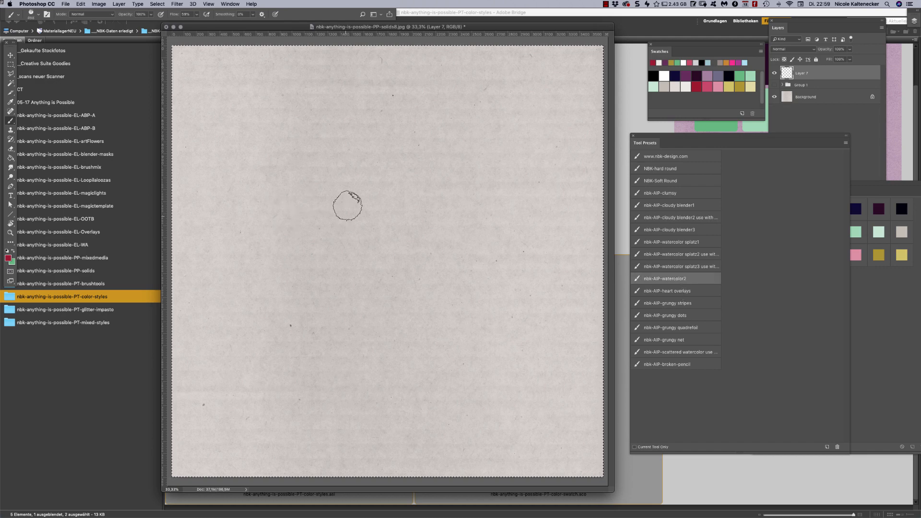
pyautogui.moveTo(350, 206)
pyautogui.mouseDown()
pyautogui.moveTo(369, 238)
pyautogui.moveTo(365, 267)
pyautogui.moveTo(448, 276)
pyautogui.moveTo(390, 191)
pyautogui.moveTo(346, 187)
pyautogui.moveTo(274, 153)
pyautogui.moveTo(283, 181)
pyautogui.moveTo(351, 211)
pyautogui.moveTo(423, 291)
pyautogui.moveTo(482, 234)
pyautogui.moveTo(440, 169)
pyautogui.moveTo(424, 207)
pyautogui.moveTo(438, 172)
pyautogui.moveTo(401, 149)
pyautogui.moveTo(328, 176)
pyautogui.moveTo(534, 261)
pyautogui.mouseUp()
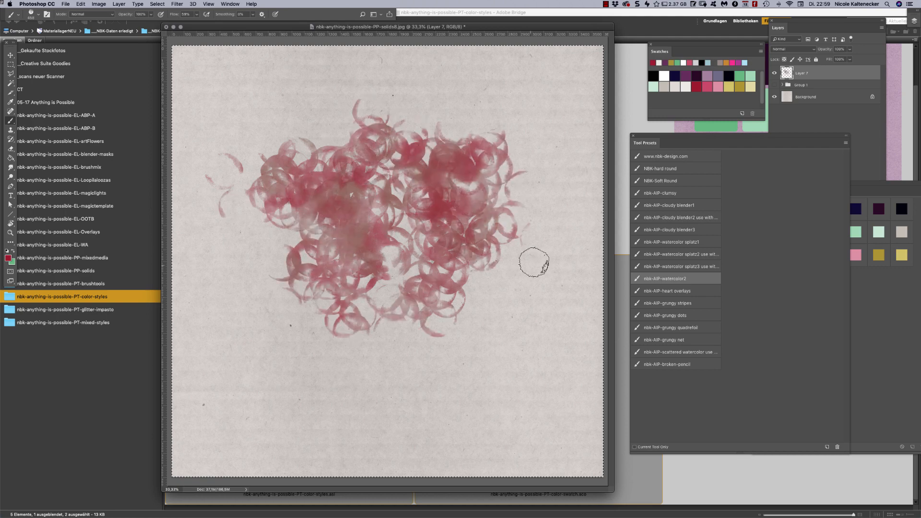
pyautogui.click(708, 76)
pyautogui.moveTo(494, 225)
pyautogui.mouseDown()
pyautogui.moveTo(456, 311)
pyautogui.moveTo(294, 323)
pyautogui.moveTo(411, 301)
pyautogui.moveTo(350, 240)
pyautogui.moveTo(290, 209)
pyautogui.mouseUp()
# - Paint more light purple nbk-AIP-watercolor2 marks over and around the red ones with the brush mode set to Multiply and Overlay in turn
pyautogui.click(98, 15)
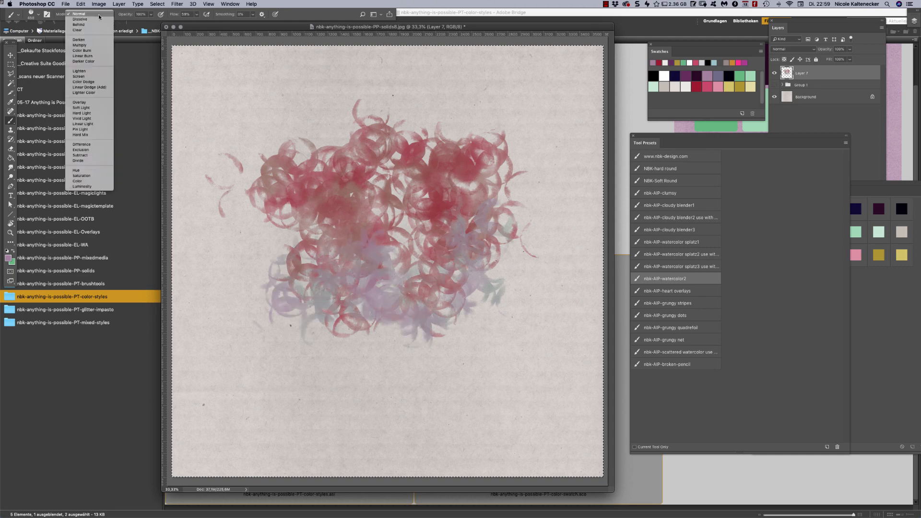
pyautogui.click(79, 44)
pyautogui.moveTo(365, 201)
pyautogui.mouseDown()
pyautogui.moveTo(261, 172)
pyautogui.moveTo(303, 261)
pyautogui.moveTo(415, 353)
pyautogui.moveTo(538, 170)
pyautogui.moveTo(527, 144)
pyautogui.mouseUp()
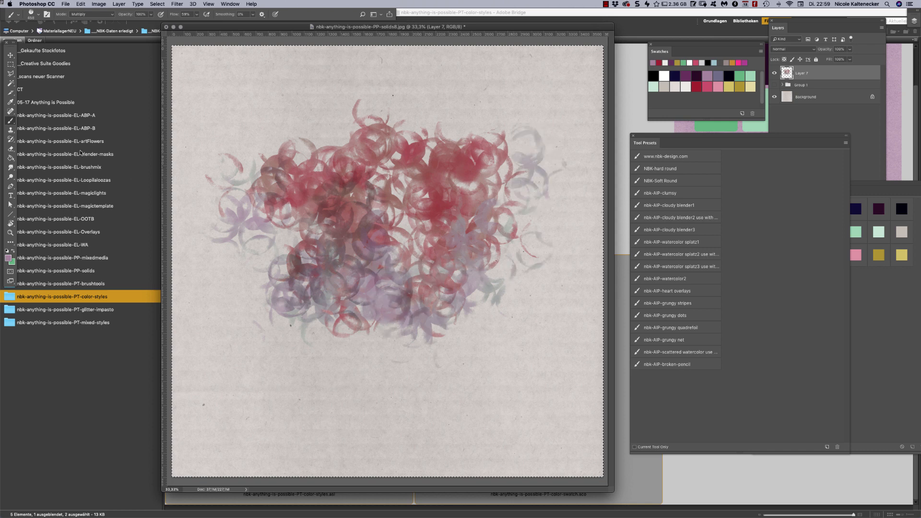
pyautogui.click(95, 15)
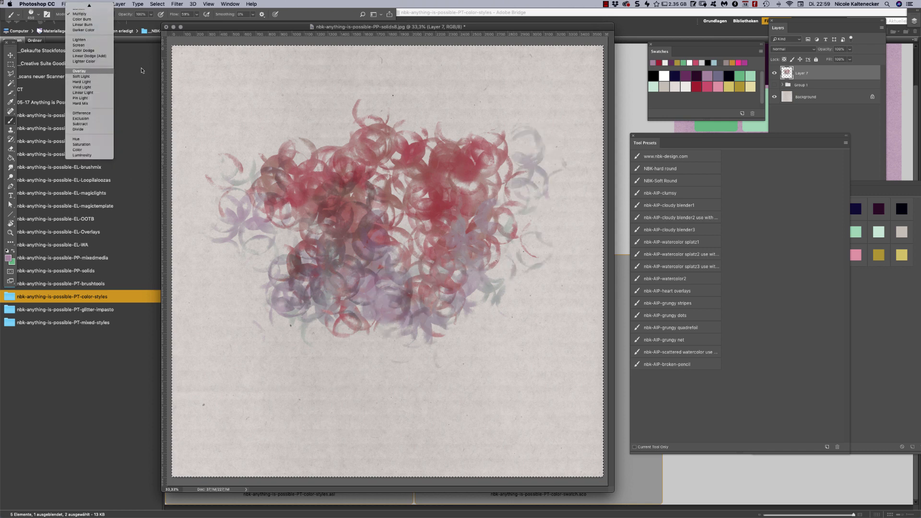
pyautogui.click(87, 70)
pyautogui.moveTo(511, 331)
pyautogui.mouseDown()
pyautogui.moveTo(516, 286)
pyautogui.moveTo(470, 302)
pyautogui.moveTo(428, 299)
pyautogui.moveTo(436, 336)
pyautogui.moveTo(313, 300)
pyautogui.moveTo(272, 254)
pyautogui.moveTo(293, 221)
pyautogui.mouseUp()
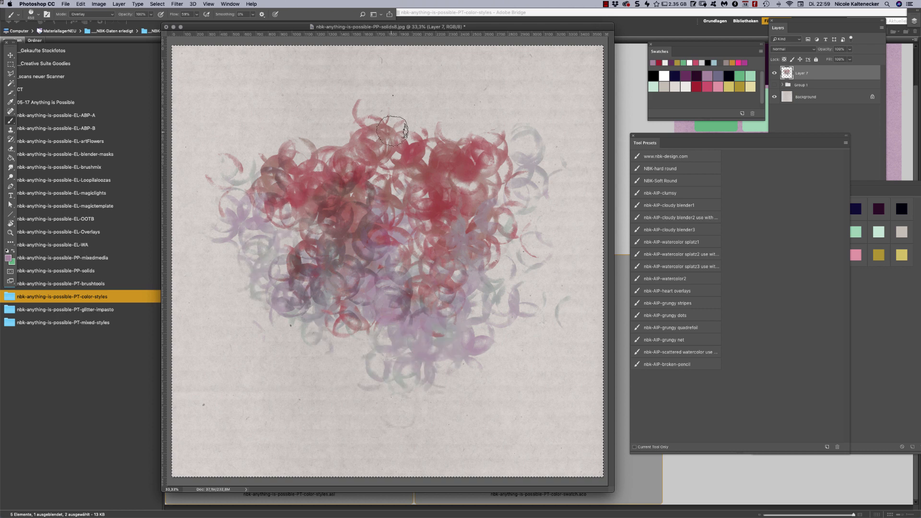
# - Clear Layer 7 again and paint light purple and red marks across the paper with nbk-AIP-heart overlays
pyautogui.click(693, 291)
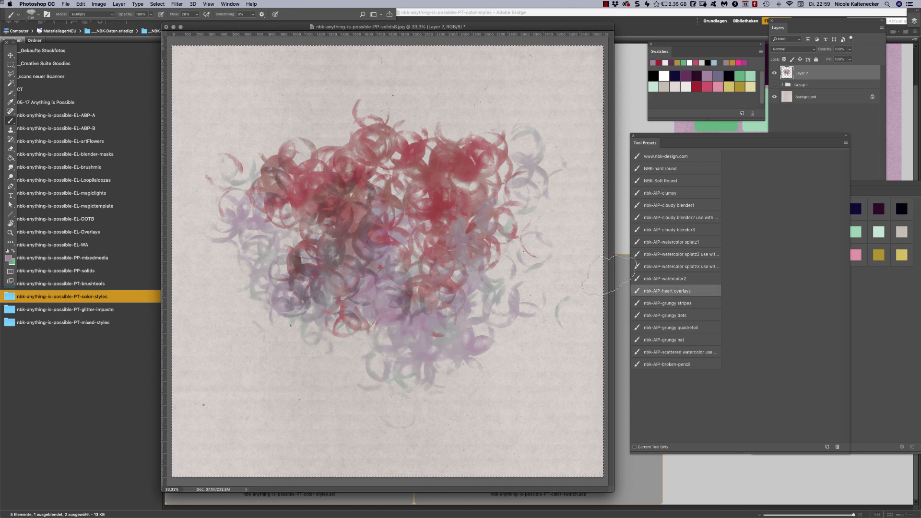
pyautogui.press('Delete')
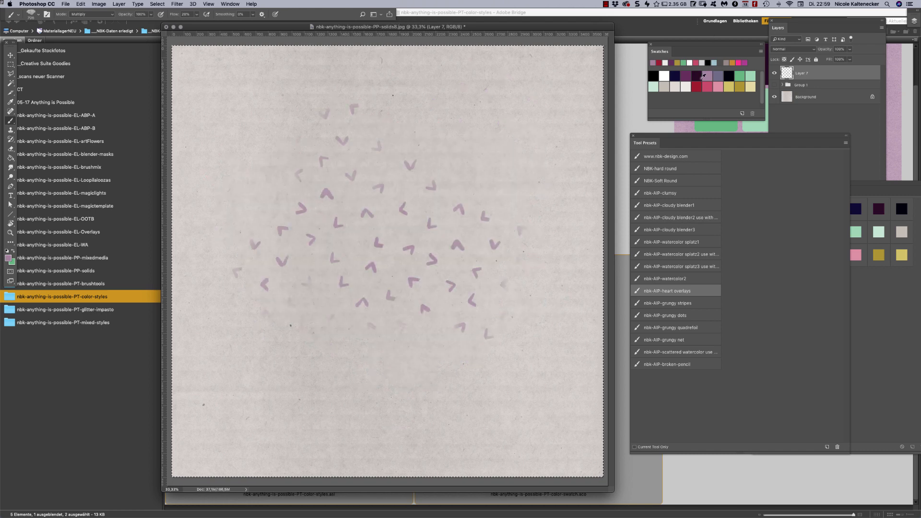
pyautogui.click(696, 85)
pyautogui.moveTo(441, 230); pyautogui.dragTo(424, 165)
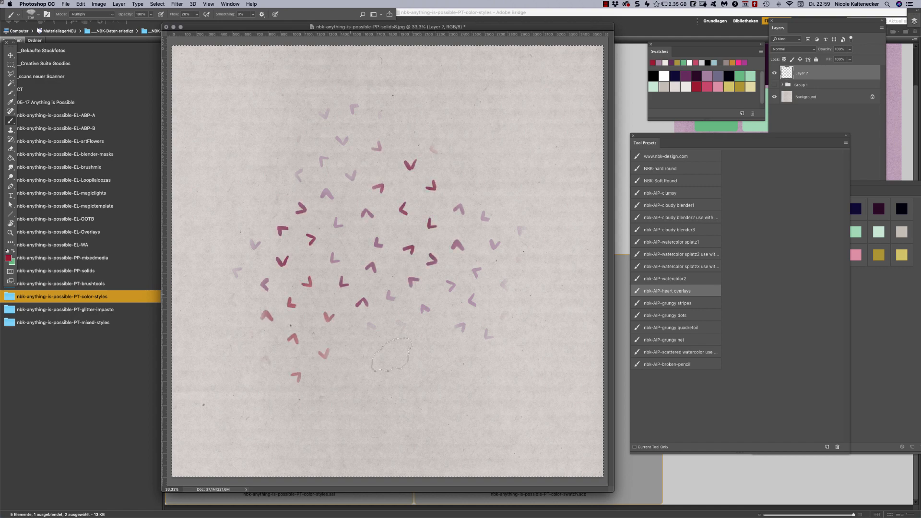
pyautogui.moveTo(468, 250)
pyautogui.mouseDown()
pyautogui.moveTo(486, 162)
pyautogui.moveTo(399, 165)
pyautogui.mouseUp()
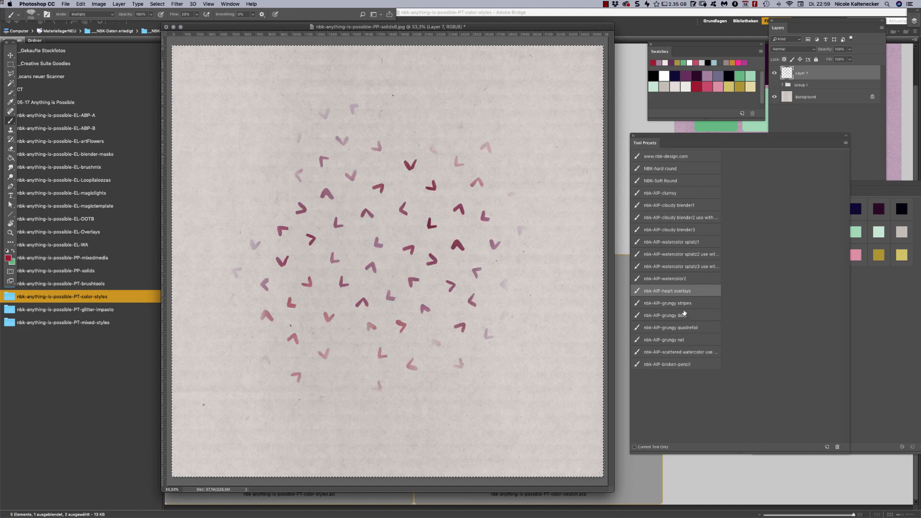
# - Paint red diagonal stripes with nbk-AIP-grungy stripes and green dots with nbk-AIP-grungy dots, switching the dot brush to Overlay mode
pyautogui.click(683, 303)
pyautogui.moveTo(504, 237)
pyautogui.mouseDown()
pyautogui.moveTo(438, 205)
pyautogui.moveTo(456, 246)
pyautogui.moveTo(383, 240)
pyautogui.moveTo(357, 205)
pyautogui.moveTo(354, 226)
pyautogui.moveTo(301, 238)
pyautogui.moveTo(280, 307)
pyautogui.moveTo(296, 358)
pyautogui.moveTo(410, 260)
pyautogui.moveTo(499, 111)
pyautogui.moveTo(349, 283)
pyautogui.moveTo(497, 120)
pyautogui.moveTo(385, 277)
pyautogui.moveTo(497, 173)
pyautogui.moveTo(453, 285)
pyautogui.mouseUp()
pyautogui.click(677, 316)
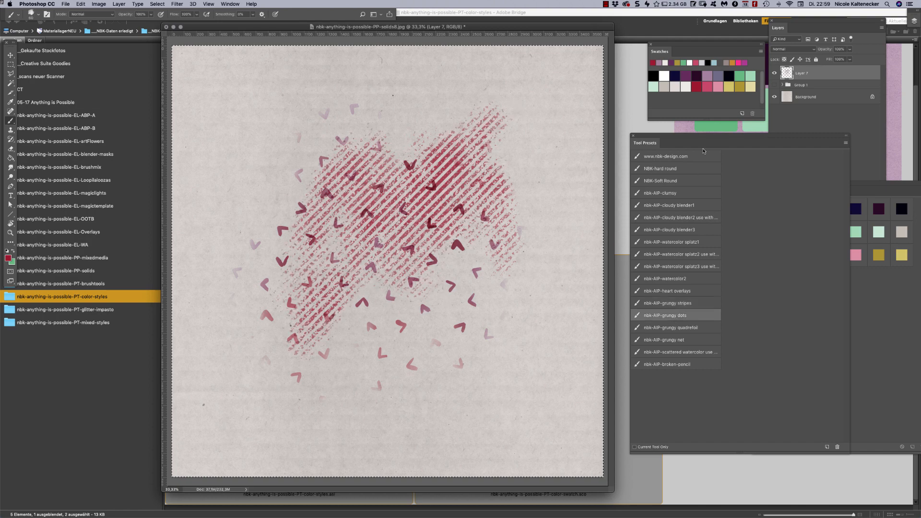
pyautogui.click(739, 75)
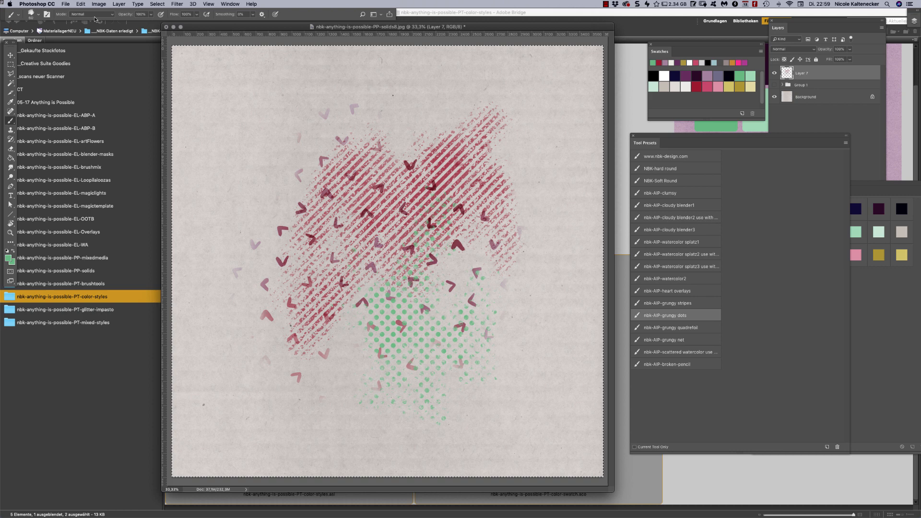
pyautogui.click(90, 15)
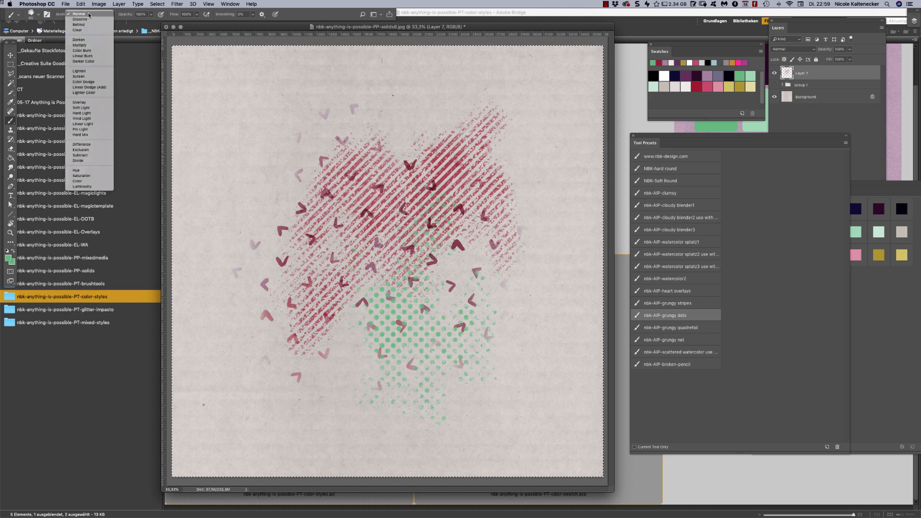
pyautogui.click(101, 101)
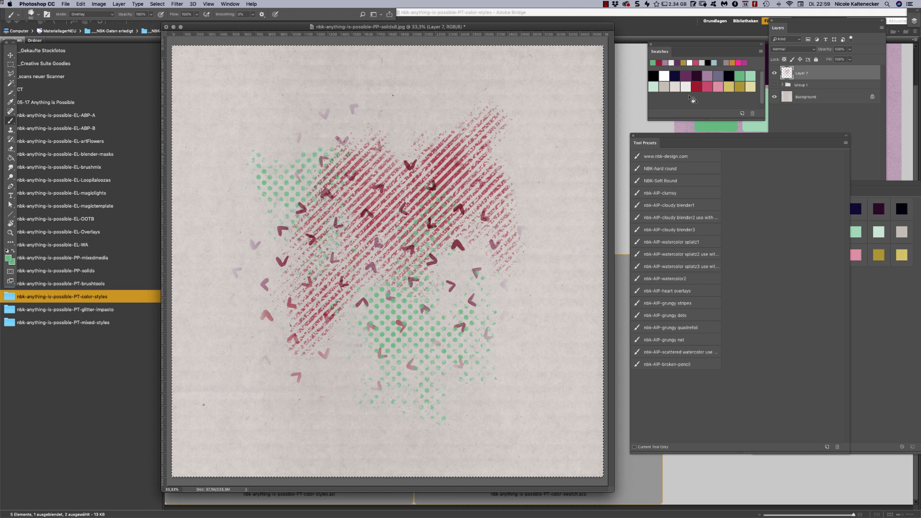
# - Paint green and red patterned patches beside and over the stripes with nbk-AIP-grungy quadrefoil
pyautogui.click(691, 330)
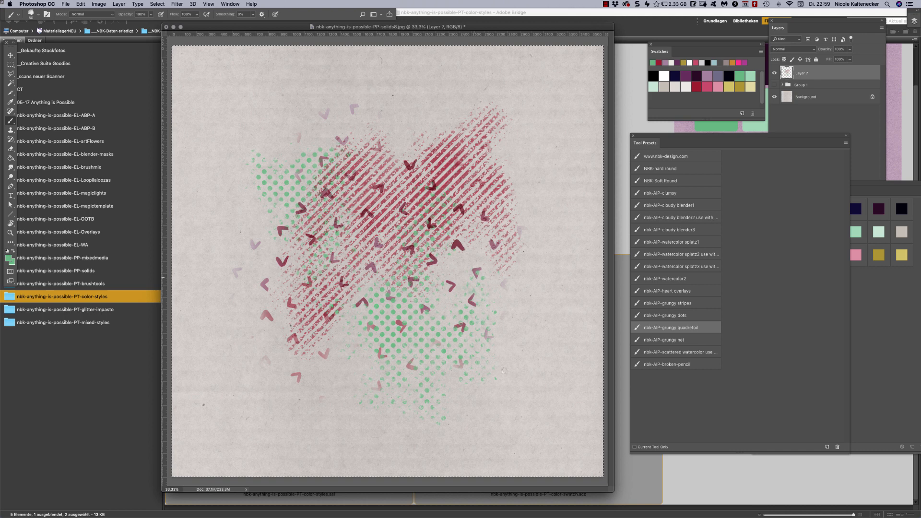
pyautogui.moveTo(480, 307)
pyautogui.mouseDown()
pyautogui.moveTo(508, 346)
pyautogui.moveTo(588, 211)
pyautogui.mouseUp()
pyautogui.click(707, 86)
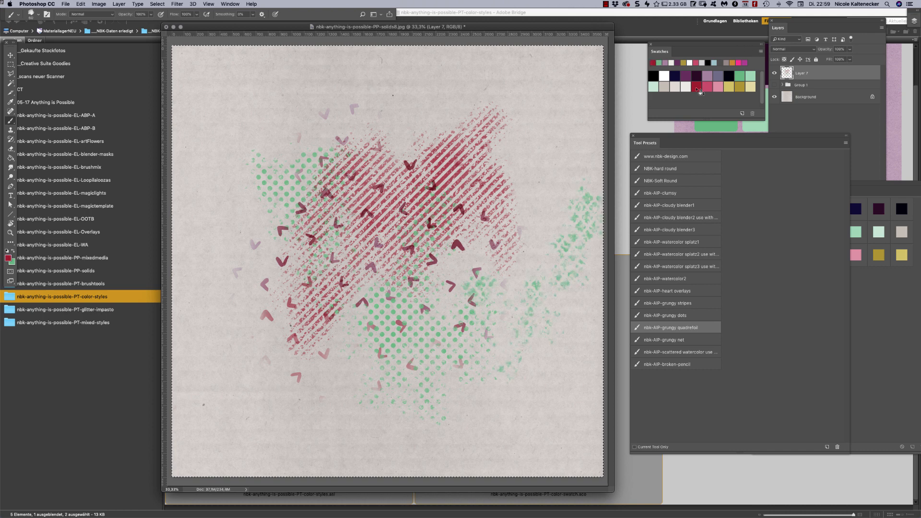
pyautogui.moveTo(580, 246); pyautogui.dragTo(528, 182)
pyautogui.moveTo(456, 221)
pyautogui.mouseDown()
pyautogui.moveTo(473, 240)
pyautogui.moveTo(393, 268)
pyautogui.moveTo(379, 225)
pyautogui.mouseUp()
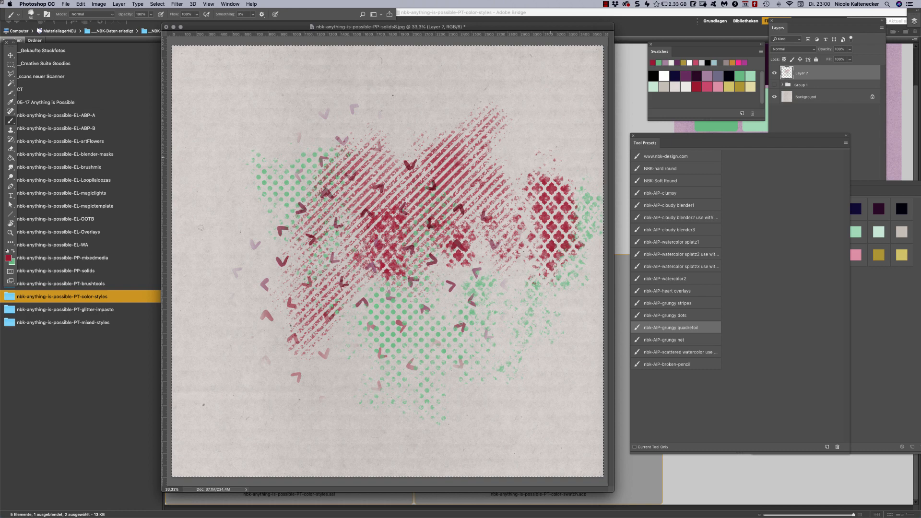
# - Paint red net patches at the paper's upper right and purple ones at its upper left with nbk-AIP-grungy net
pyautogui.click(685, 342)
pyautogui.moveTo(464, 127)
pyautogui.mouseDown()
pyautogui.moveTo(558, 159)
pyautogui.moveTo(572, 147)
pyautogui.moveTo(589, 84)
pyautogui.moveTo(565, 99)
pyautogui.moveTo(454, 74)
pyautogui.moveTo(327, 98)
pyautogui.mouseUp()
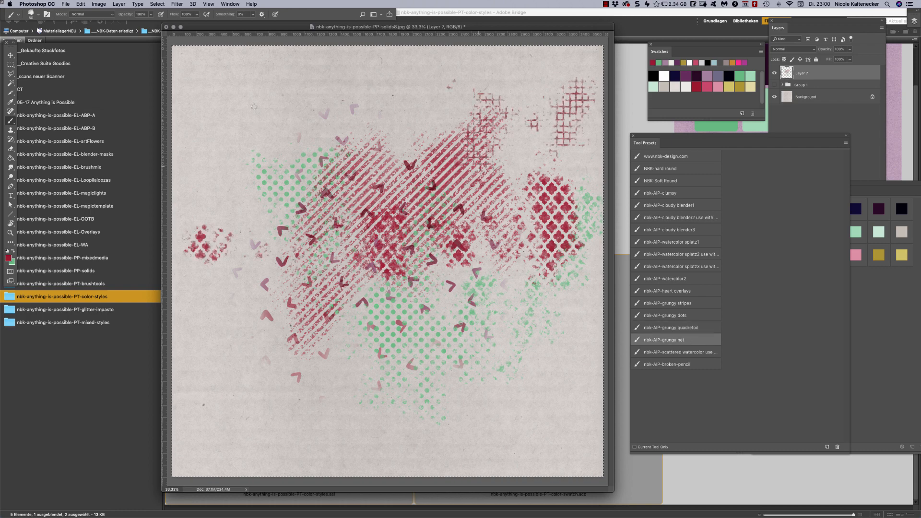
pyautogui.moveTo(255, 106); pyautogui.dragTo(257, 116)
pyautogui.click(687, 77)
pyautogui.moveTo(344, 119)
pyautogui.mouseDown()
pyautogui.moveTo(257, 165)
pyautogui.moveTo(273, 136)
pyautogui.moveTo(242, 158)
pyautogui.moveTo(259, 194)
pyautogui.mouseUp()
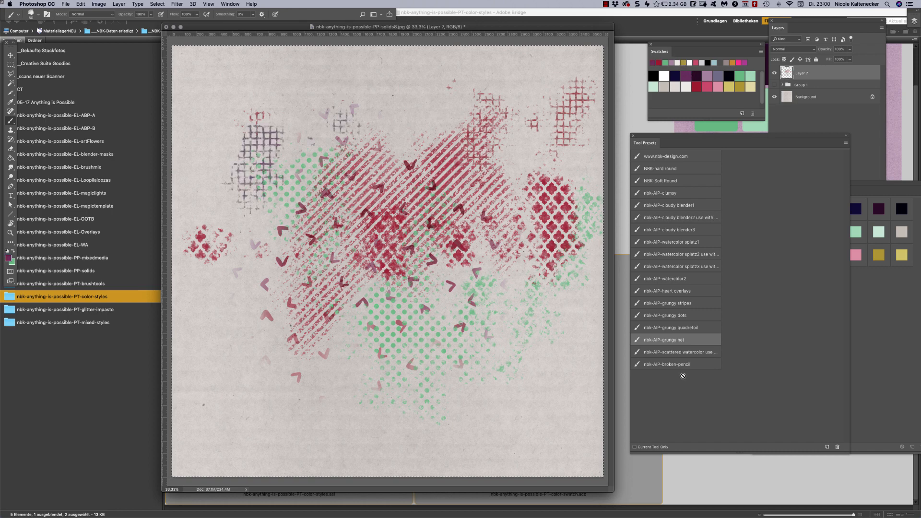
# - Paint grey, purple and pink blotches below the stripes with nbk-AIP-scattered watercolor and thin purple lines beneath them with nbk-AIP-broken-pencil
pyautogui.click(695, 355)
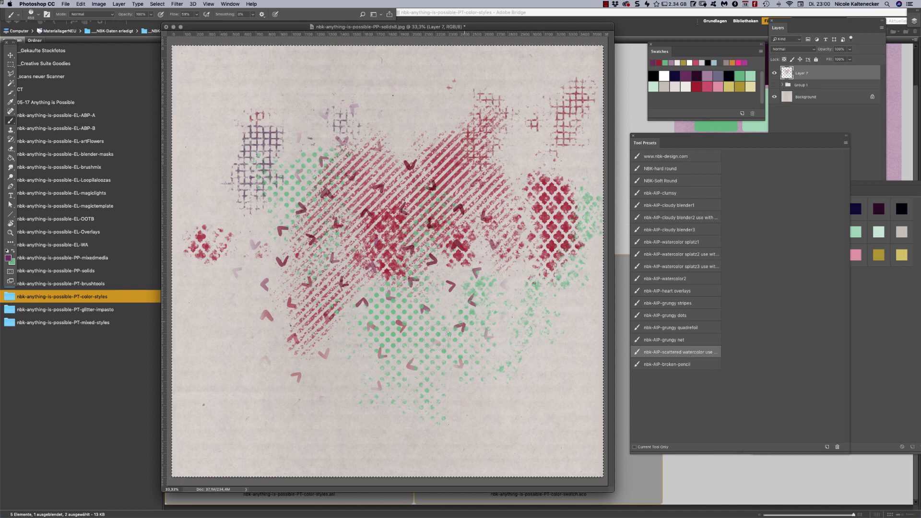
pyautogui.moveTo(295, 408)
pyautogui.mouseDown()
pyautogui.moveTo(302, 384)
pyautogui.moveTo(355, 339)
pyautogui.moveTo(390, 331)
pyautogui.moveTo(432, 367)
pyautogui.moveTo(471, 381)
pyautogui.moveTo(514, 301)
pyautogui.moveTo(535, 310)
pyautogui.moveTo(518, 268)
pyautogui.moveTo(451, 284)
pyautogui.moveTo(389, 282)
pyautogui.moveTo(329, 349)
pyautogui.moveTo(215, 329)
pyautogui.moveTo(283, 311)
pyautogui.moveTo(317, 355)
pyautogui.mouseUp()
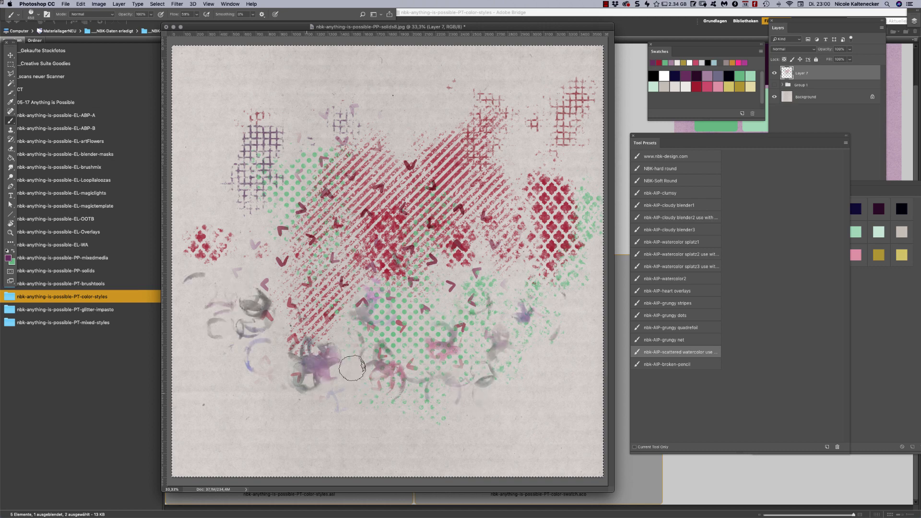
pyautogui.click(673, 364)
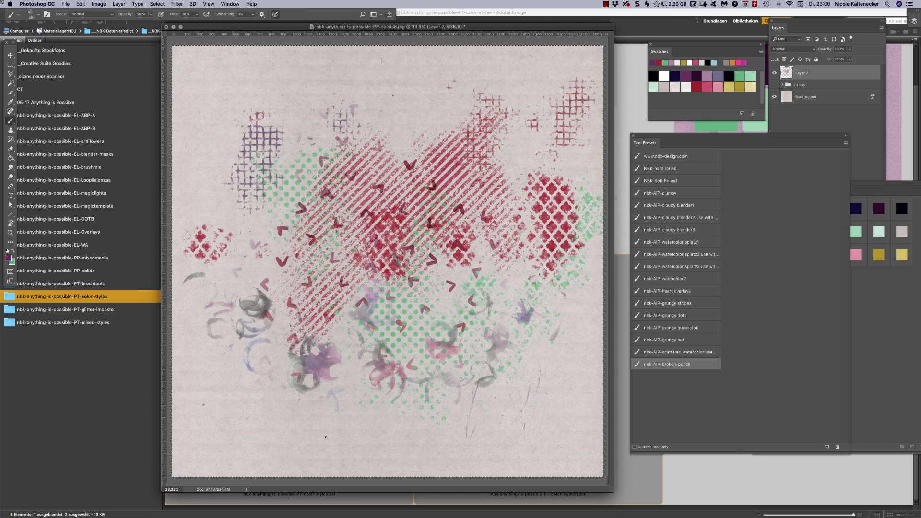
pyautogui.moveTo(339, 471); pyautogui.dragTo(341, 388)
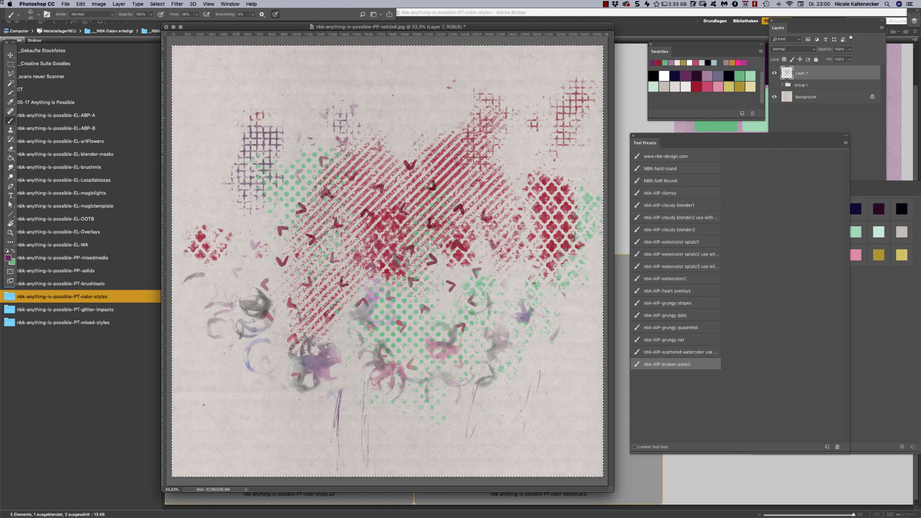
# - Clear Layer 7 and sketch vertical and diagonal purple scratch lines across the paper with nbk-AIP-broken-pencil
pyautogui.press('Delete')
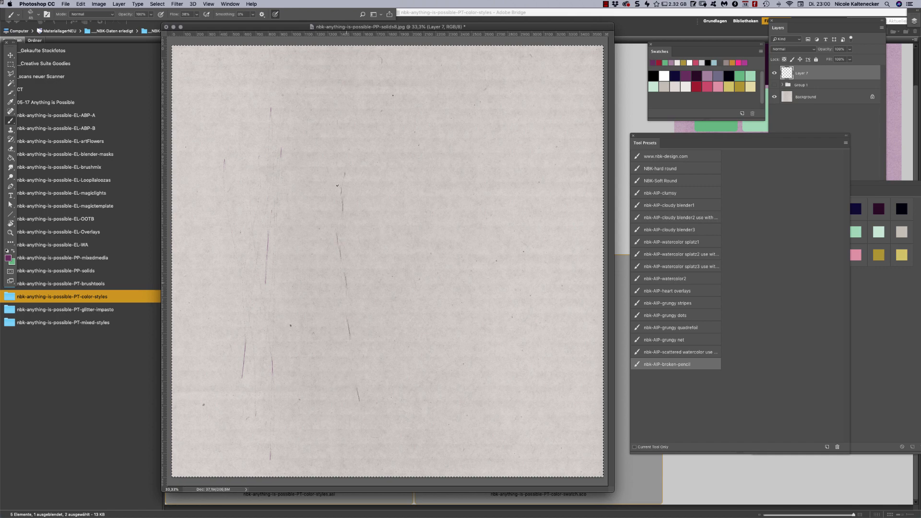
pyautogui.click(342, 195)
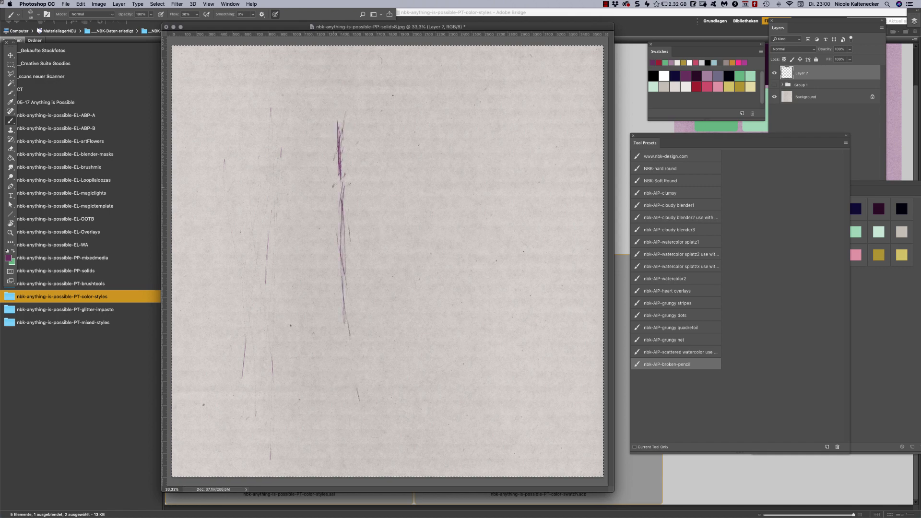
pyautogui.moveTo(345, 350); pyautogui.dragTo(335, 332)
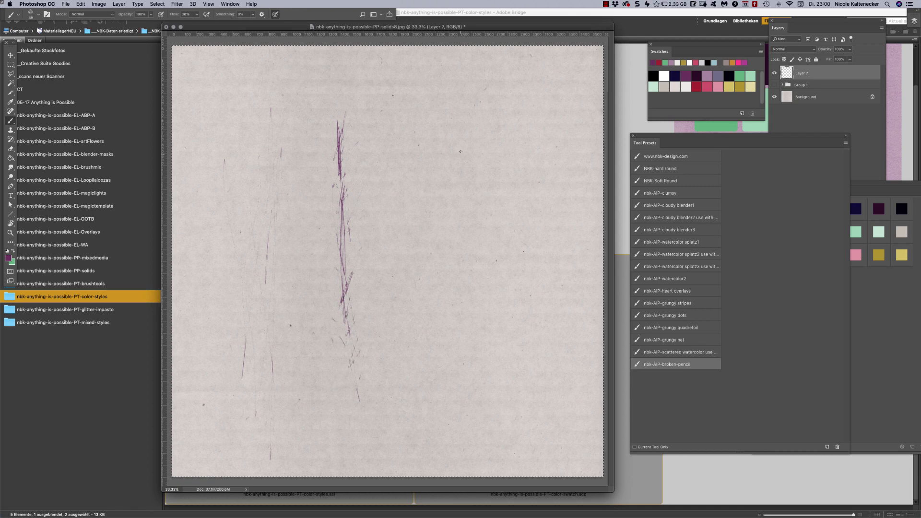
pyautogui.moveTo(461, 152); pyautogui.dragTo(435, 137)
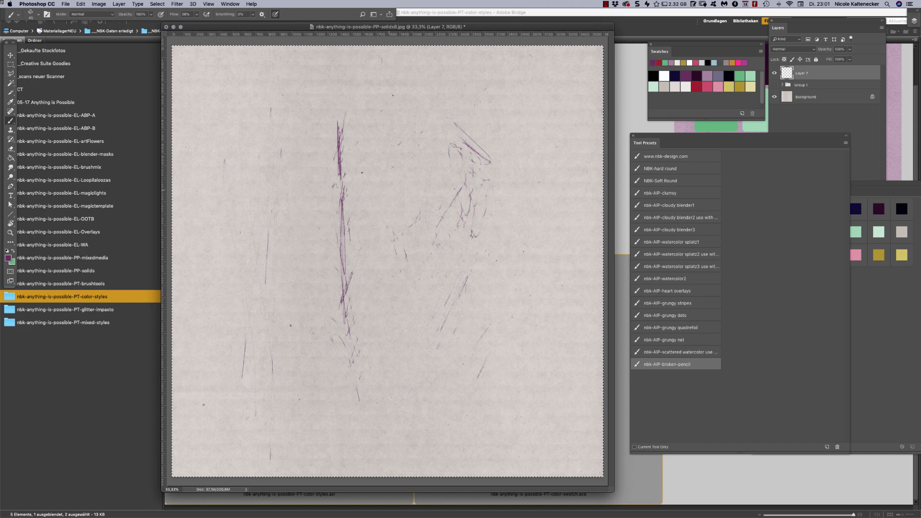
# - Set the foreground colour to dark navy and sketch dense diagonal hatching on the right side of the paper
pyautogui.click(675, 75)
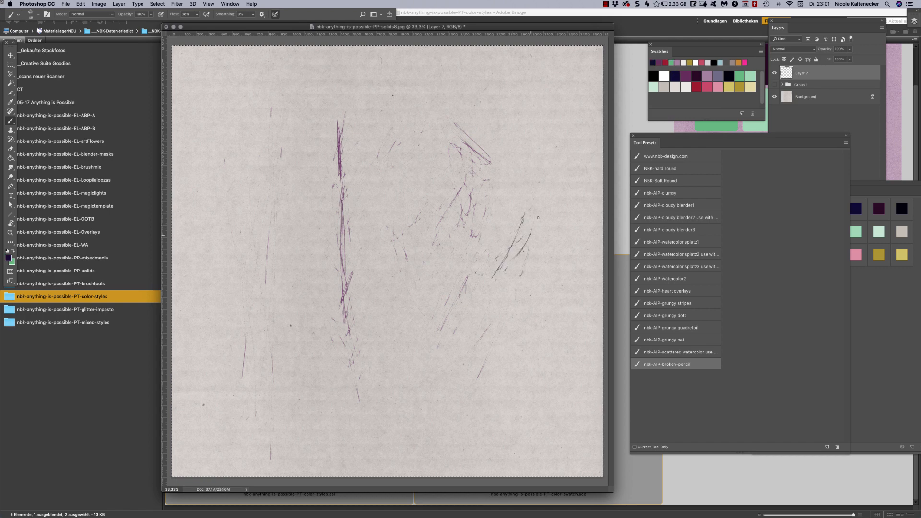
pyautogui.moveTo(537, 217); pyautogui.dragTo(495, 279)
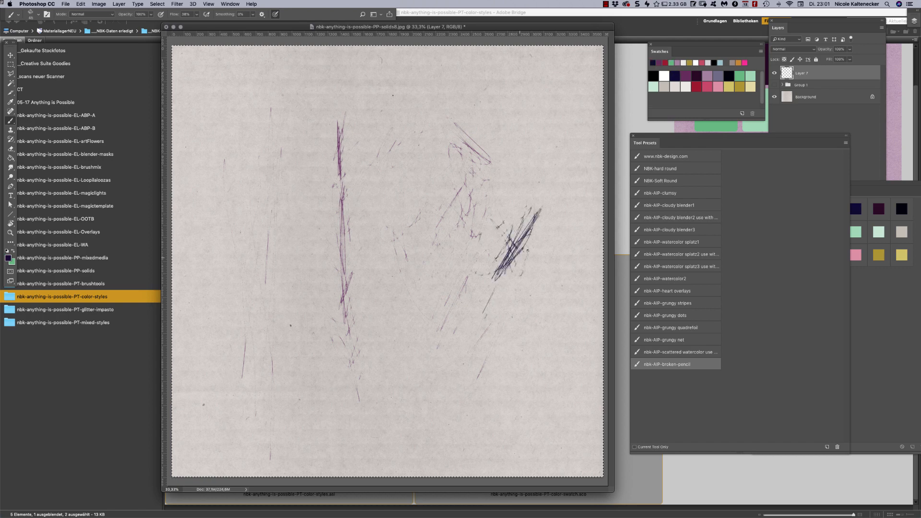
pyautogui.moveTo(527, 250)
pyautogui.mouseDown()
pyautogui.moveTo(492, 320)
pyautogui.moveTo(538, 260)
pyautogui.moveTo(514, 311)
pyautogui.moveTo(489, 329)
pyautogui.moveTo(542, 219)
pyautogui.moveTo(462, 301)
pyautogui.moveTo(533, 179)
pyautogui.moveTo(464, 245)
pyautogui.mouseUp()
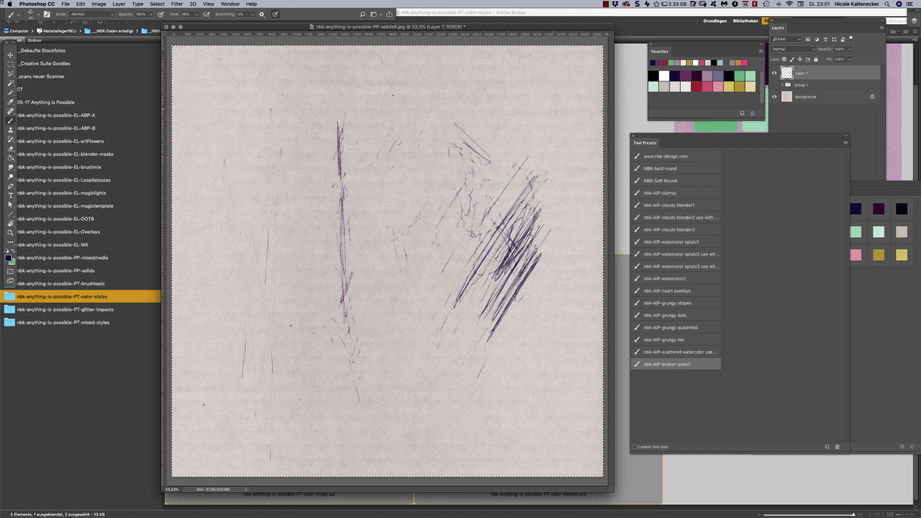
# - Switch to Adobe Bridge, open the nbk-anything-is-possible-PT-brushtools folder and view its Brushtool preview image full screen
pyautogui.click(111, 353)
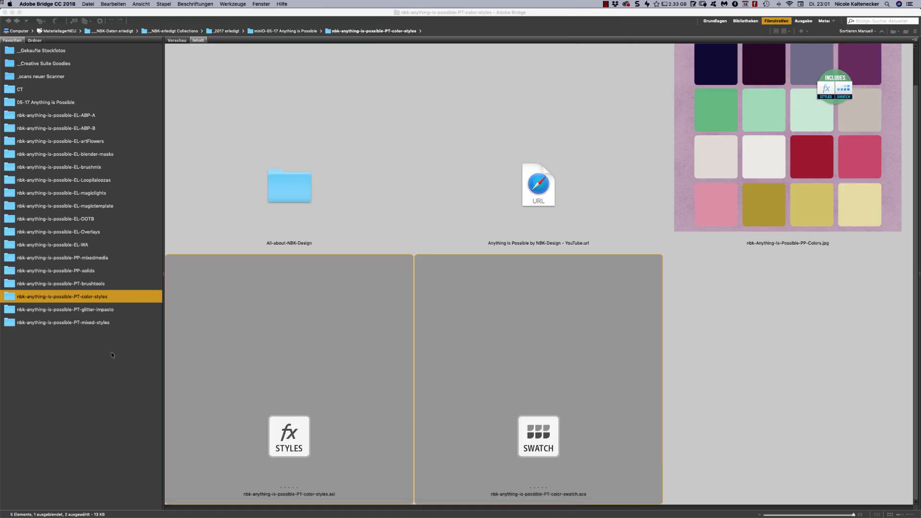
pyautogui.click(111, 284)
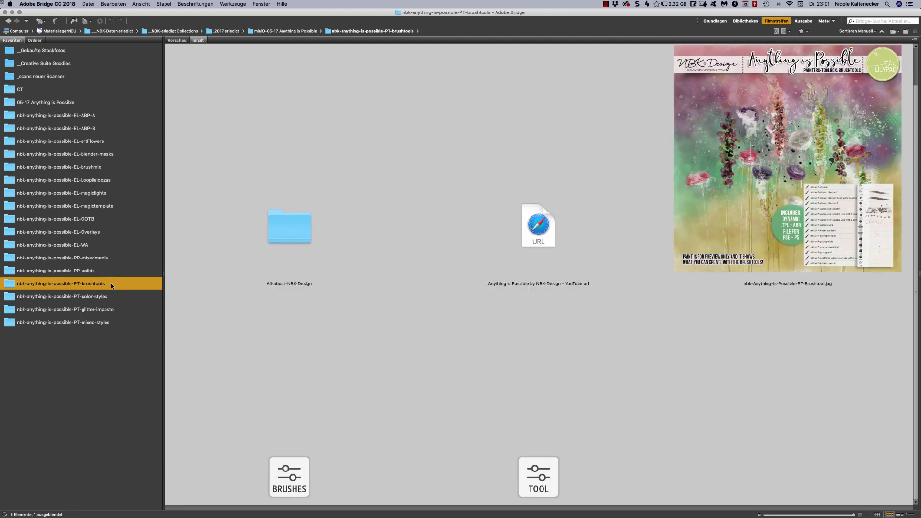
pyautogui.click(766, 160)
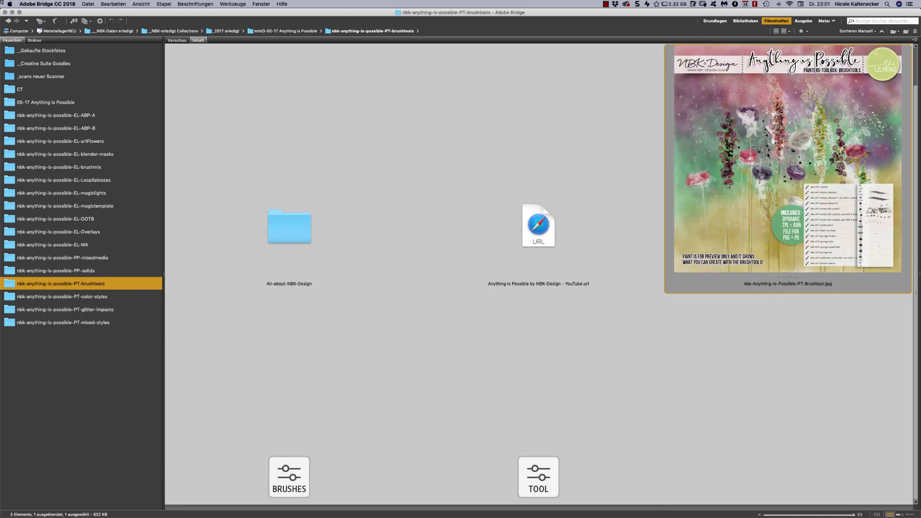
pyautogui.press('space')
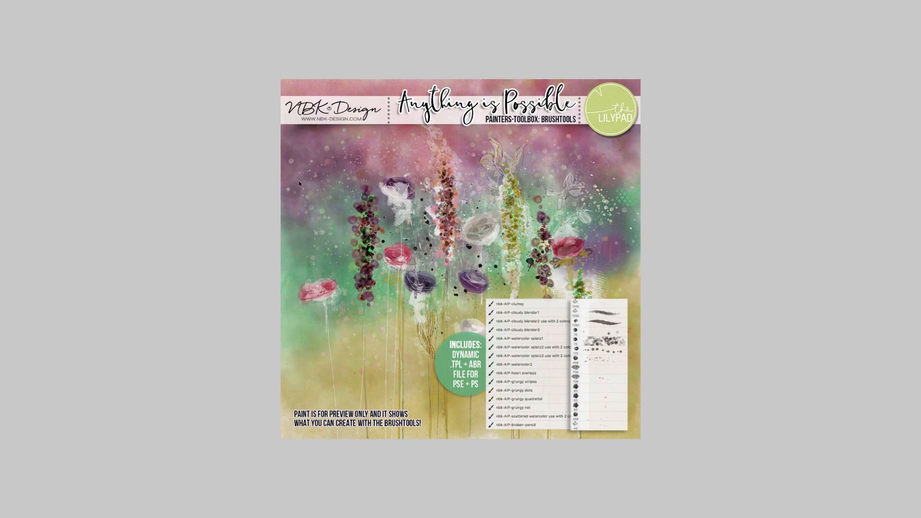
pyautogui.click(294, 128)
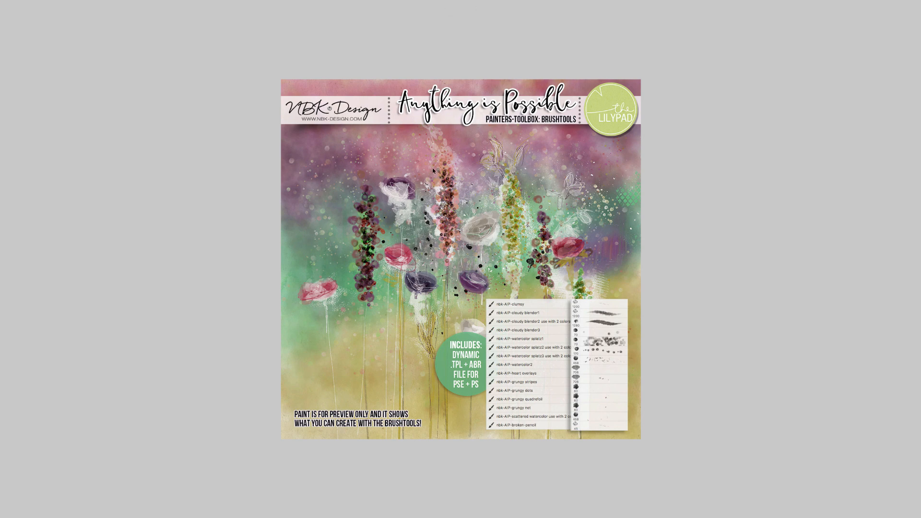
pyautogui.moveTo(383, 191); pyautogui.dragTo(401, 362)
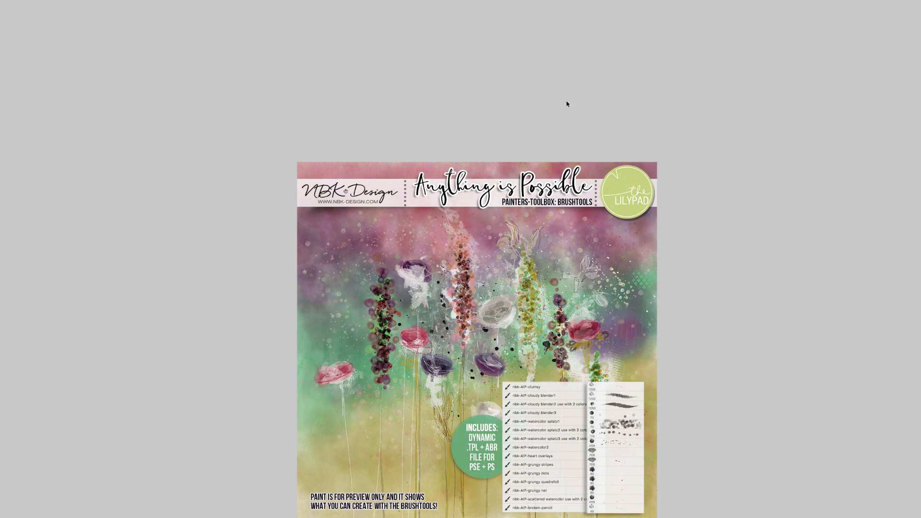
pyautogui.press('space')
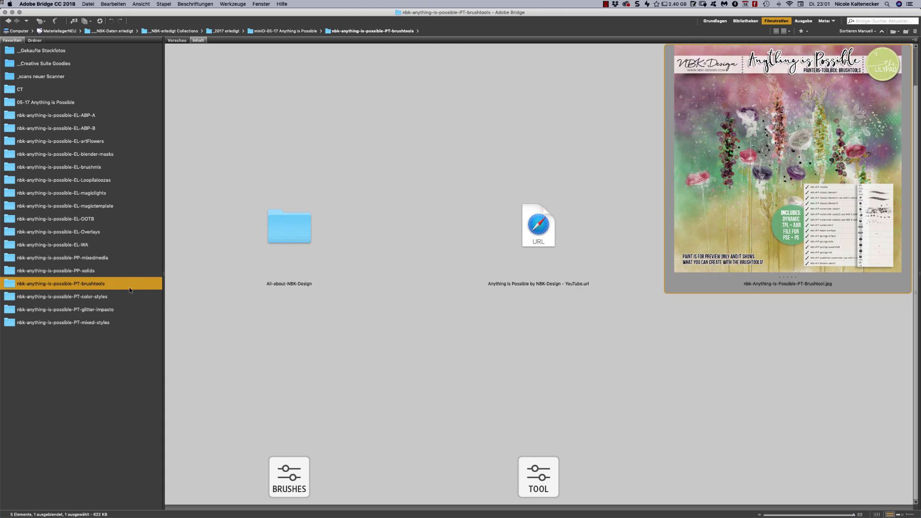
# - Load nbk-anything-is-possible-PT-glitter-impasto.asl from its folder into Photoshop and bring the loaded styles into full view
pyautogui.click(121, 297)
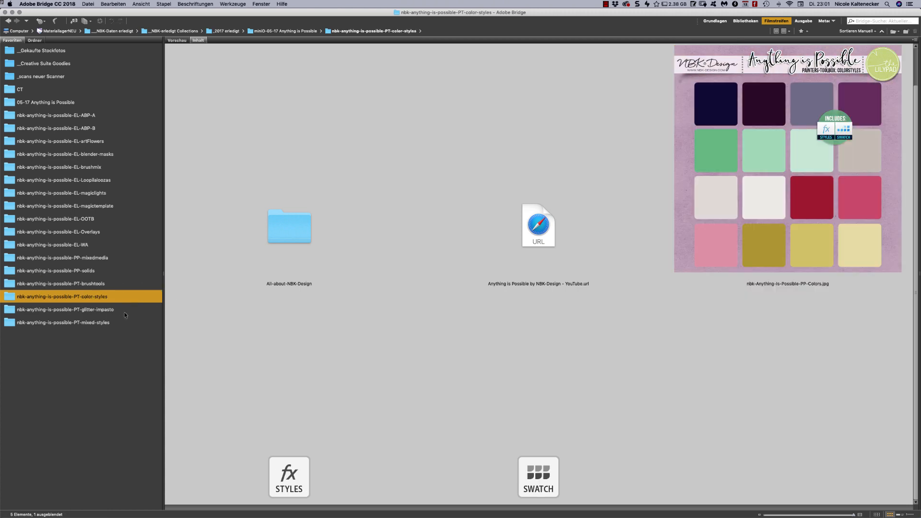
pyautogui.click(116, 310)
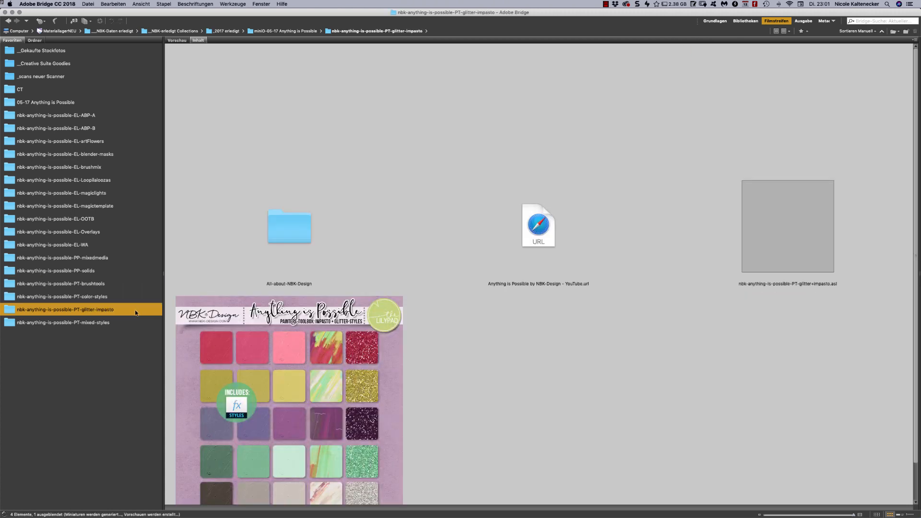
pyautogui.doubleClick(867, 176)
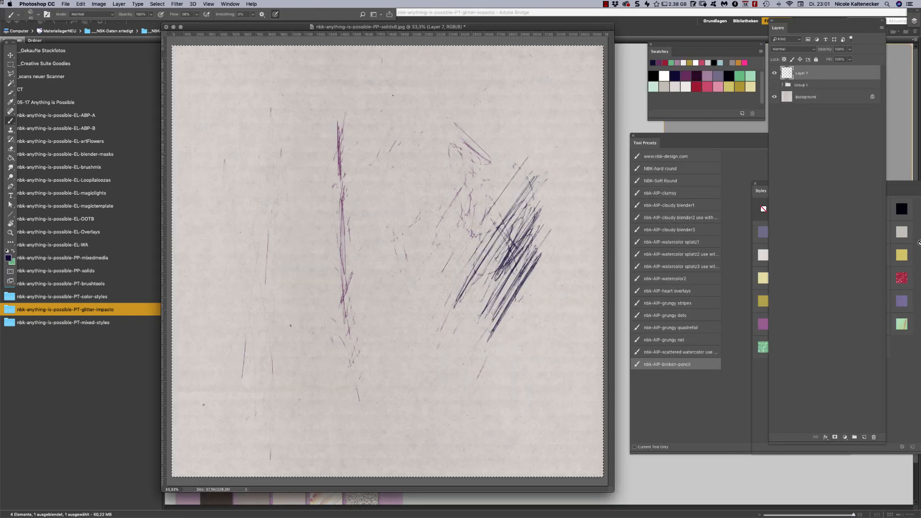
pyautogui.moveTo(905, 184); pyautogui.dragTo(813, 88)
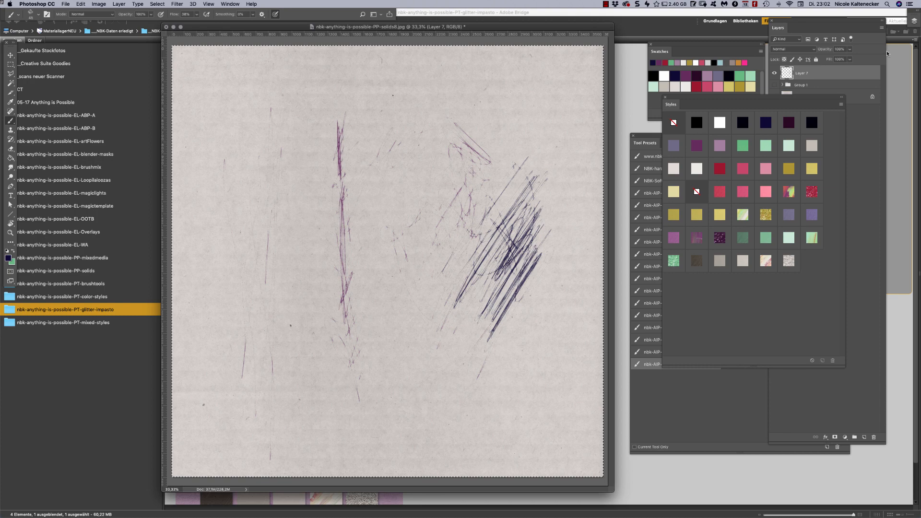
# - Clear Layer 7 and arrange the Styles and Tool Presets panels so both lists are accessible beside the document
pyautogui.press('Delete')
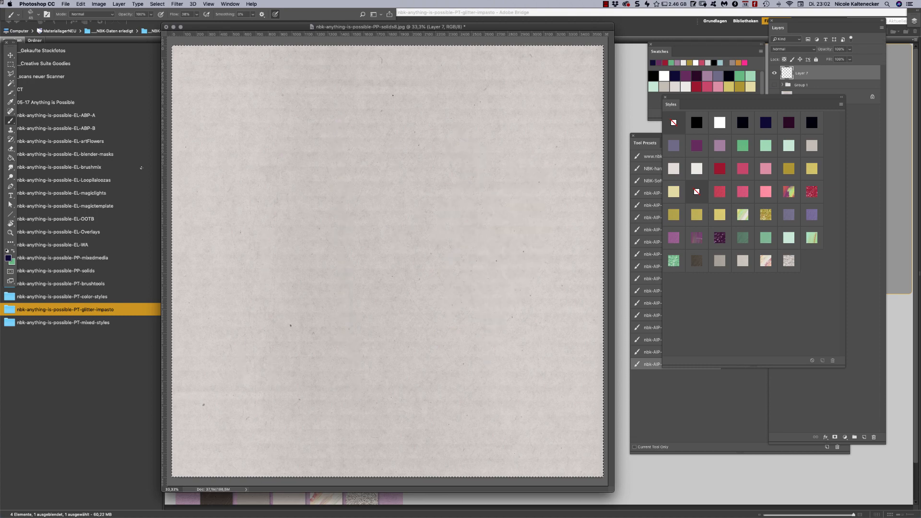
pyautogui.click(724, 102)
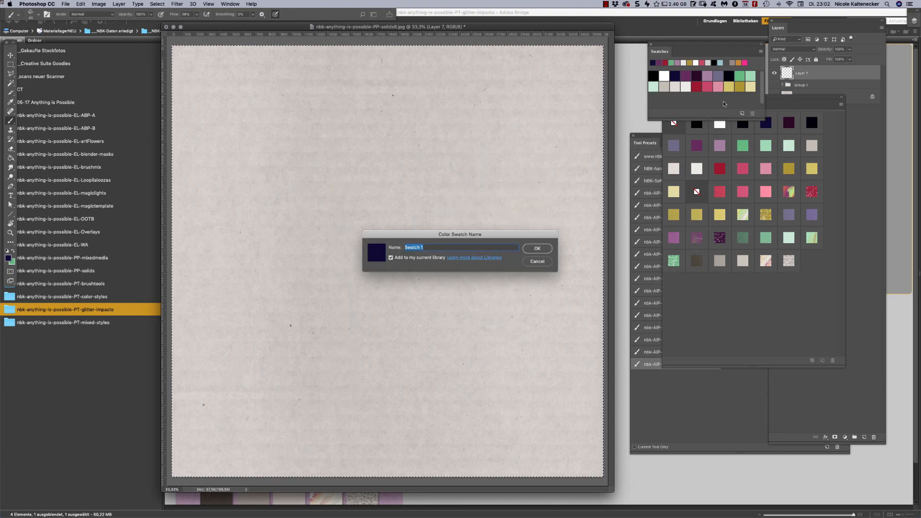
pyautogui.click(537, 261)
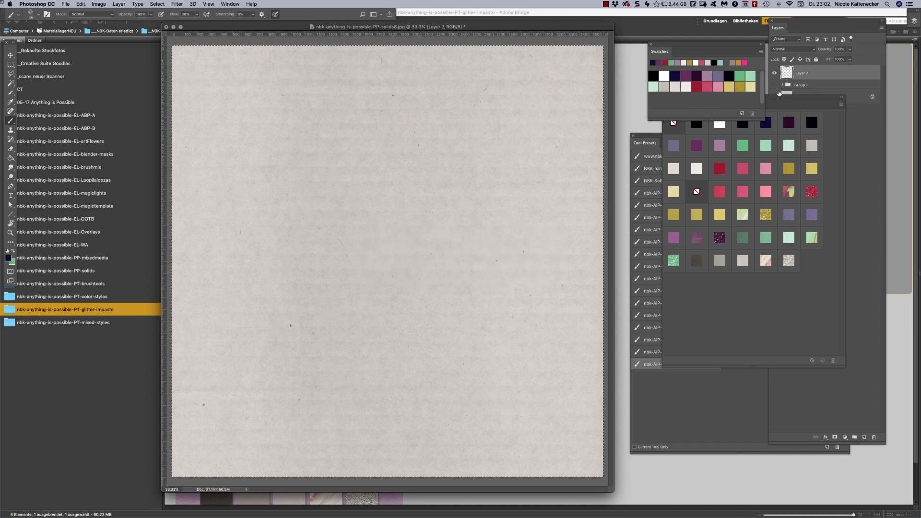
pyautogui.moveTo(788, 100); pyautogui.dragTo(864, 109)
pyautogui.moveTo(665, 140); pyautogui.dragTo(642, 138)
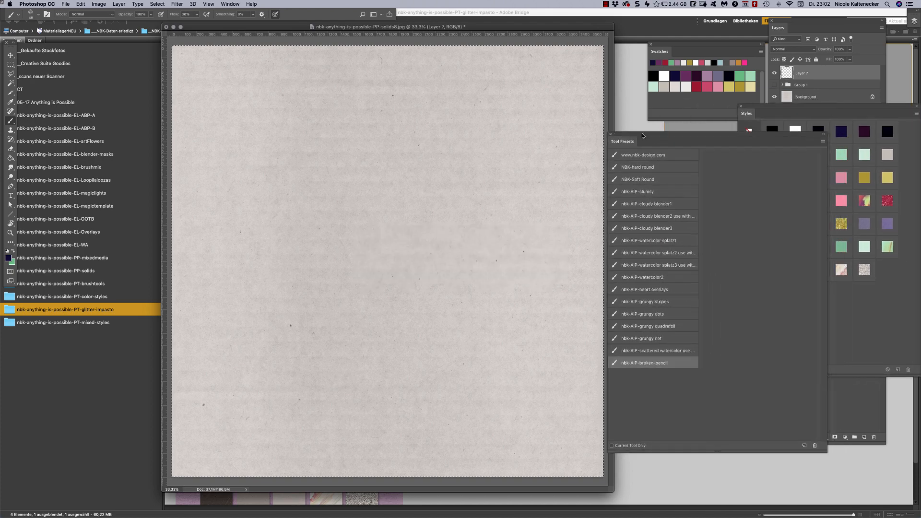
# - Paint a large dark navy cloud on the upper left of the paper with nbk-AIP-cloudy blender1
pyautogui.click(668, 203)
pyautogui.moveTo(309, 191)
pyautogui.mouseDown()
pyautogui.moveTo(202, 217)
pyautogui.moveTo(313, 196)
pyautogui.moveTo(226, 171)
pyautogui.moveTo(339, 206)
pyautogui.moveTo(264, 216)
pyautogui.mouseUp()
pyautogui.click(897, 345)
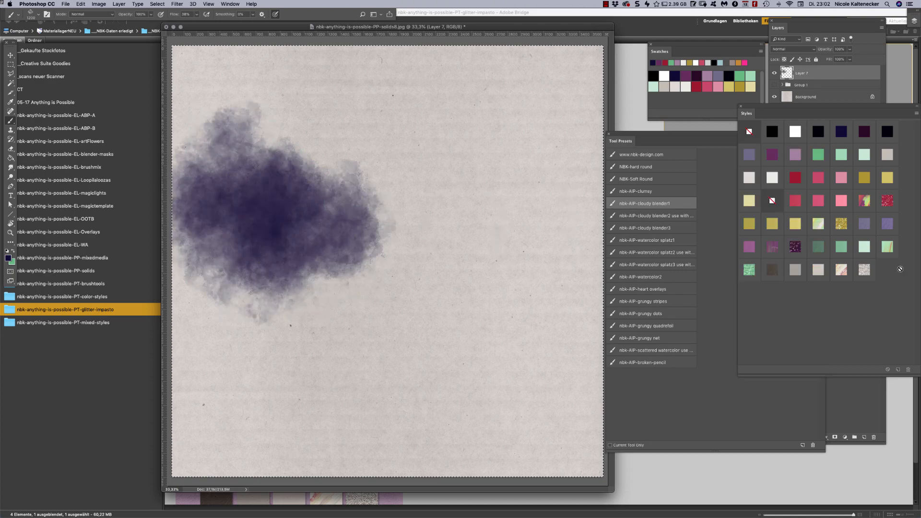
# - Try silver glitter, lavender, multicoloured and green-yellow styles on Layer 7's cloud, ending with the purple impasto style
pyautogui.click(844, 272)
pyautogui.click(864, 269)
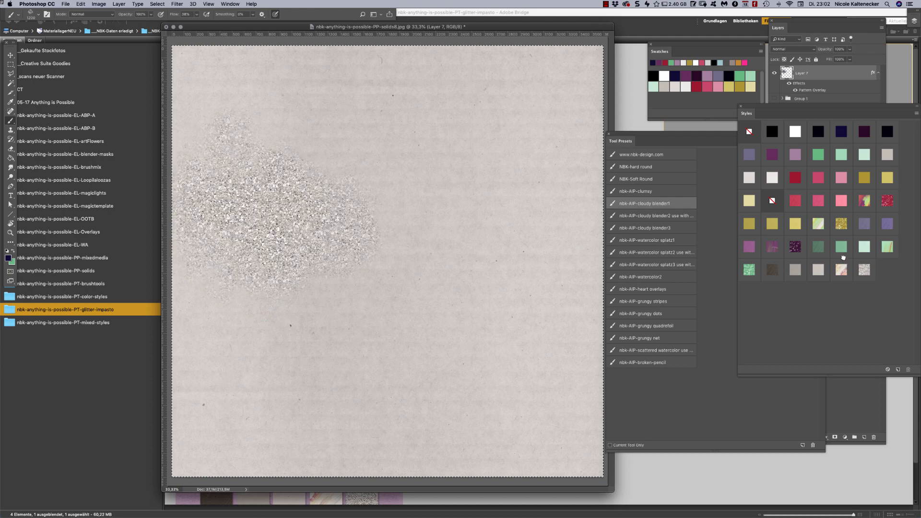
pyautogui.click(841, 247)
pyautogui.click(861, 226)
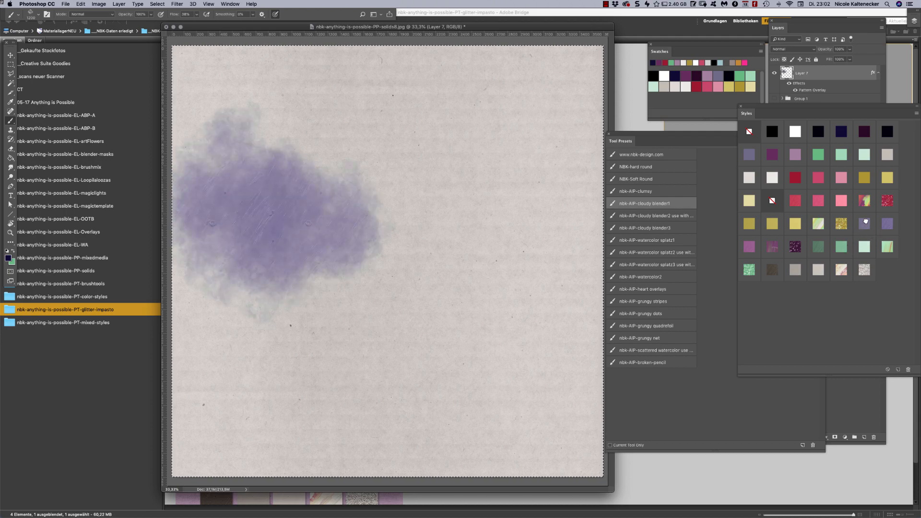
pyautogui.click(865, 222)
pyautogui.click(864, 202)
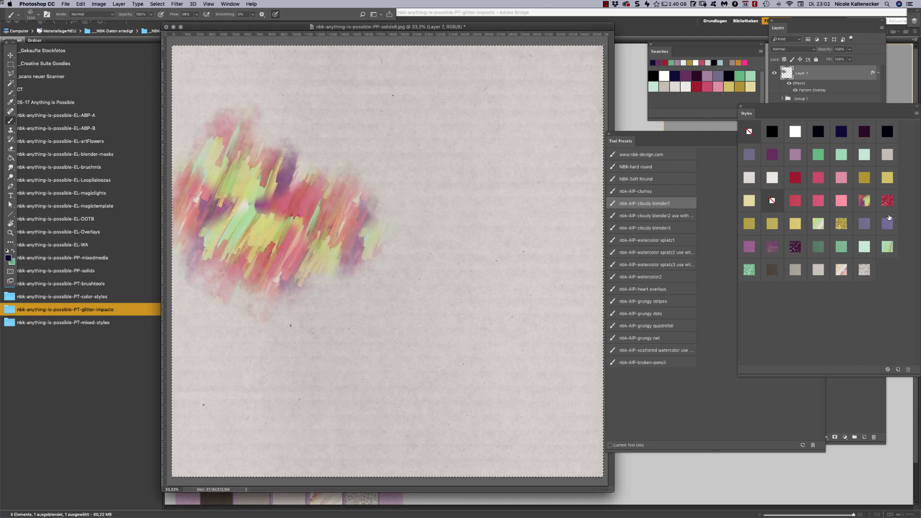
pyautogui.click(887, 204)
pyautogui.click(817, 222)
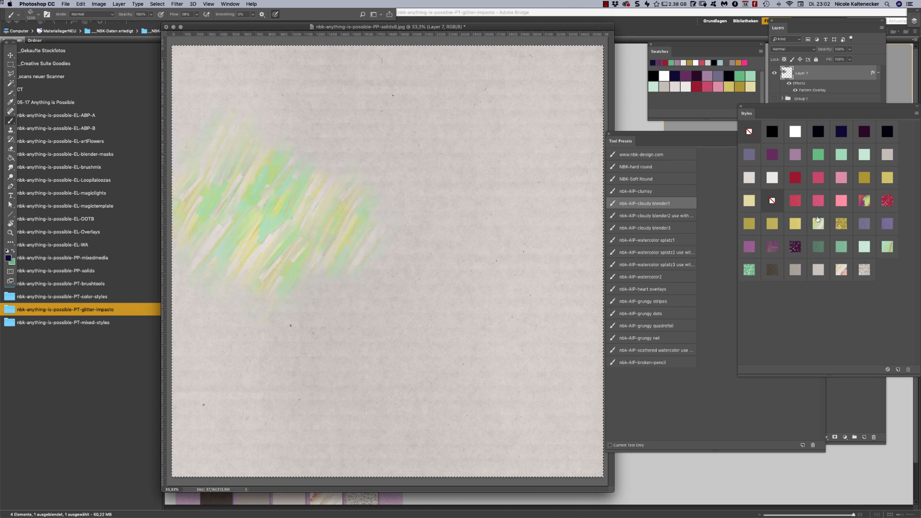
pyautogui.click(817, 202)
pyautogui.click(796, 199)
pyautogui.click(779, 222)
pyautogui.click(748, 246)
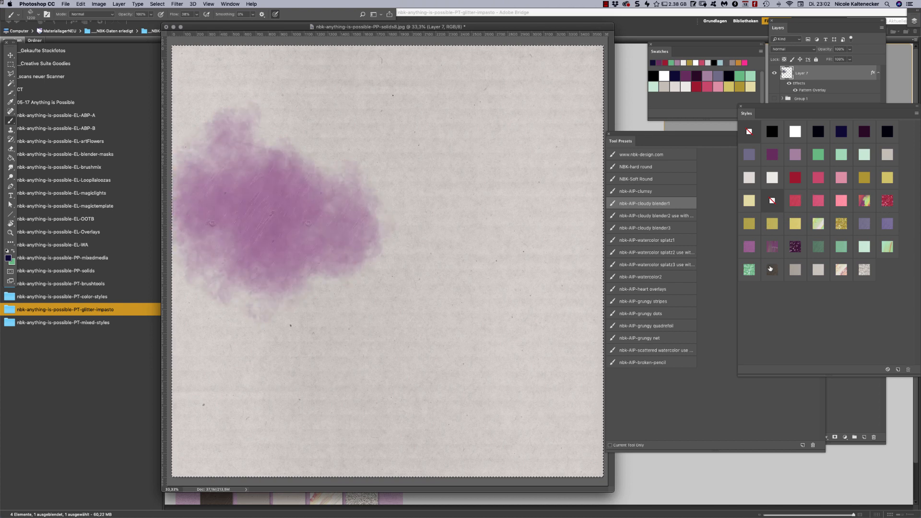
# - Add Layer 8, paint a diagonal cloud across the paper's centre and apply the dark purple glitter style
pyautogui.press('super+shift+n')
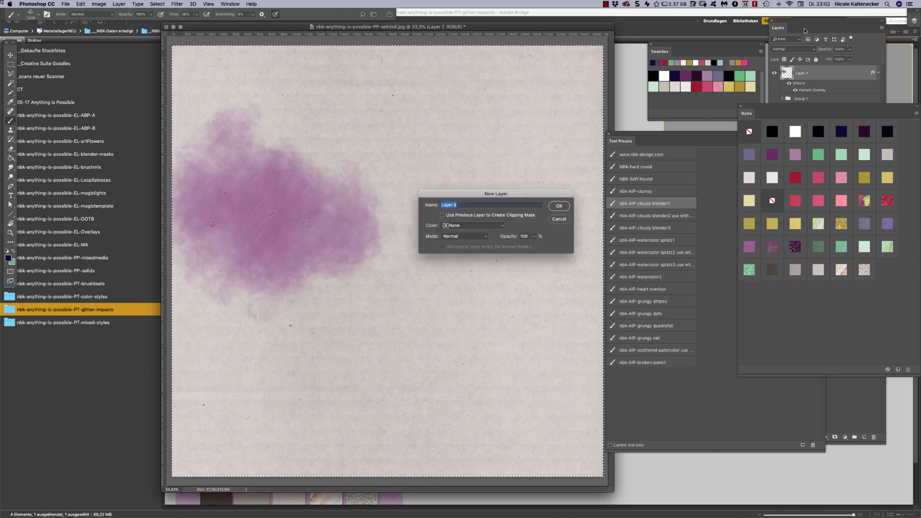
pyautogui.press('Return')
pyautogui.moveTo(336, 295)
pyautogui.mouseDown()
pyautogui.moveTo(311, 351)
pyautogui.moveTo(369, 262)
pyautogui.moveTo(410, 232)
pyautogui.moveTo(503, 233)
pyautogui.moveTo(493, 172)
pyautogui.moveTo(432, 202)
pyautogui.moveTo(535, 211)
pyautogui.mouseUp()
pyautogui.click(794, 247)
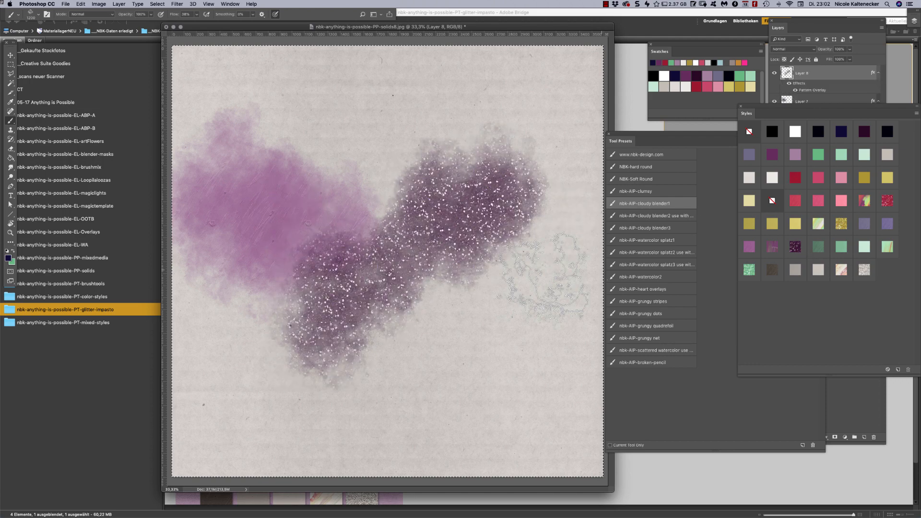
# - Add Layer 9 and paint a dark navy cloud at the paper's upper centre, overlapping the purple glitter
pyautogui.press('super+shift+n')
pyautogui.press('Return')
pyautogui.moveTo(384, 144)
pyautogui.mouseDown()
pyautogui.moveTo(360, 164)
pyautogui.moveTo(378, 153)
pyautogui.moveTo(312, 120)
pyautogui.moveTo(450, 143)
pyautogui.mouseUp()
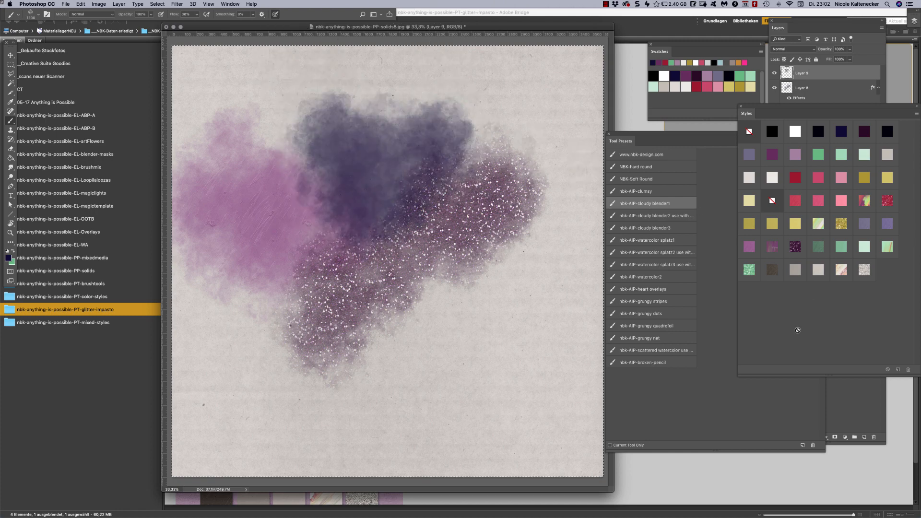
# - Apply the dark brown impasto style to Layer 9 and extend its cloud around the purple glitter toward the paper's lower centre
pyautogui.click(772, 270)
pyautogui.moveTo(331, 86)
pyautogui.mouseDown()
pyautogui.moveTo(441, 115)
pyautogui.moveTo(446, 160)
pyautogui.moveTo(369, 189)
pyautogui.moveTo(362, 239)
pyautogui.moveTo(410, 327)
pyautogui.moveTo(431, 316)
pyautogui.moveTo(400, 326)
pyautogui.moveTo(498, 295)
pyautogui.moveTo(547, 230)
pyautogui.mouseUp()
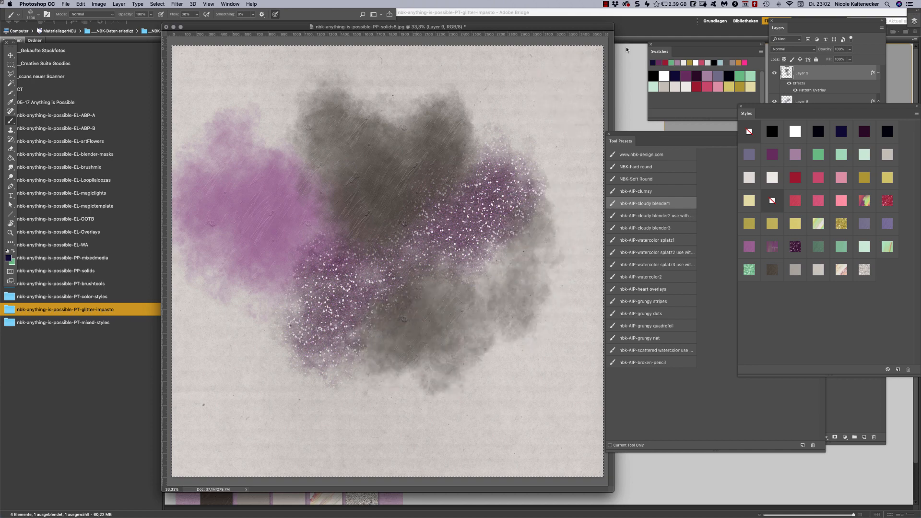
# - Add Layer 10, paint clouds at the paper's upper right and lower left, and apply a cream multicoloured impasto style
pyautogui.press('super+shift+n')
pyautogui.press('Return')
pyautogui.moveTo(530, 139)
pyautogui.mouseDown()
pyautogui.moveTo(494, 94)
pyautogui.moveTo(557, 211)
pyautogui.mouseUp()
pyautogui.click(823, 222)
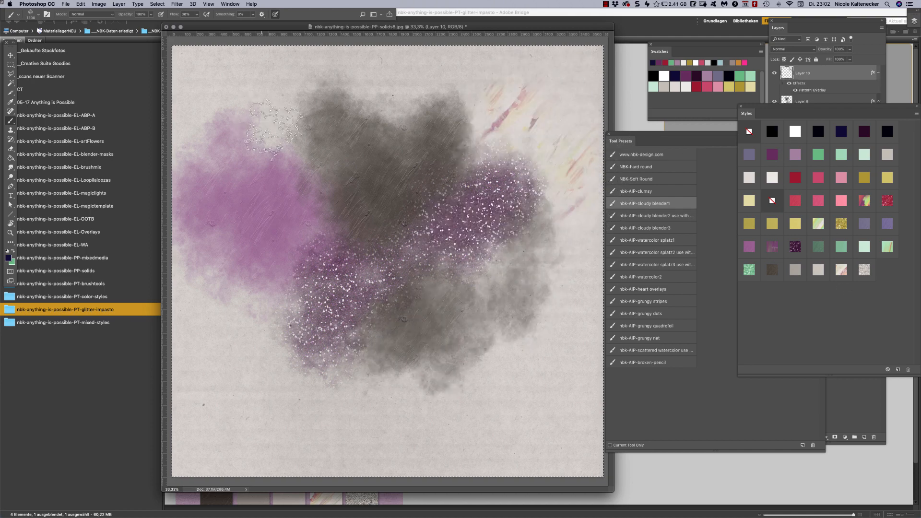
pyautogui.moveTo(253, 323)
pyautogui.mouseDown()
pyautogui.moveTo(288, 354)
pyautogui.moveTo(243, 292)
pyautogui.mouseUp()
# - Add Layer 11 and paint dark navy clouds at the paper's lower right and along its right edge
pyautogui.press('super+shift+n')
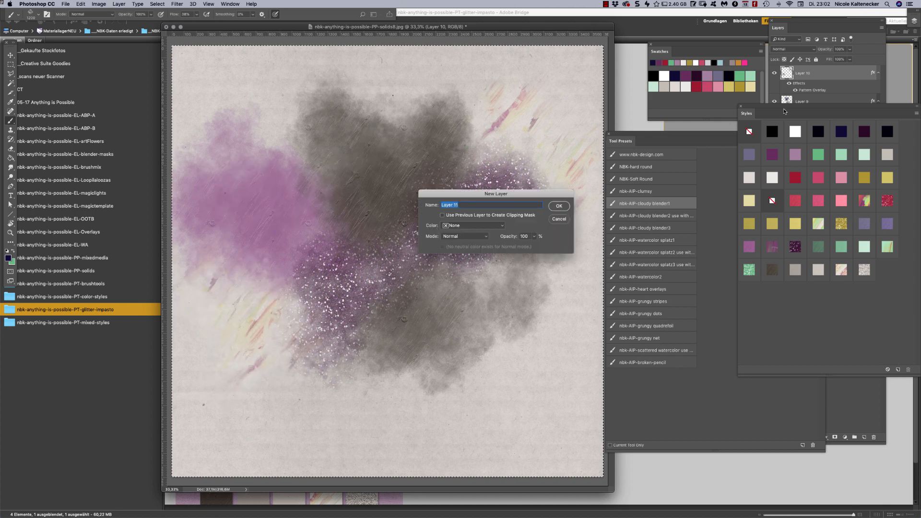
pyautogui.press('Return')
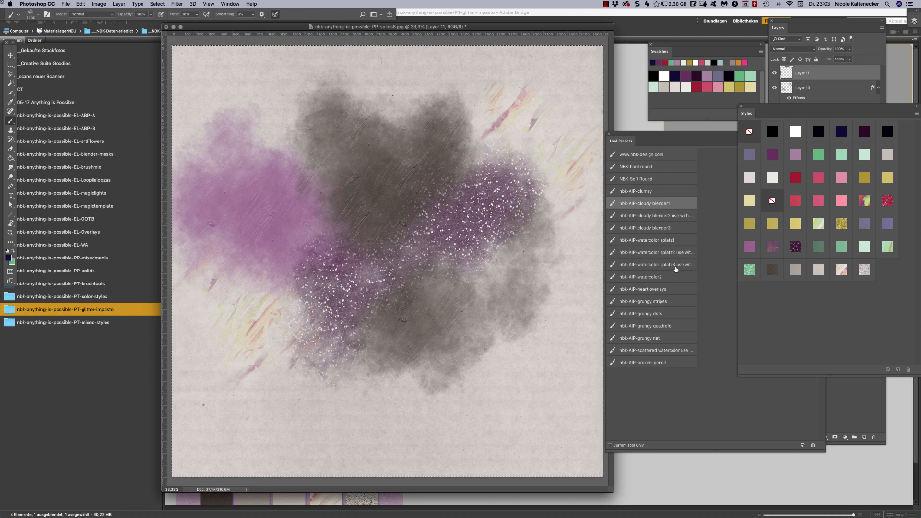
pyautogui.moveTo(482, 394)
pyautogui.mouseDown()
pyautogui.moveTo(545, 382)
pyautogui.moveTo(538, 336)
pyautogui.moveTo(596, 283)
pyautogui.moveTo(557, 194)
pyautogui.mouseUp()
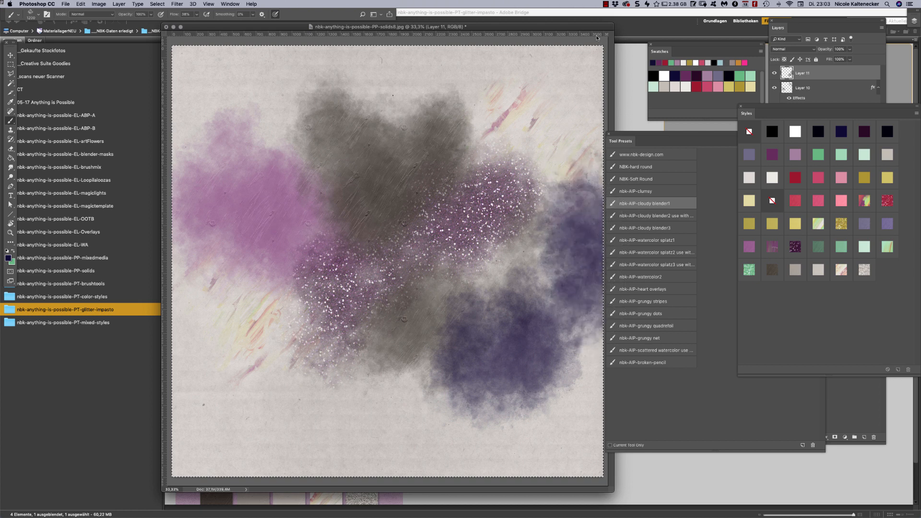
# - Add Layer 12, paint clouds at the paper's top centre and bottom centre, and apply the gold glitter style
pyautogui.press('super+shift+n')
pyautogui.press('Return')
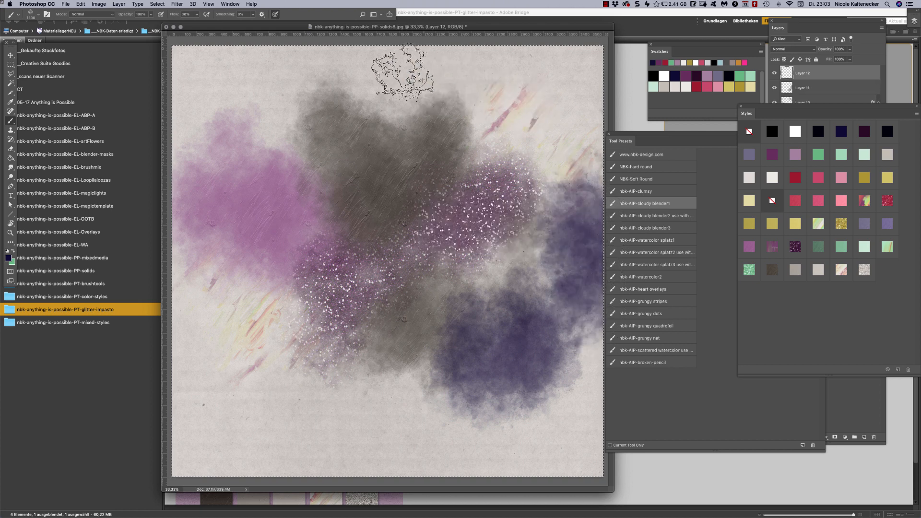
pyautogui.moveTo(401, 72)
pyautogui.mouseDown()
pyautogui.moveTo(412, 115)
pyautogui.moveTo(403, 144)
pyautogui.mouseUp()
pyautogui.click(833, 227)
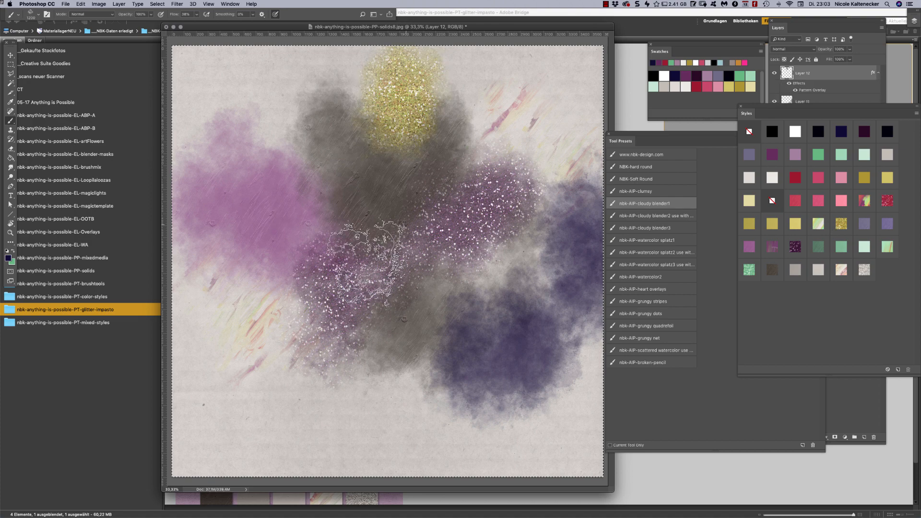
pyautogui.moveTo(364, 365)
pyautogui.mouseDown()
pyautogui.moveTo(384, 422)
pyautogui.moveTo(446, 345)
pyautogui.moveTo(461, 384)
pyautogui.mouseUp()
# - Add Layer 13, paint clouds over the paper's lower left and outer areas, and apply the cream style with pink streaks
pyautogui.press('super+shift+n')
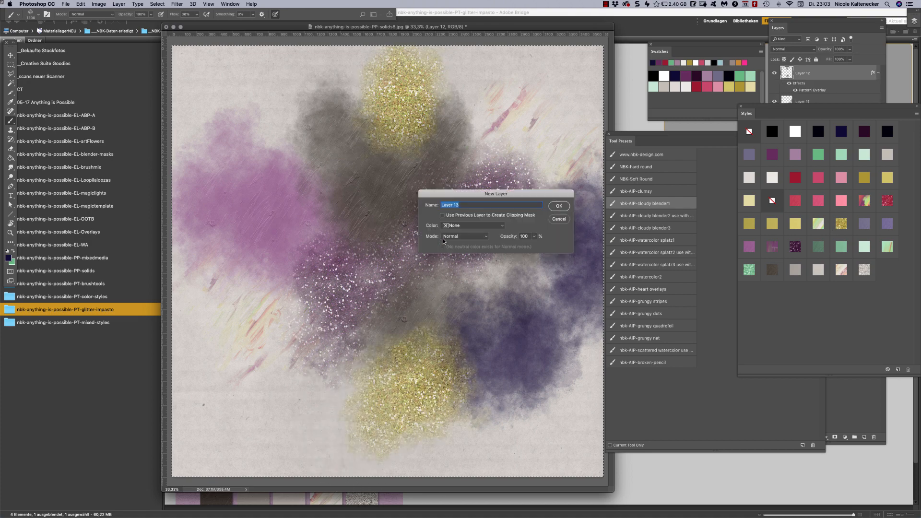
pyautogui.press('Return')
pyautogui.moveTo(268, 287)
pyautogui.mouseDown()
pyautogui.moveTo(200, 329)
pyautogui.moveTo(216, 380)
pyautogui.moveTo(295, 398)
pyautogui.moveTo(345, 393)
pyautogui.mouseUp()
pyautogui.click(840, 271)
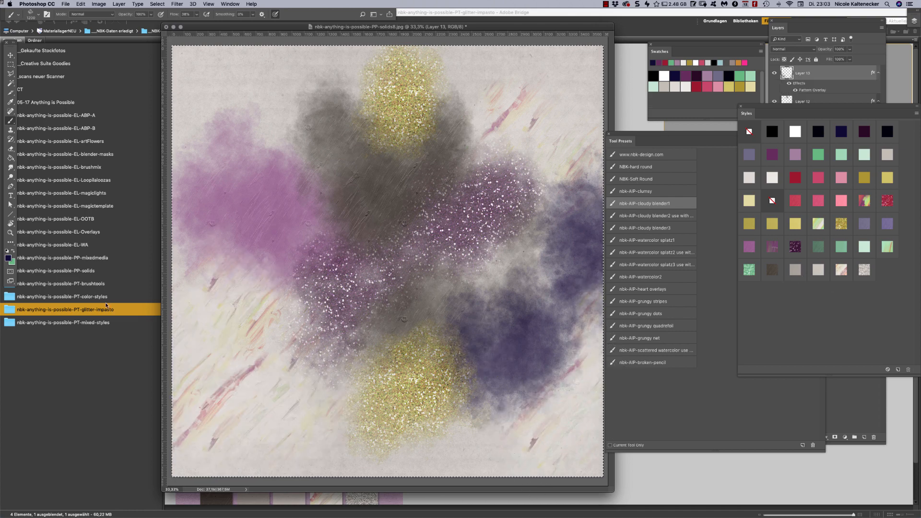
# - Switch to Adobe Bridge and load nbk-anything-is-possible-mixed-styles.asl from the PT-mixed-styles folder into Photoshop
pyautogui.click(125, 338)
pyautogui.click(139, 323)
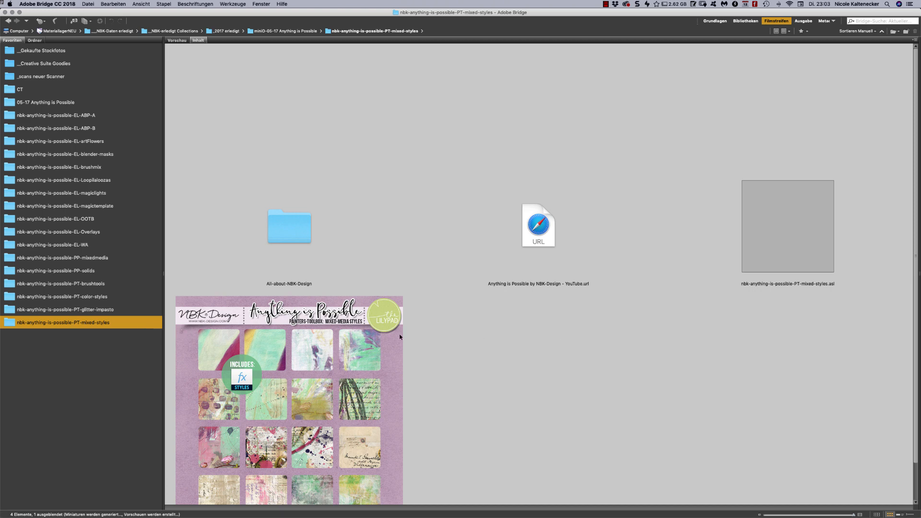
pyautogui.doubleClick(783, 217)
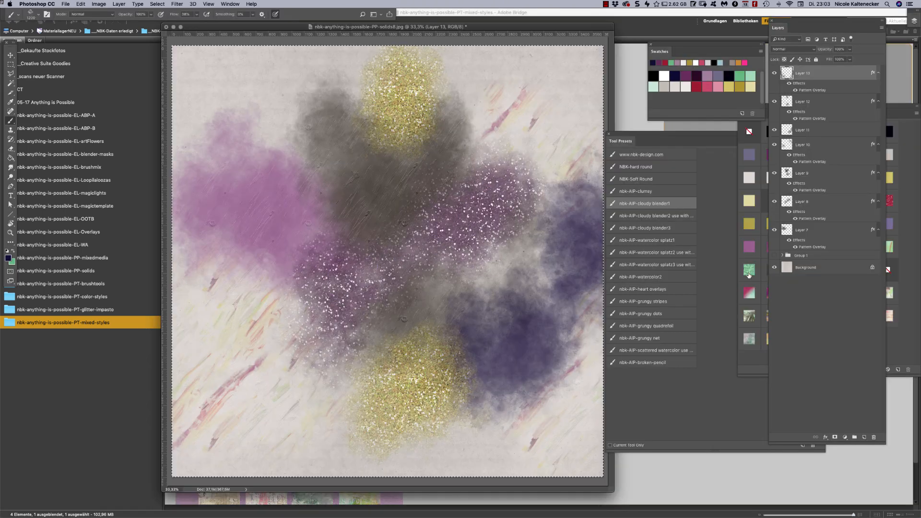
pyautogui.click(894, 341)
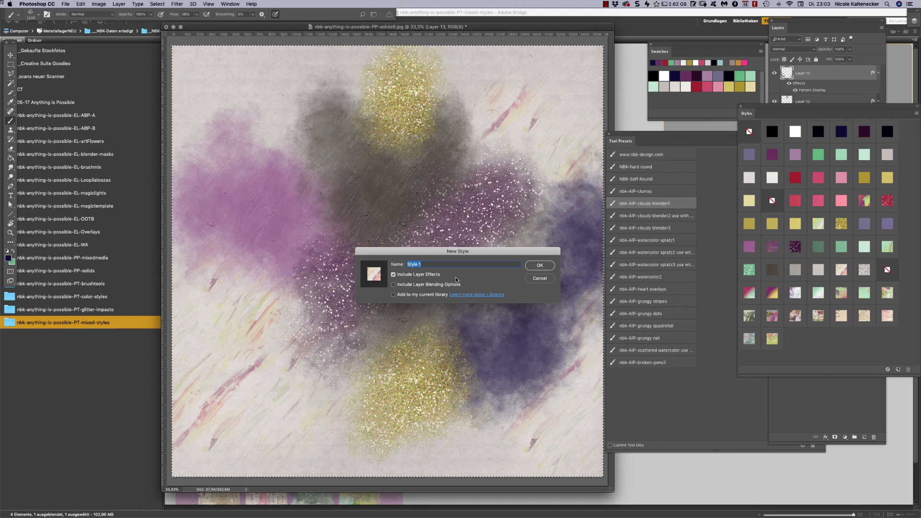
pyautogui.click(540, 278)
# - Add Layer 14 and paint patches at the upper right, lower right and upper left in the floral text collage style
pyautogui.press('super+shift+n')
pyautogui.press('Return')
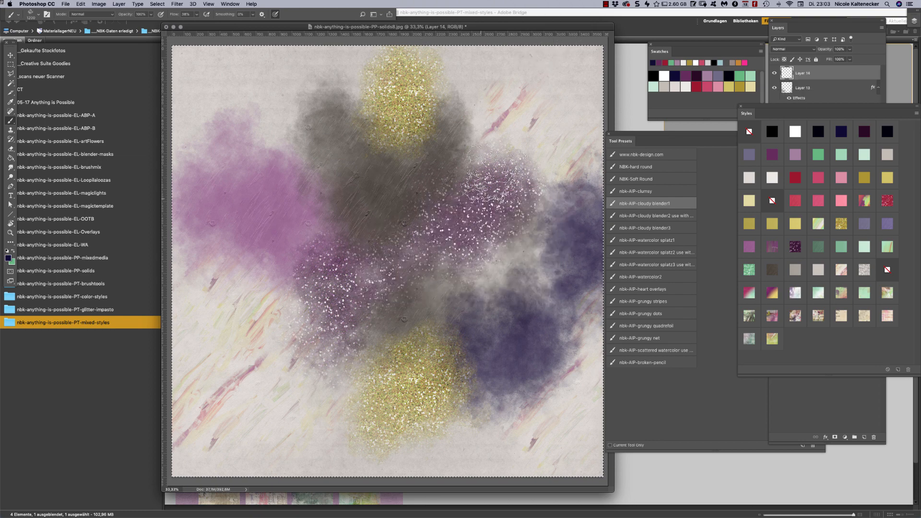
pyautogui.moveTo(472, 125)
pyautogui.mouseDown()
pyautogui.moveTo(444, 77)
pyautogui.moveTo(422, 62)
pyautogui.mouseUp()
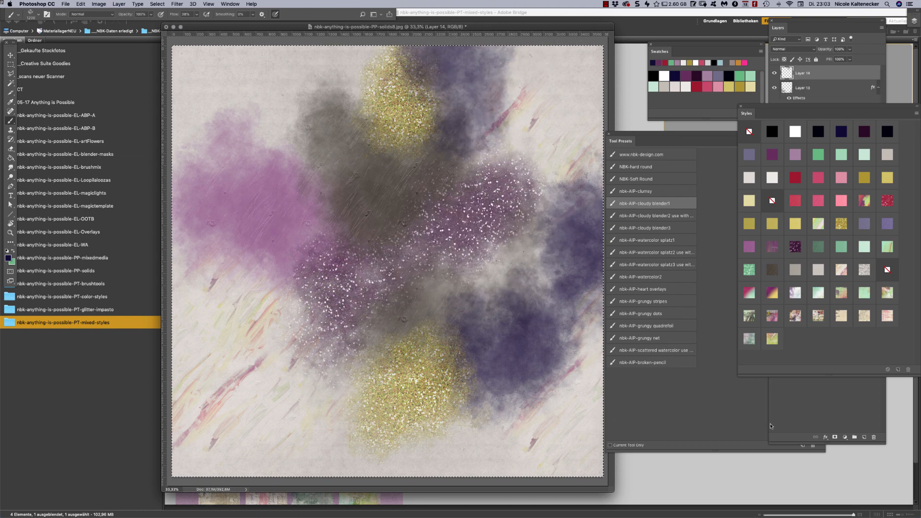
pyautogui.click(793, 317)
pyautogui.moveTo(473, 446)
pyautogui.mouseDown()
pyautogui.moveTo(483, 422)
pyautogui.moveTo(583, 377)
pyautogui.moveTo(571, 326)
pyautogui.moveTo(525, 331)
pyautogui.mouseUp()
pyautogui.rightClick(525, 330)
pyautogui.moveTo(242, 187)
pyautogui.mouseDown()
pyautogui.moveTo(282, 127)
pyautogui.moveTo(301, 141)
pyautogui.moveTo(288, 117)
pyautogui.mouseUp()
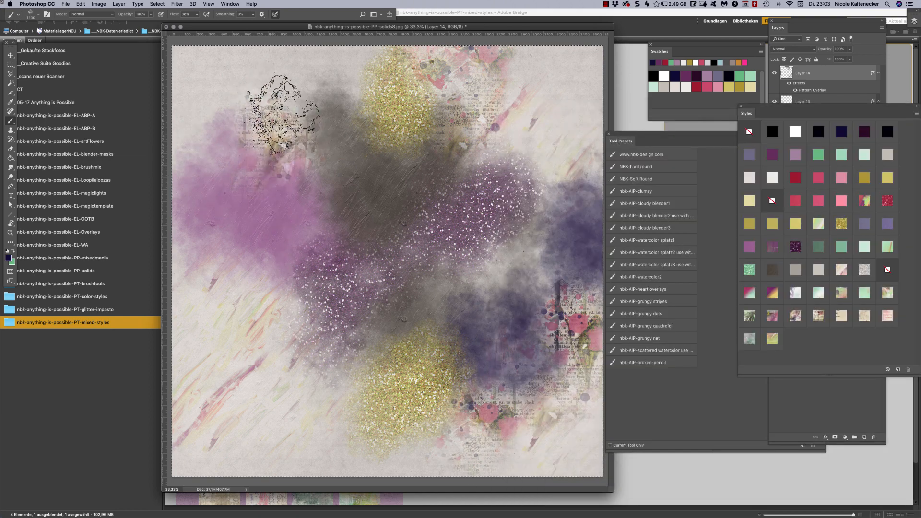
# - Add Layer 15, apply the purple, yellow and mint mixed style, and paint it around the paper's edges and corners
pyautogui.press('super+shift+n')
pyautogui.press('Return')
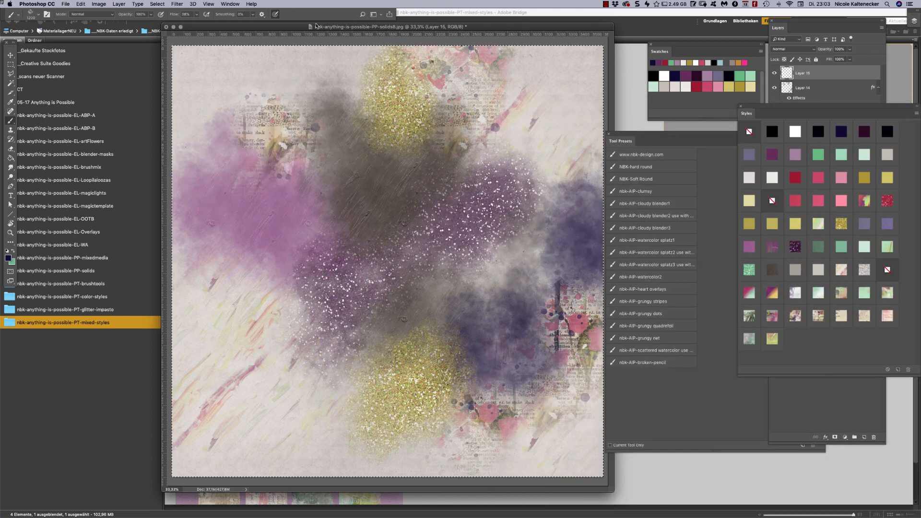
pyautogui.click(799, 293)
pyautogui.moveTo(293, 89)
pyautogui.mouseDown()
pyautogui.moveTo(365, 90)
pyautogui.moveTo(216, 91)
pyautogui.mouseUp()
pyautogui.moveTo(201, 339)
pyautogui.mouseDown()
pyautogui.moveTo(185, 307)
pyautogui.moveTo(211, 260)
pyautogui.mouseUp()
pyautogui.moveTo(336, 411)
pyautogui.mouseDown()
pyautogui.moveTo(329, 474)
pyautogui.moveTo(297, 433)
pyautogui.moveTo(207, 444)
pyautogui.mouseUp()
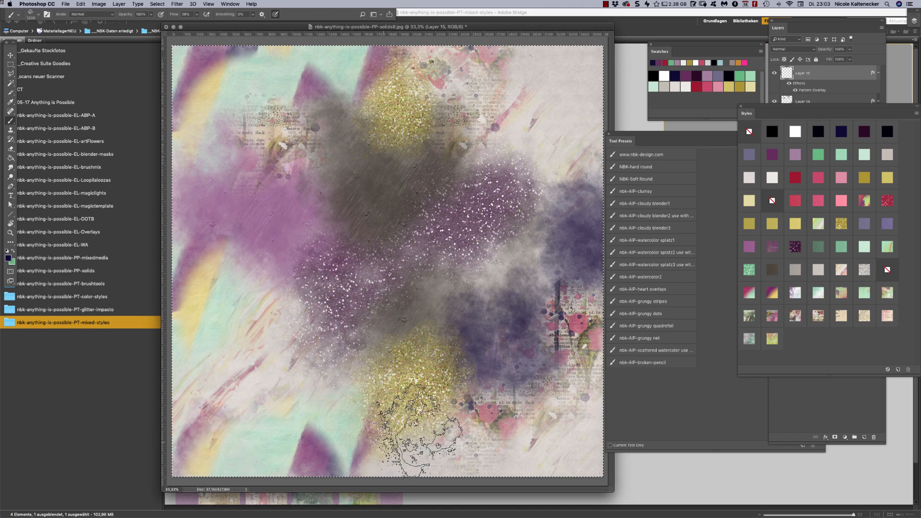
pyautogui.moveTo(542, 398); pyautogui.dragTo(561, 456)
pyautogui.moveTo(550, 127)
pyautogui.mouseDown()
pyautogui.moveTo(575, 72)
pyautogui.moveTo(574, 50)
pyautogui.mouseUp()
# - Add Layer 16, apply a mint grunge mixed style and paint it across the paper's centre
pyautogui.press('super+shift+n')
pyautogui.press('Return')
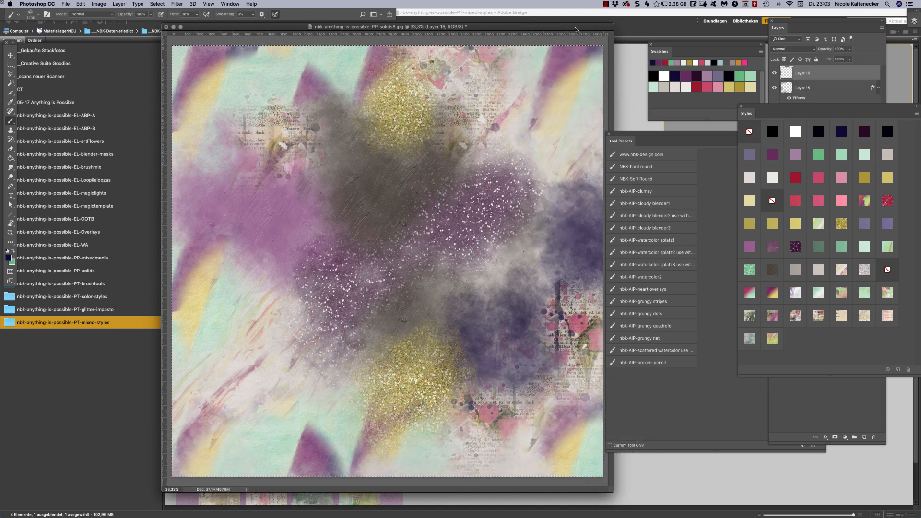
pyautogui.click(862, 289)
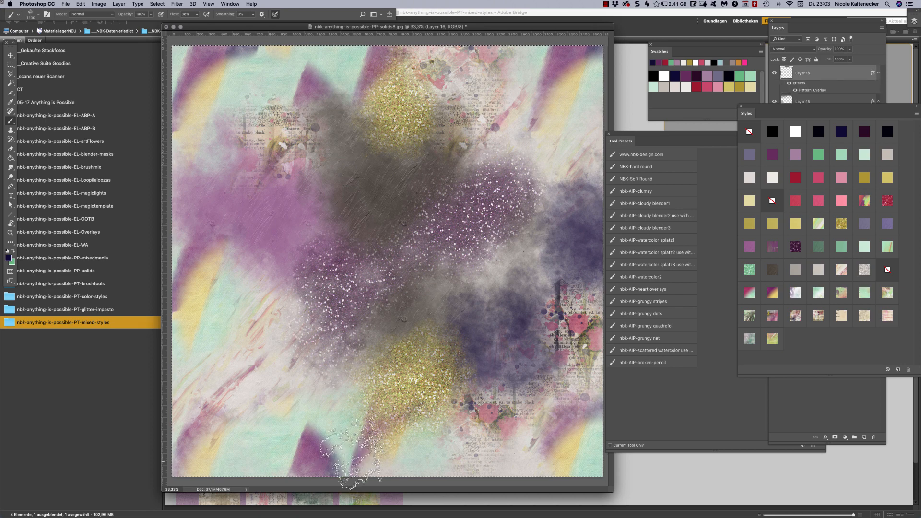
pyautogui.moveTo(335, 365)
pyautogui.mouseDown()
pyautogui.moveTo(355, 307)
pyautogui.moveTo(345, 230)
pyautogui.moveTo(417, 262)
pyautogui.mouseUp()
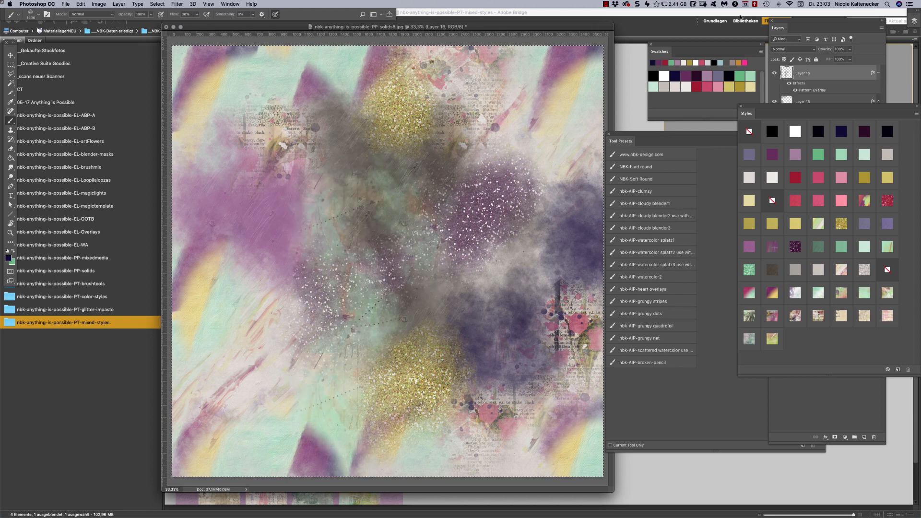
# - Add Layer 17 and sketch an off-white flower with a stem over the lower-right navy cloud using an enlarged nbk-AIP-broken-pencil brush
pyautogui.press('super+shift+n')
pyautogui.press('Return')
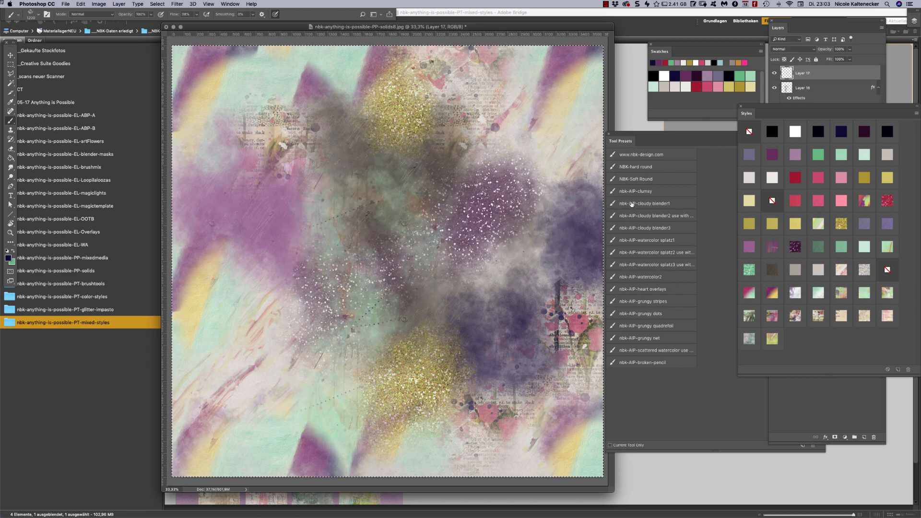
pyautogui.click(645, 362)
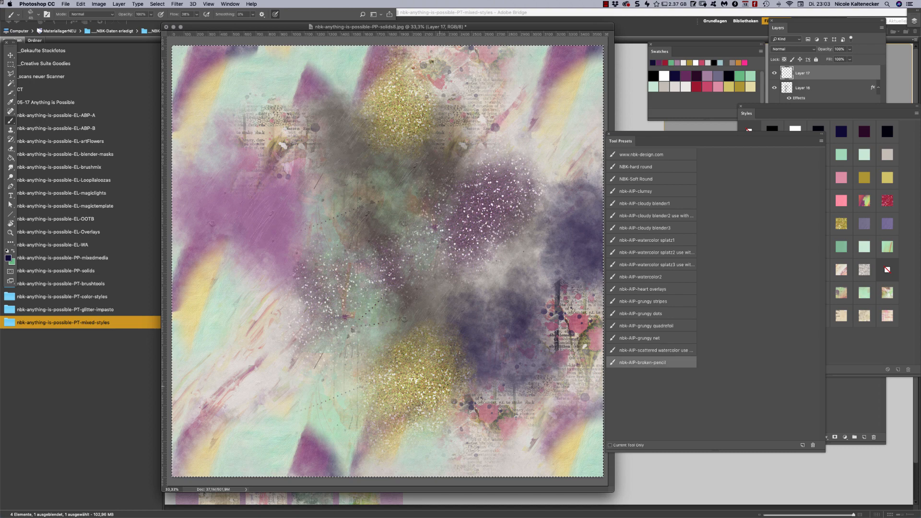
pyautogui.click(685, 86)
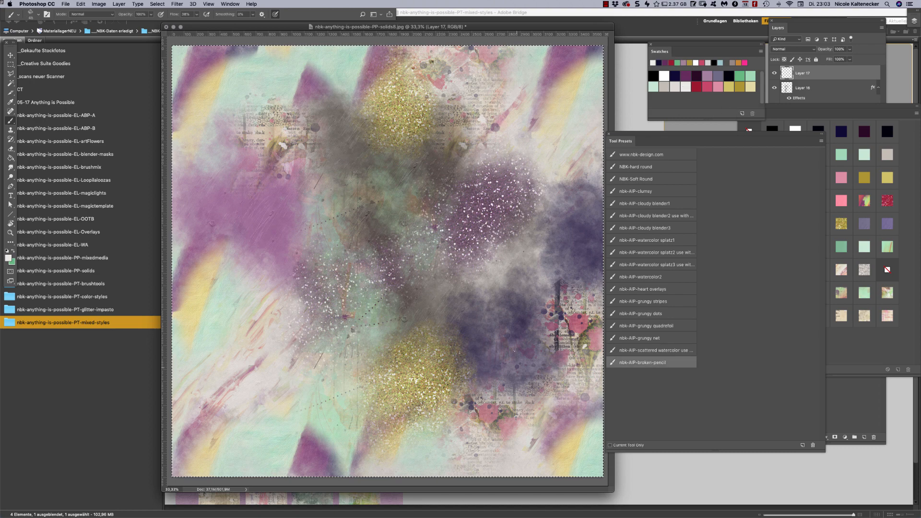
pyautogui.rightClick(453, 305)
pyautogui.click(393, 266)
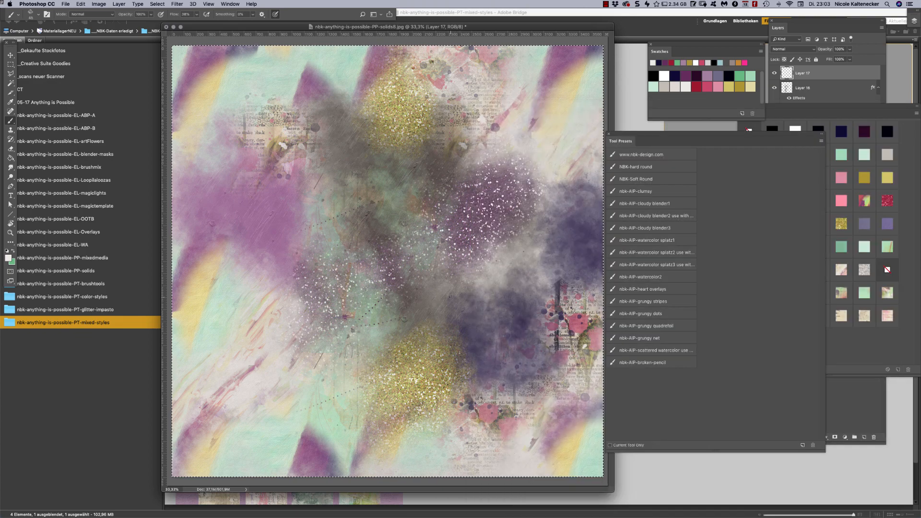
pyautogui.press(']')
pyautogui.press(']')
pyautogui.press(']')
pyautogui.press(']')
pyautogui.press(']')
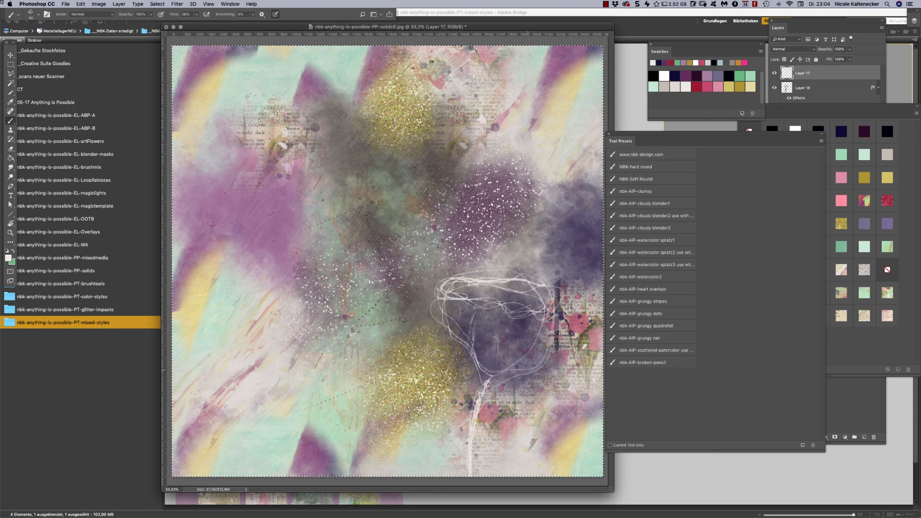
# - Add Layer 18 and sketch off-white flower outlines over the right-edge navy cloud and the left purple cloud, undoing the stray stroke
pyautogui.press('super+shift+n')
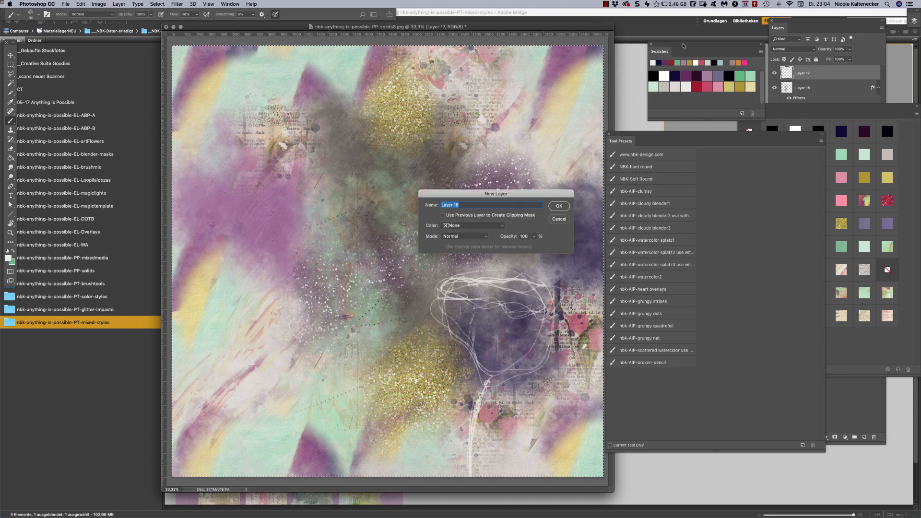
pyautogui.press('Return')
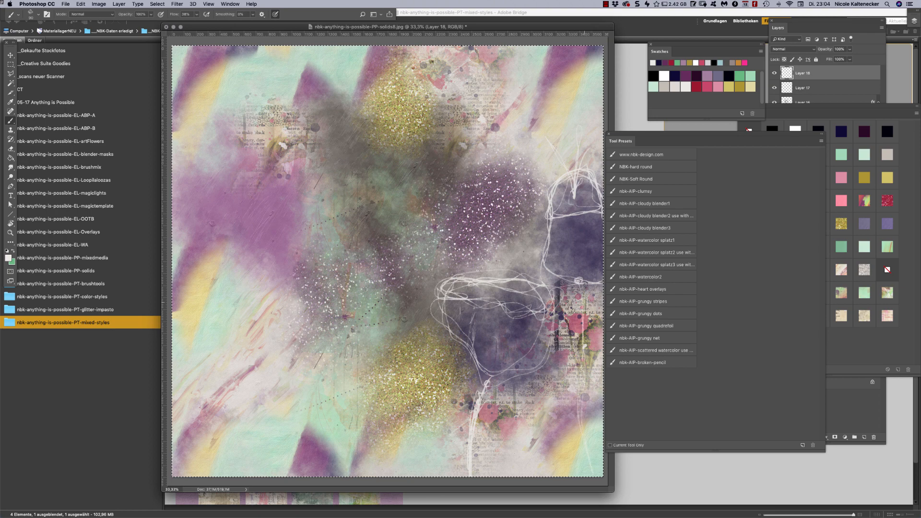
pyautogui.hotkey('ctrl', 'alt', 'z')
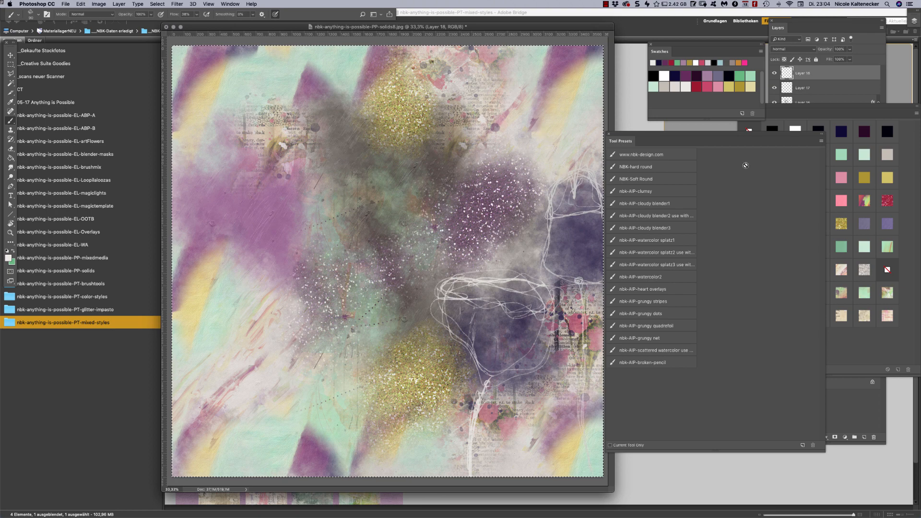
pyautogui.moveTo(285, 270); pyautogui.dragTo(259, 138)
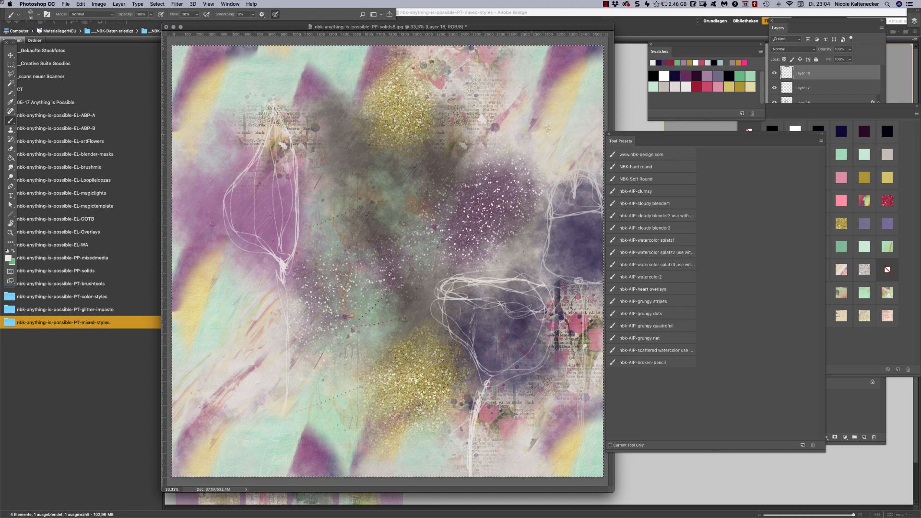
# - Add Layer 19 directly above Layer 16 and choose the nbk-AIP-cloudy blender3 brush
pyautogui.moveTo(710, 133); pyautogui.dragTo(652, 123)
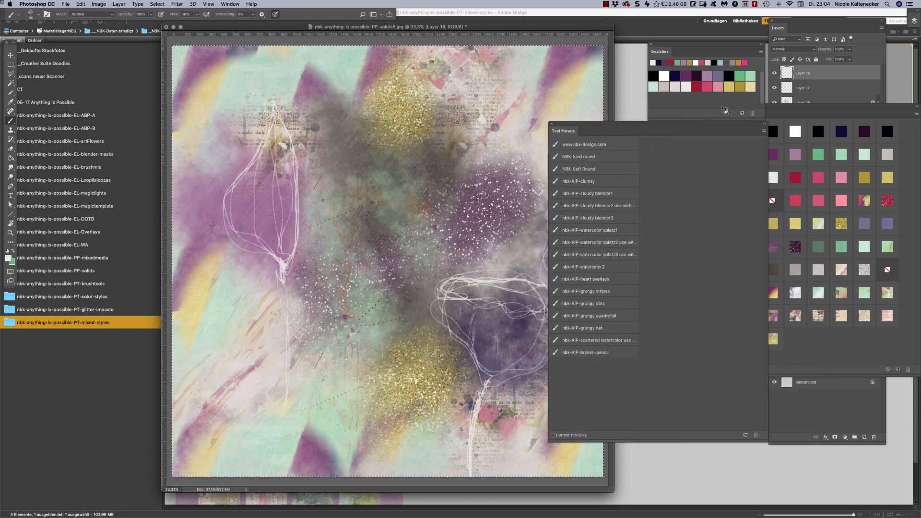
pyautogui.click(806, 77)
pyautogui.click(819, 104)
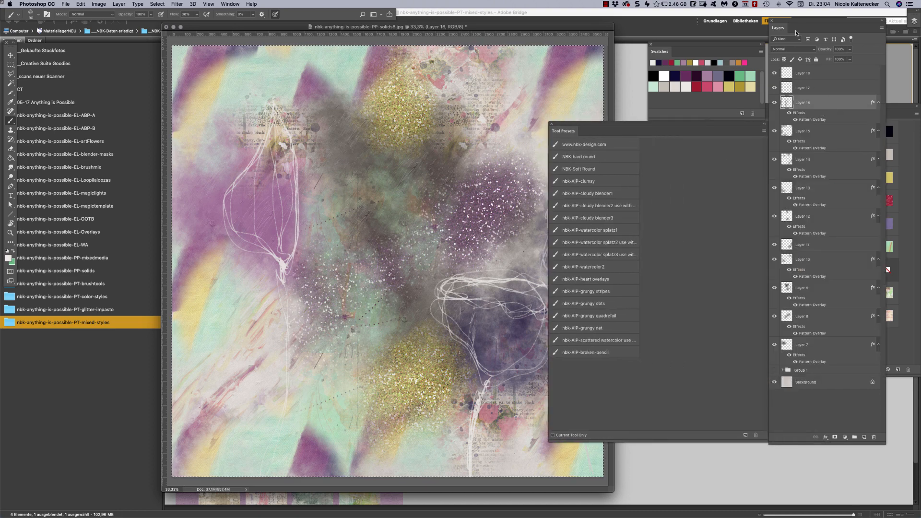
pyautogui.press('super+shift+n')
pyautogui.press('Return')
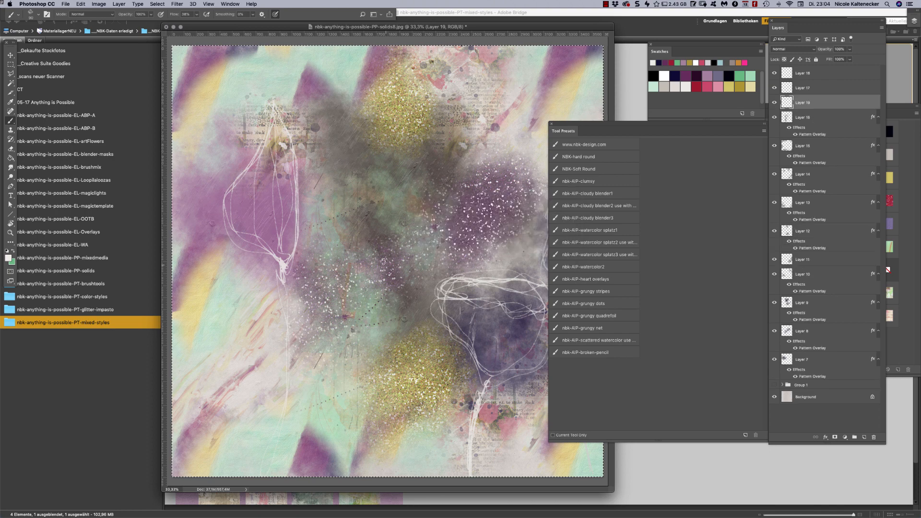
pyautogui.rightClick(412, 262)
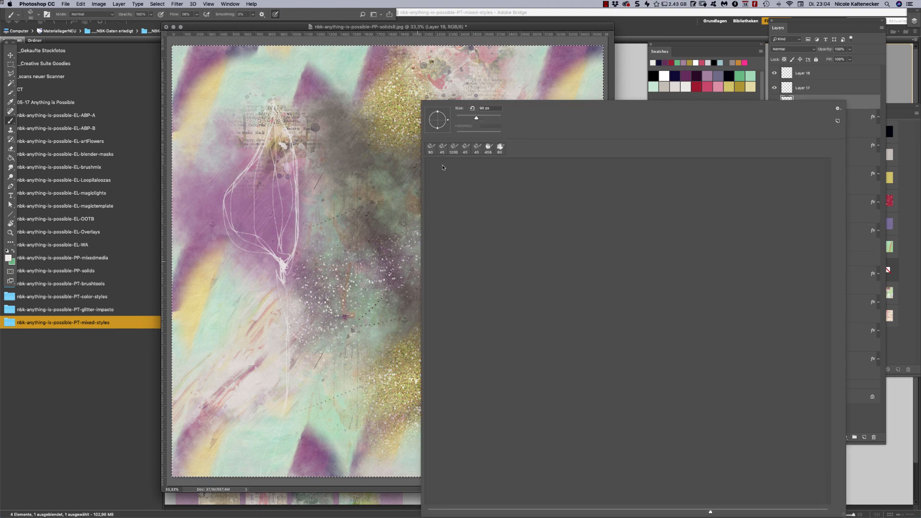
pyautogui.click(658, 48)
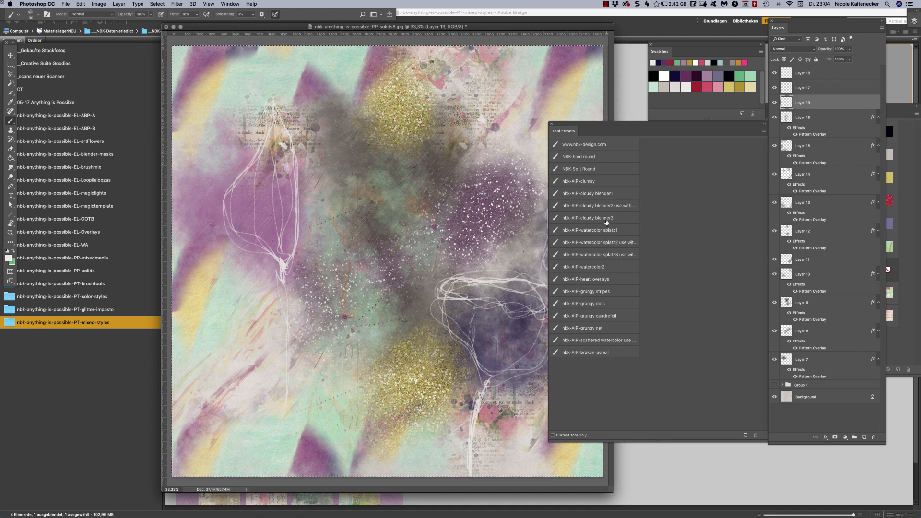
pyautogui.click(606, 218)
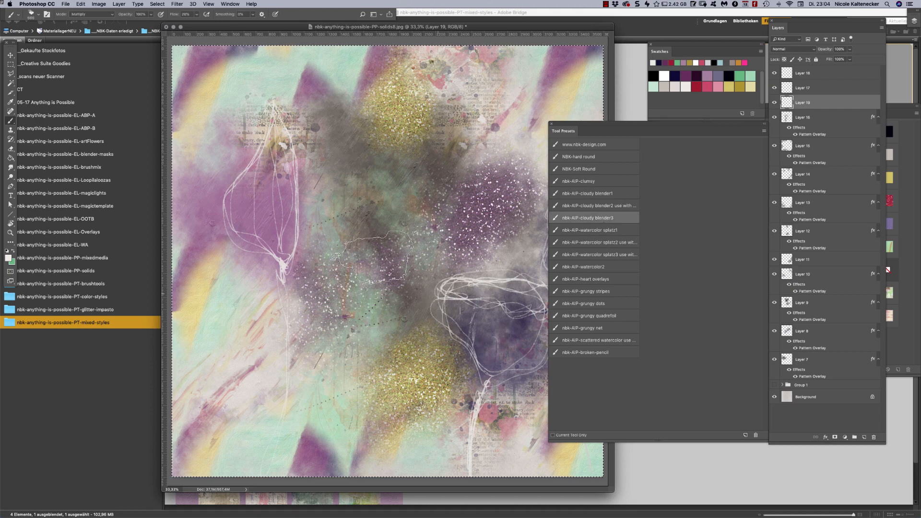
# - Fill the inside of the left flower outline with soft off-white paint using a reduced cloudy blender3 brush
pyautogui.press('[')
pyautogui.press('[')
pyautogui.press('[')
pyautogui.press('[')
pyautogui.press('[')
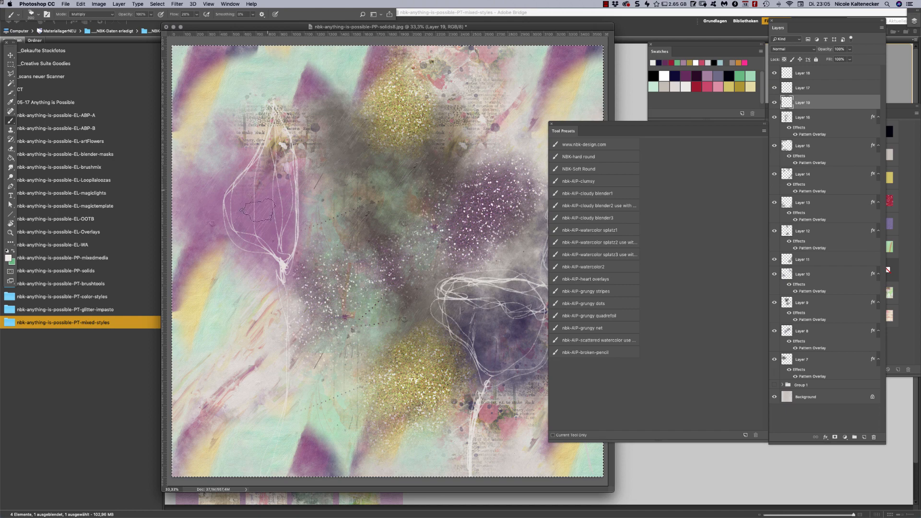
pyautogui.moveTo(258, 210)
pyautogui.mouseDown()
pyautogui.moveTo(247, 188)
pyautogui.moveTo(236, 198)
pyautogui.moveTo(259, 224)
pyautogui.moveTo(237, 220)
pyautogui.moveTo(258, 242)
pyautogui.moveTo(281, 238)
pyautogui.moveTo(274, 166)
pyautogui.moveTo(255, 179)
pyautogui.moveTo(266, 234)
pyautogui.mouseUp()
# - Apply the mint and red printed-text mixed style to Layer 19 and paint the left flower out to its tip and lower edges with a smaller brush
pyautogui.click(909, 141)
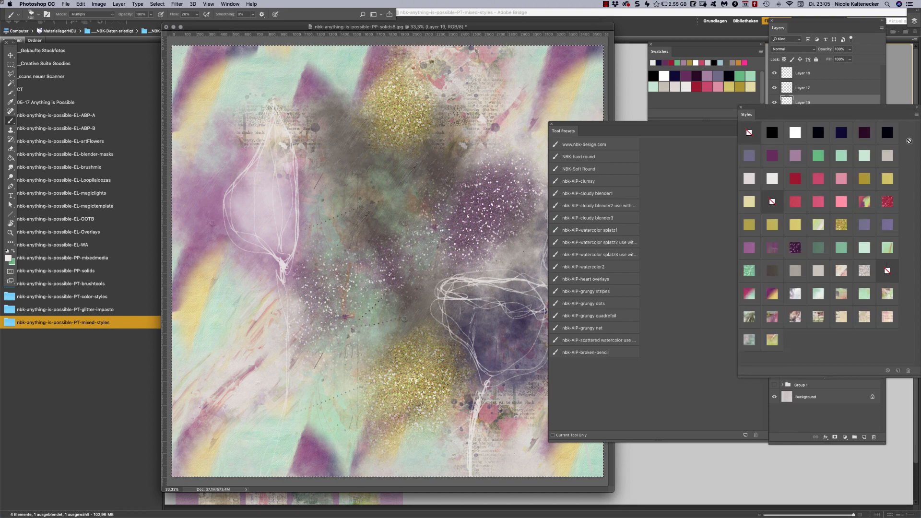
pyautogui.click(816, 311)
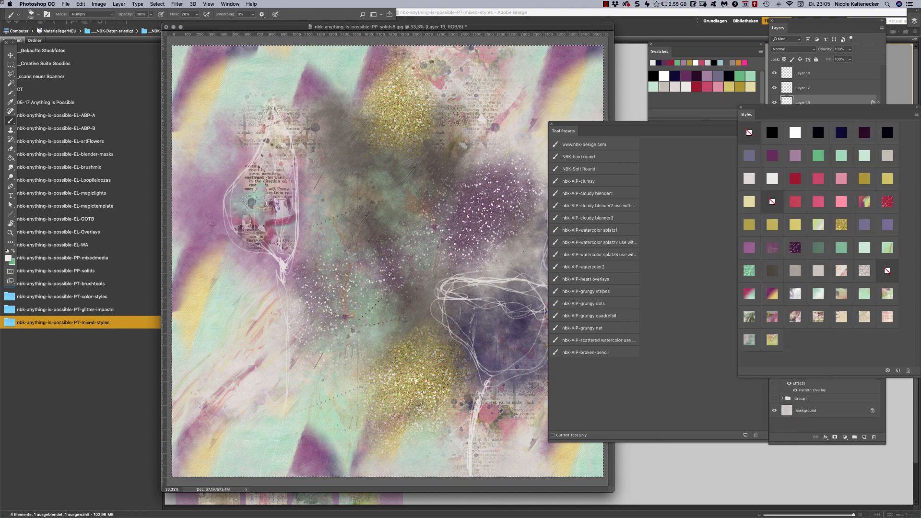
pyautogui.moveTo(272, 144); pyautogui.dragTo(284, 114)
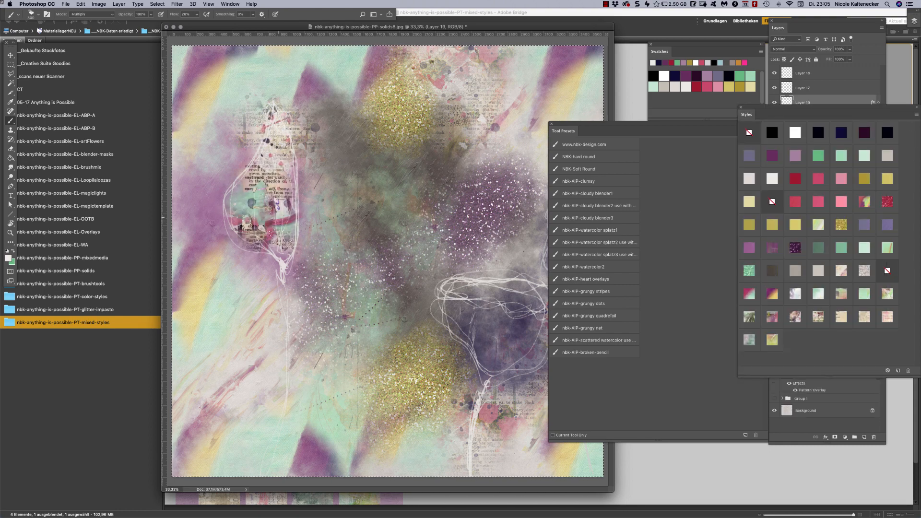
pyautogui.press('[')
pyautogui.press('[')
pyautogui.press('[')
pyautogui.press('[')
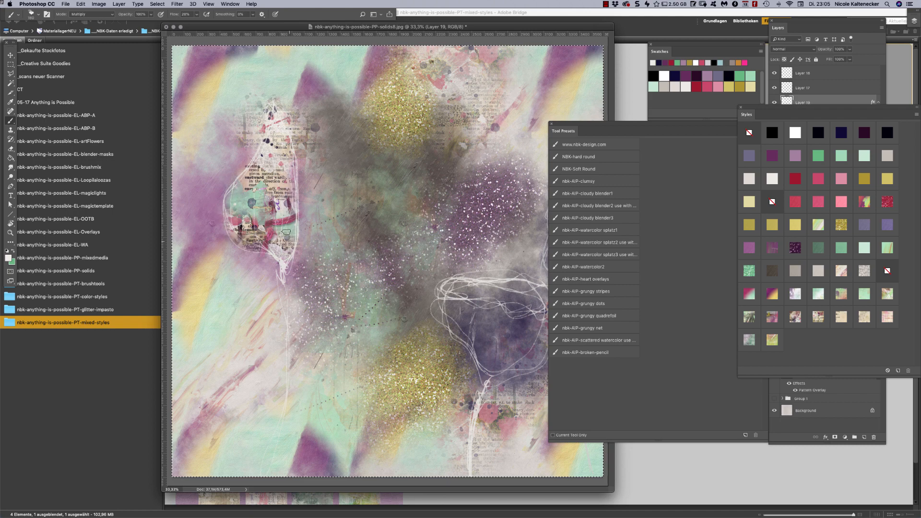
# - Add Layer 20, paint inside the lower-right flower outline and apply the mint mixed style with handwritten script, extending the fill to the flower's rim
pyautogui.moveTo(529, 26); pyautogui.dragTo(450, 7)
pyautogui.press('super+shift+n')
pyautogui.press('Return')
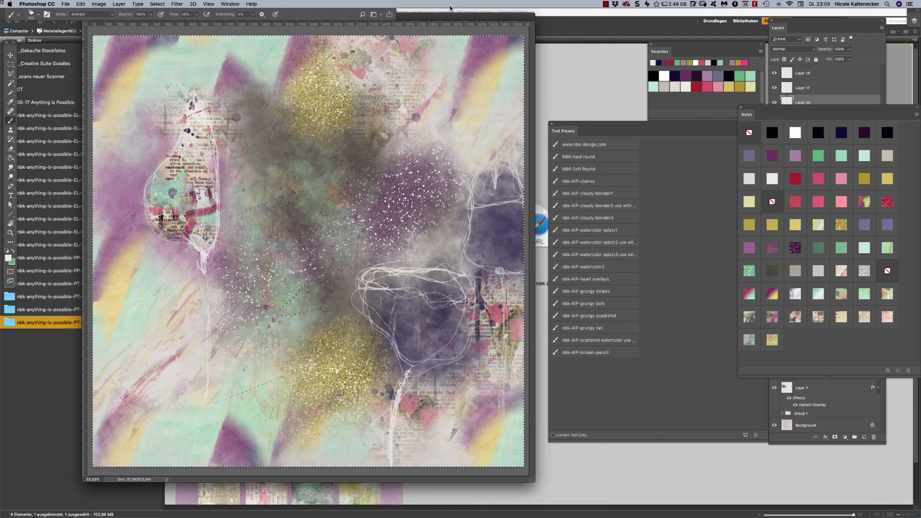
pyautogui.moveTo(391, 308)
pyautogui.mouseDown()
pyautogui.moveTo(370, 283)
pyautogui.moveTo(376, 312)
pyautogui.moveTo(396, 333)
pyautogui.moveTo(407, 302)
pyautogui.moveTo(402, 346)
pyautogui.moveTo(410, 357)
pyautogui.moveTo(420, 320)
pyautogui.moveTo(439, 362)
pyautogui.moveTo(458, 316)
pyautogui.moveTo(408, 291)
pyautogui.moveTo(463, 297)
pyautogui.moveTo(415, 359)
pyautogui.mouseUp()
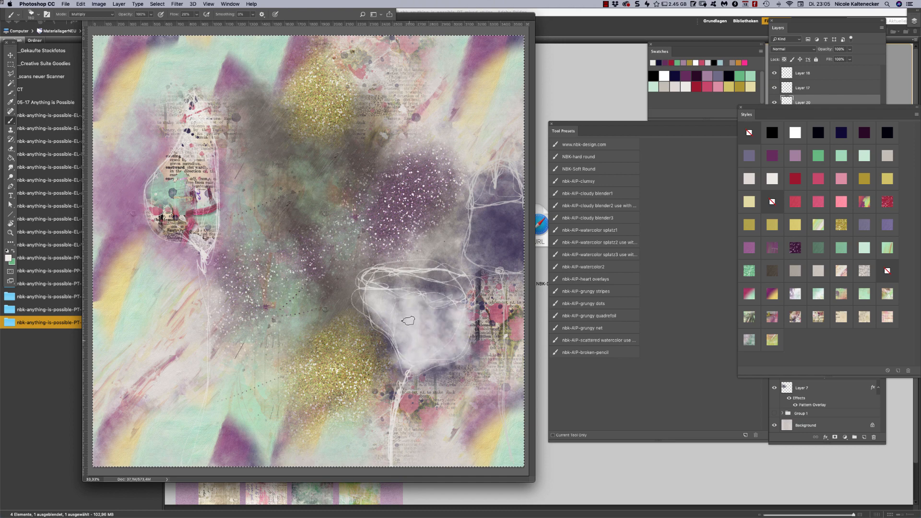
pyautogui.click(818, 293)
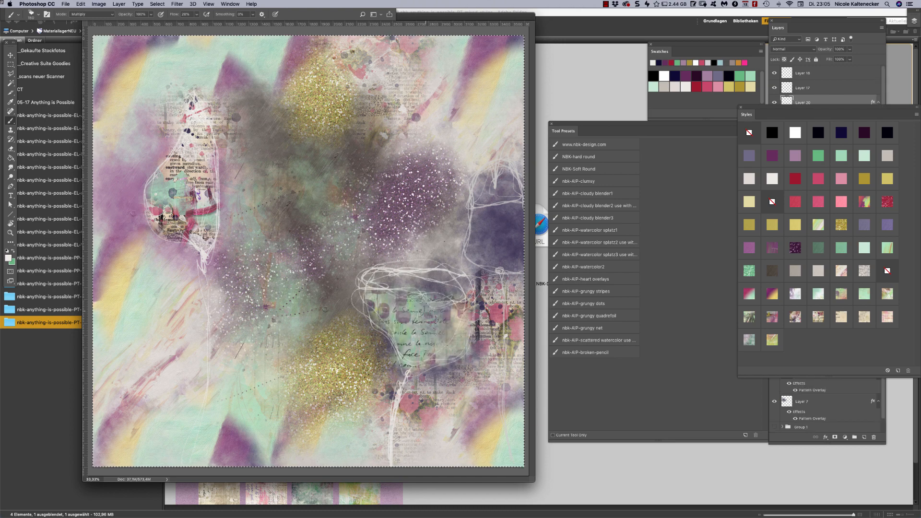
pyautogui.moveTo(386, 284)
pyautogui.mouseDown()
pyautogui.moveTo(416, 283)
pyautogui.moveTo(444, 299)
pyautogui.moveTo(418, 270)
pyautogui.mouseUp()
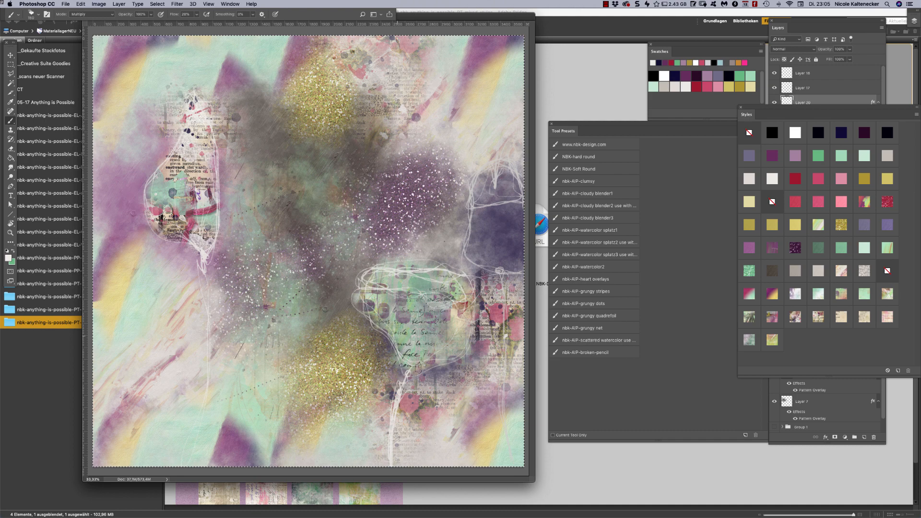
pyautogui.click(404, 287)
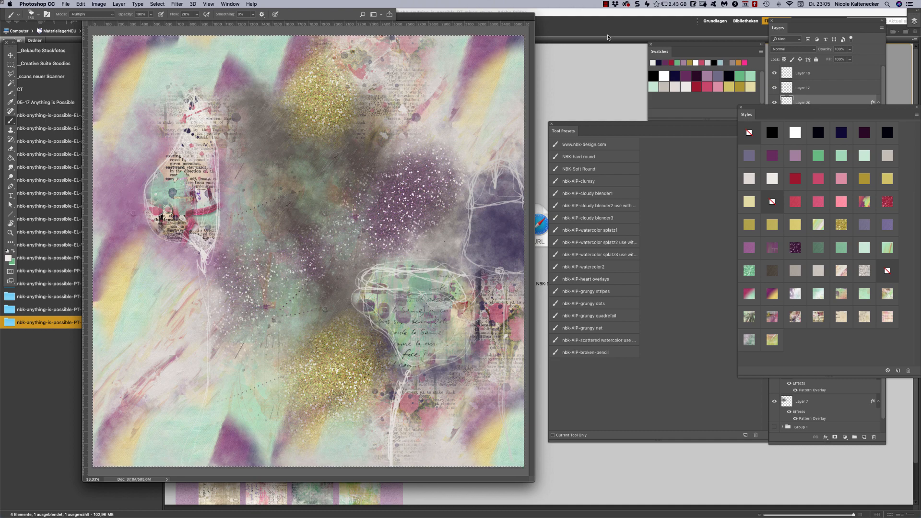
# - Add Layer 21, paint inside the right-edge flower outline and apply the purple, yellow and mint mixed style
pyautogui.press('super+shift+n')
pyautogui.press('Return')
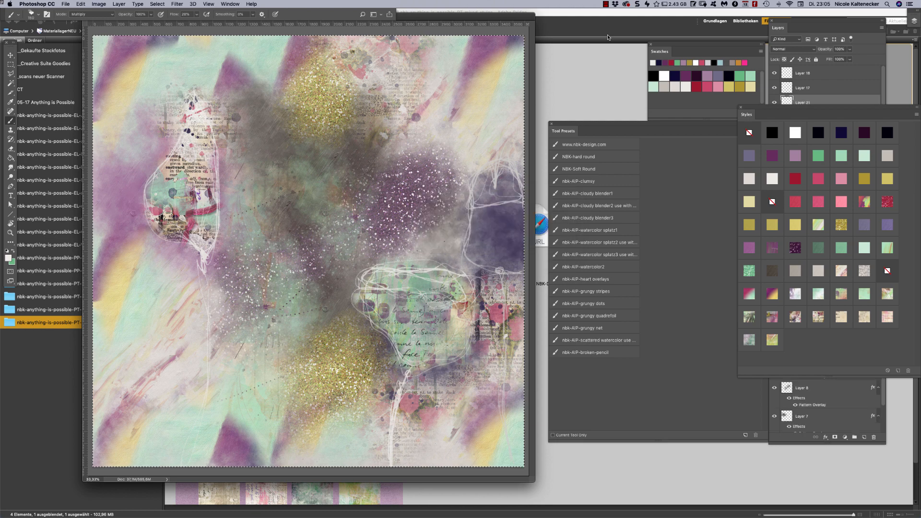
pyautogui.moveTo(489, 252)
pyautogui.mouseDown()
pyautogui.moveTo(484, 182)
pyautogui.moveTo(498, 180)
pyautogui.moveTo(518, 211)
pyautogui.moveTo(509, 242)
pyautogui.moveTo(482, 215)
pyautogui.moveTo(478, 262)
pyautogui.moveTo(498, 254)
pyautogui.moveTo(516, 265)
pyautogui.moveTo(496, 258)
pyautogui.mouseUp()
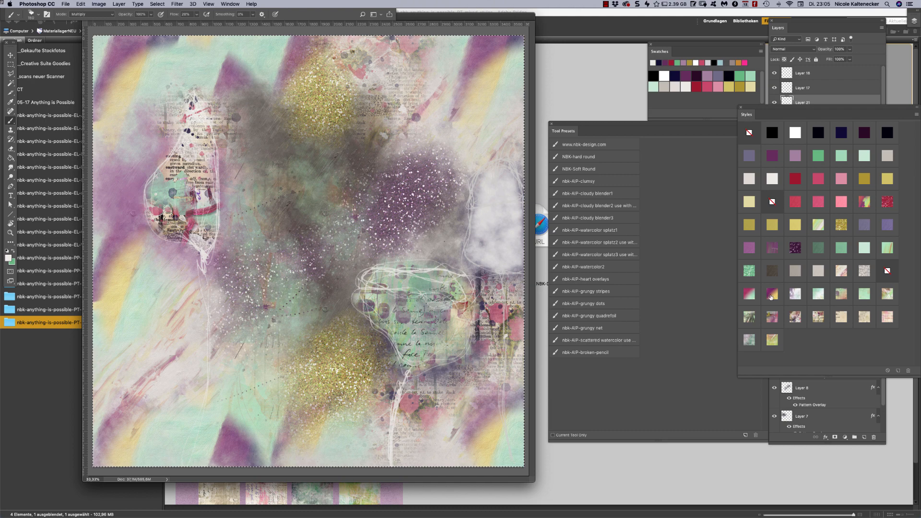
pyautogui.click(774, 285)
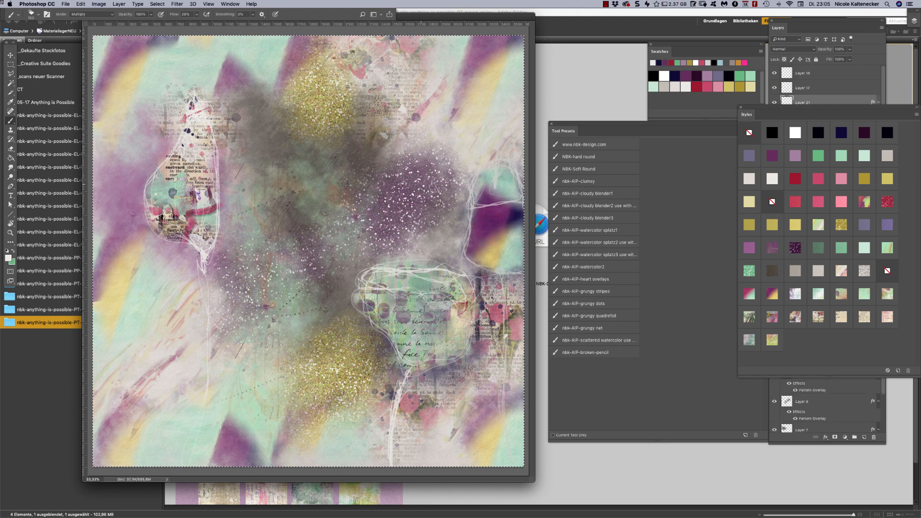
# - Recolour the flower outlines on Layer 18, trying the solid purple style before applying the dark purple glitter style
pyautogui.click(807, 75)
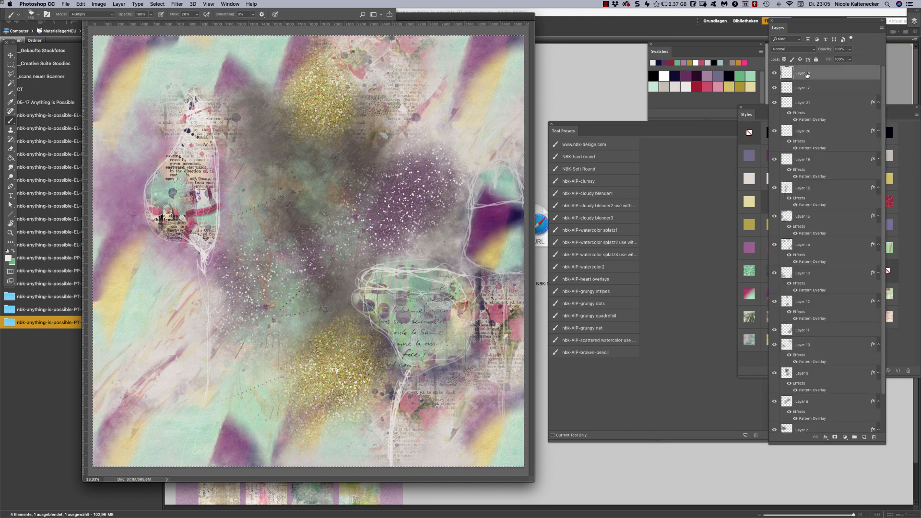
pyautogui.moveTo(796, 22); pyautogui.dragTo(645, 47)
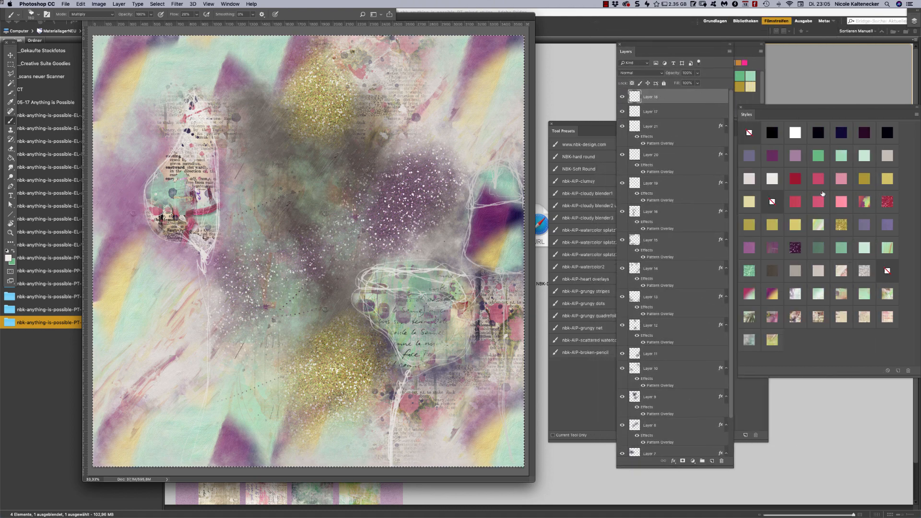
pyautogui.click(772, 156)
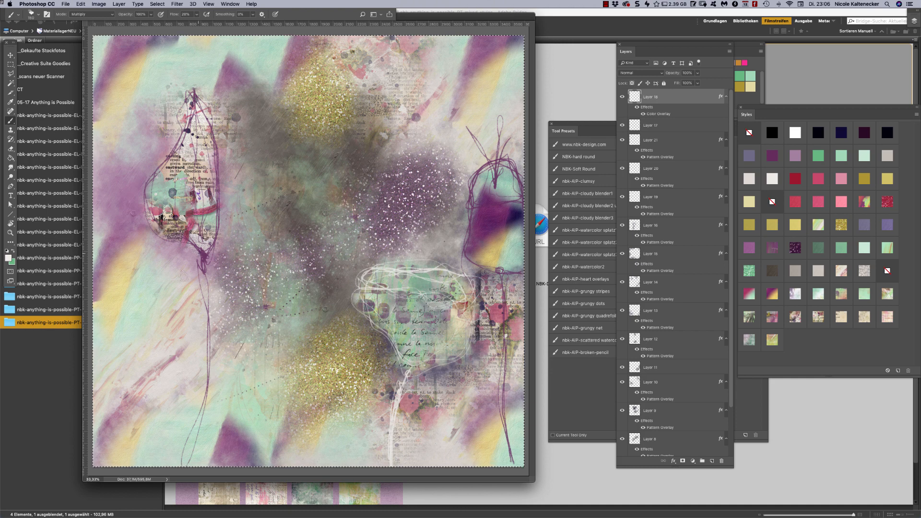
pyautogui.click(799, 246)
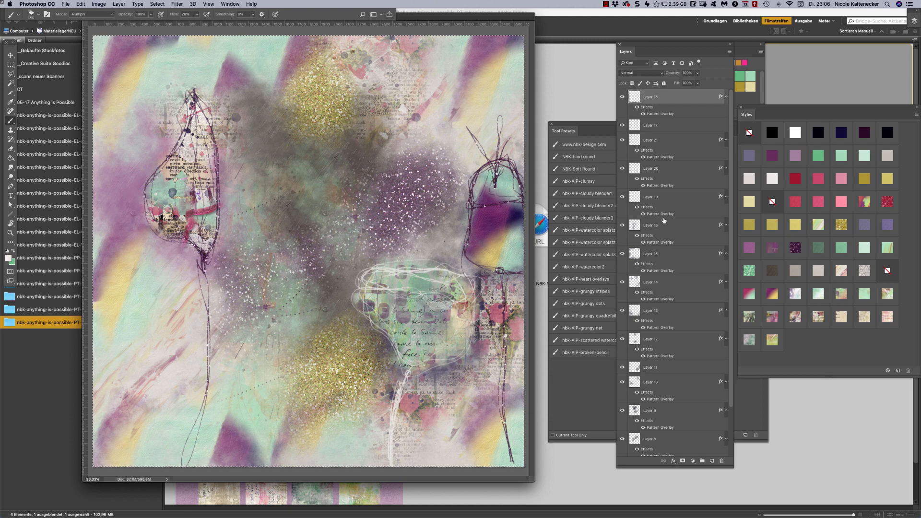
# - Try the purple-yellow mixed, dark purple glitter and red glitter styles on the Layer 17 flower sketch, and settle on gold glitter
pyautogui.click(664, 130)
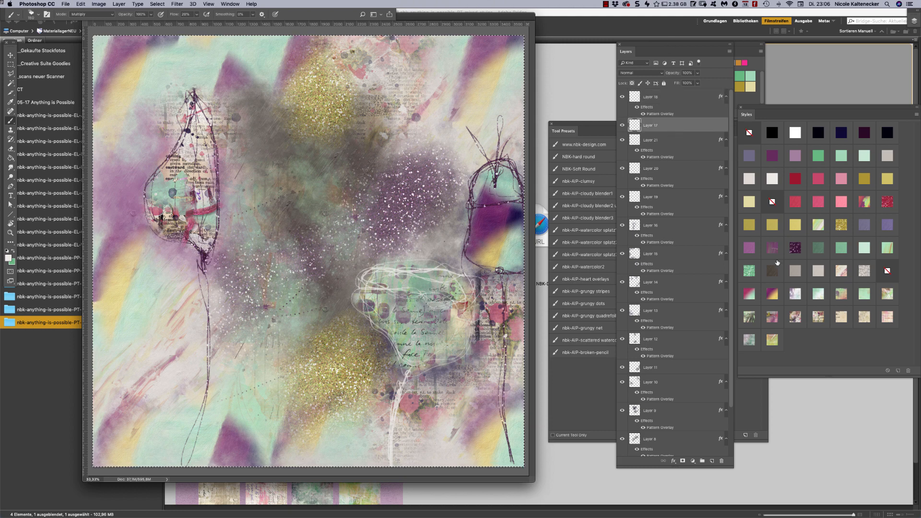
pyautogui.click(771, 297)
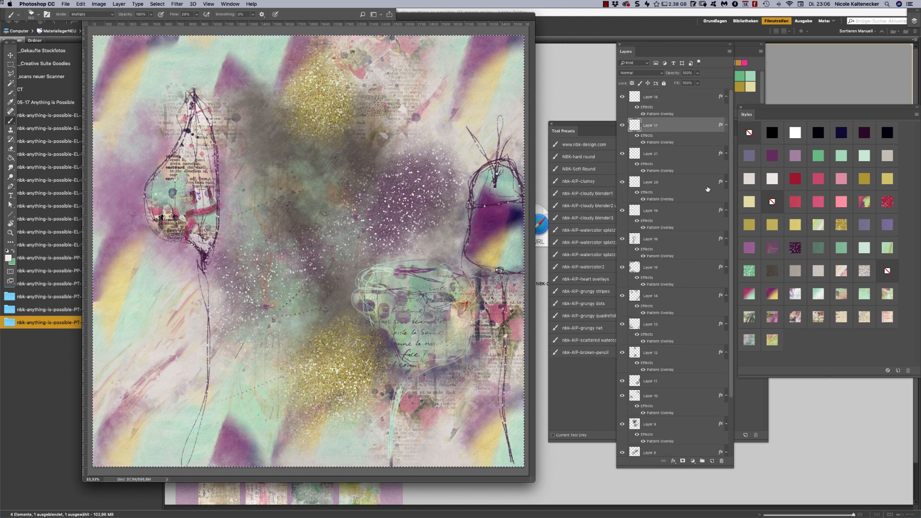
pyautogui.click(796, 245)
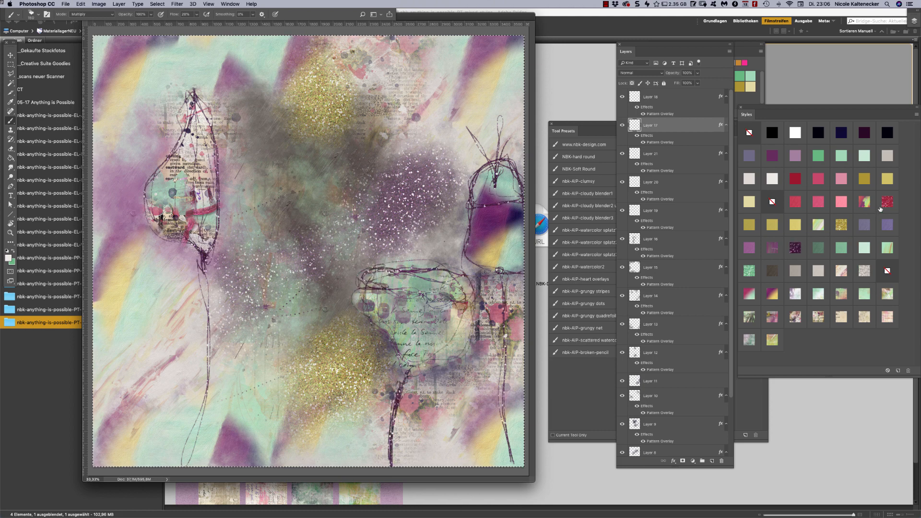
pyautogui.click(887, 200)
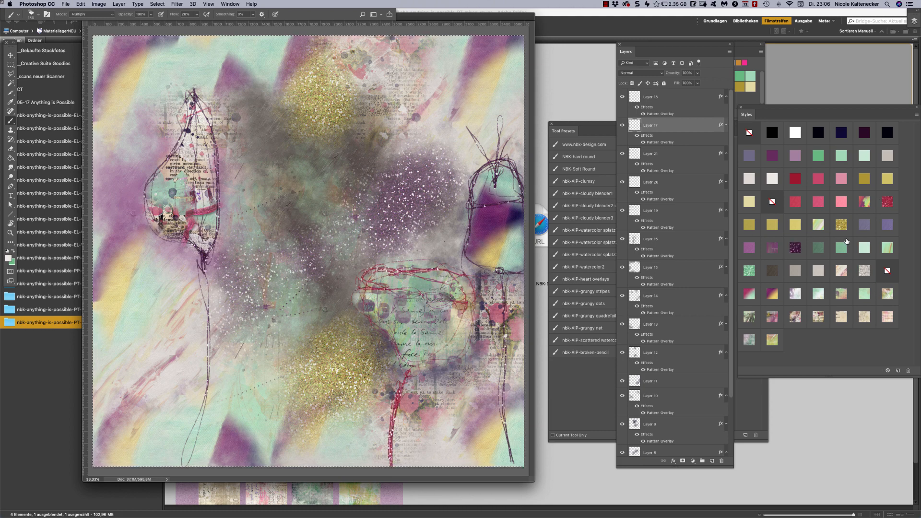
pyautogui.click(837, 224)
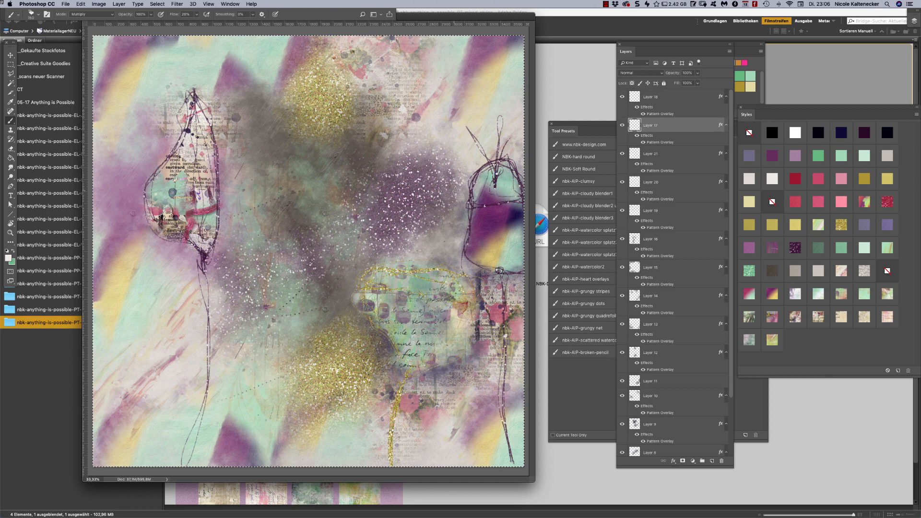
pyautogui.moveTo(414, 22); pyautogui.dragTo(438, 38)
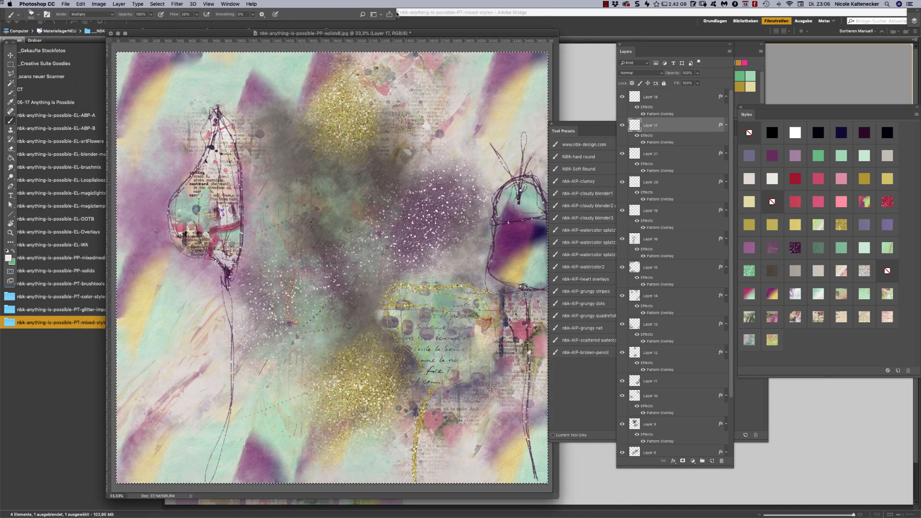